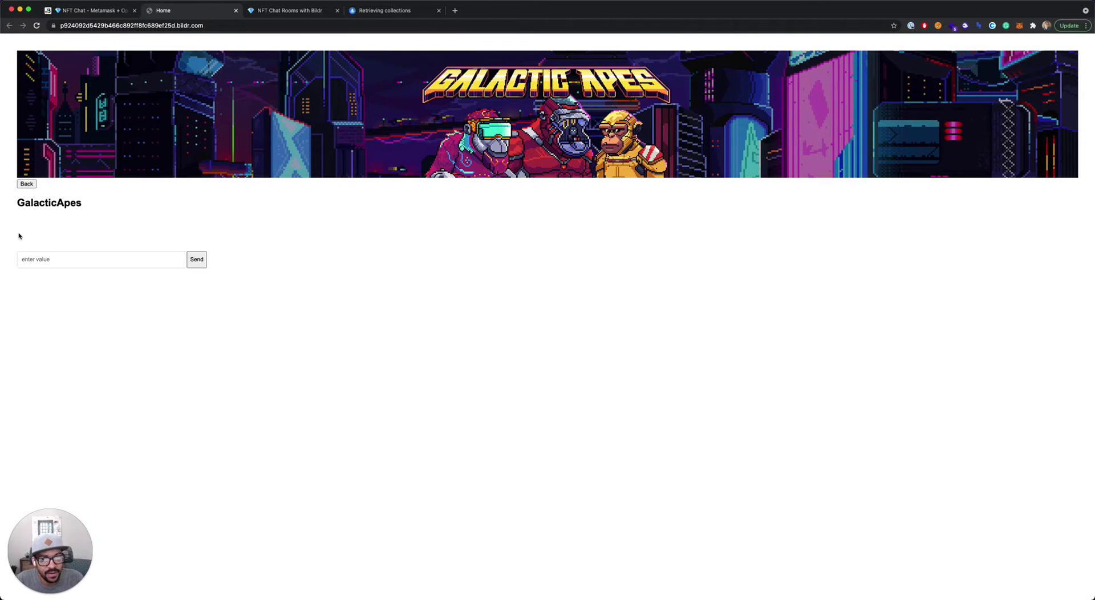
- Switch to the Bildr studio and add an API Call action to the Room Detail page's Page Load flow
left_click(91, 12)
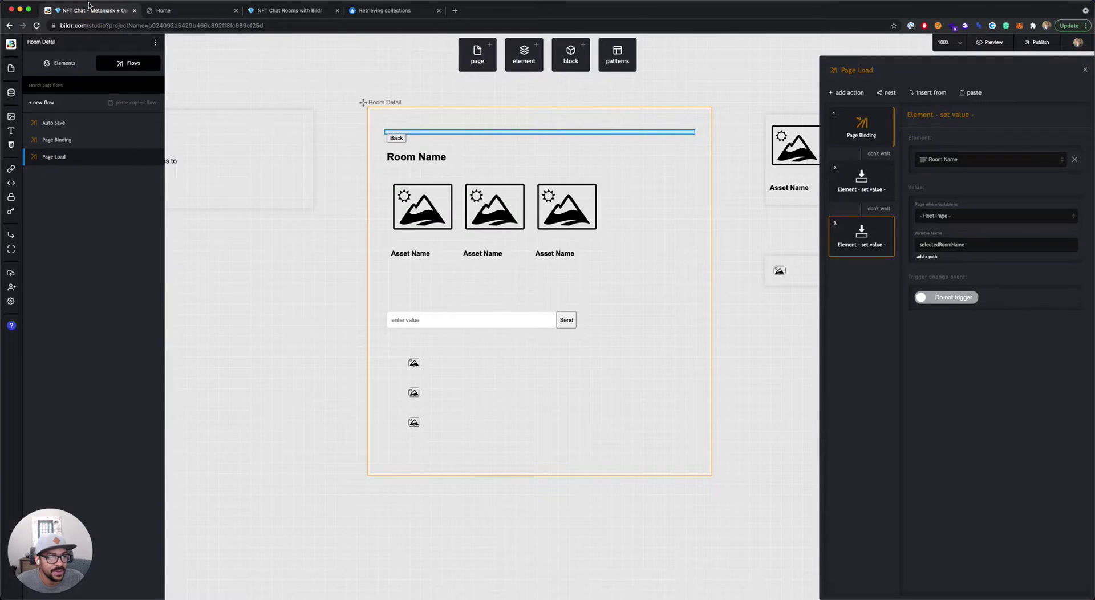
left_click(499, 284)
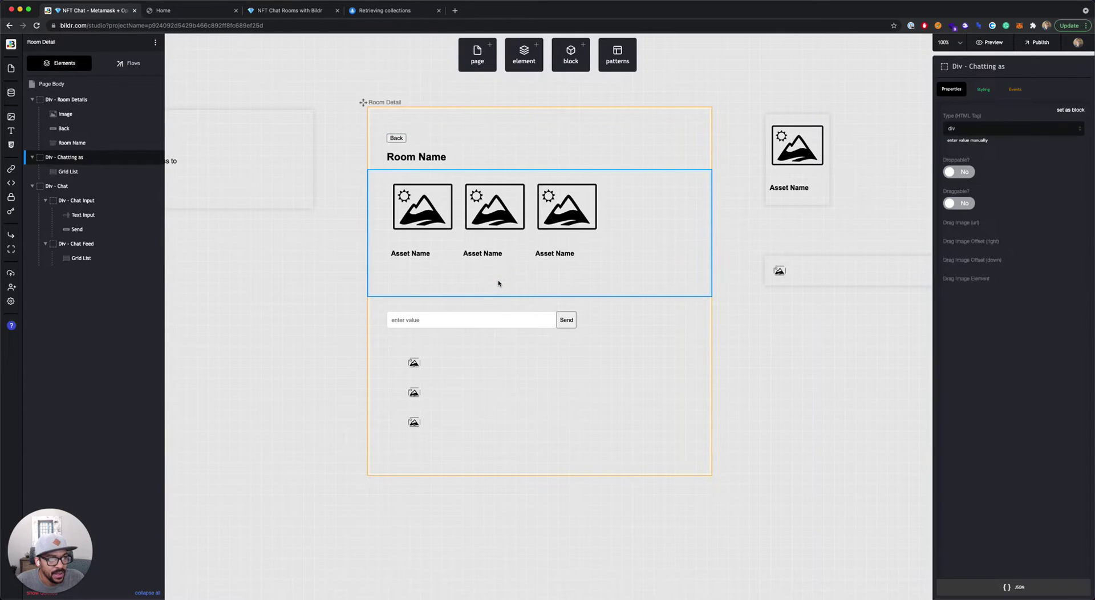
left_click(464, 209)
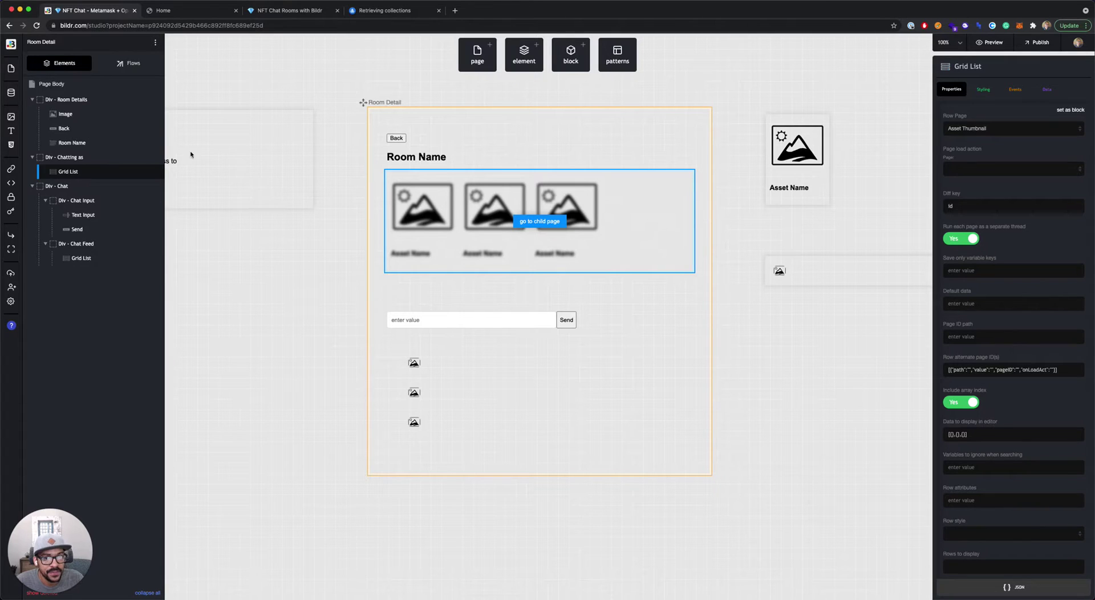
left_click(122, 64)
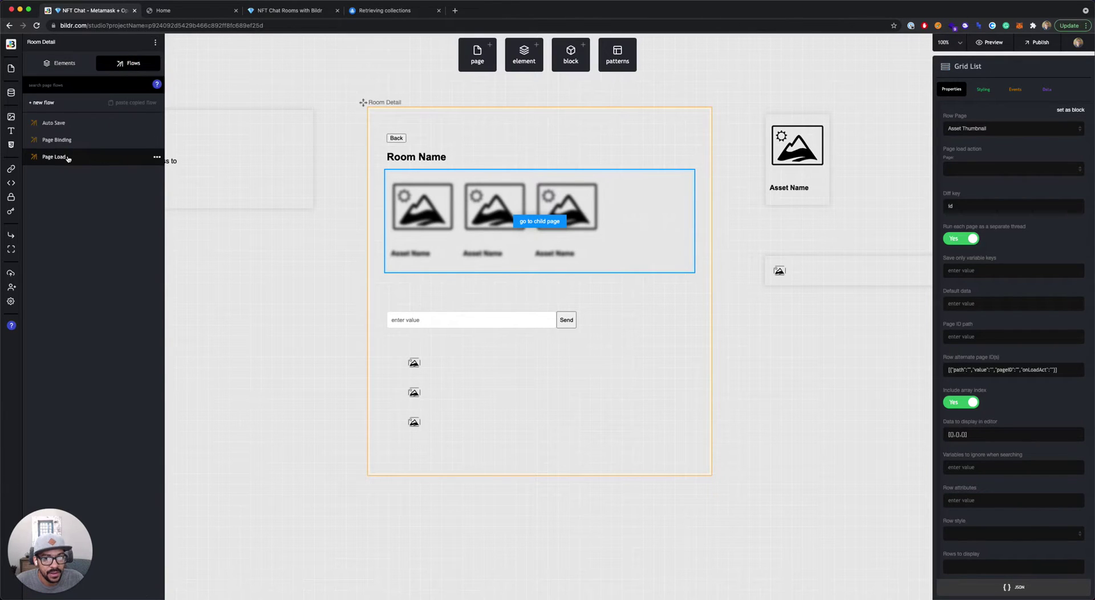
left_click(67, 157)
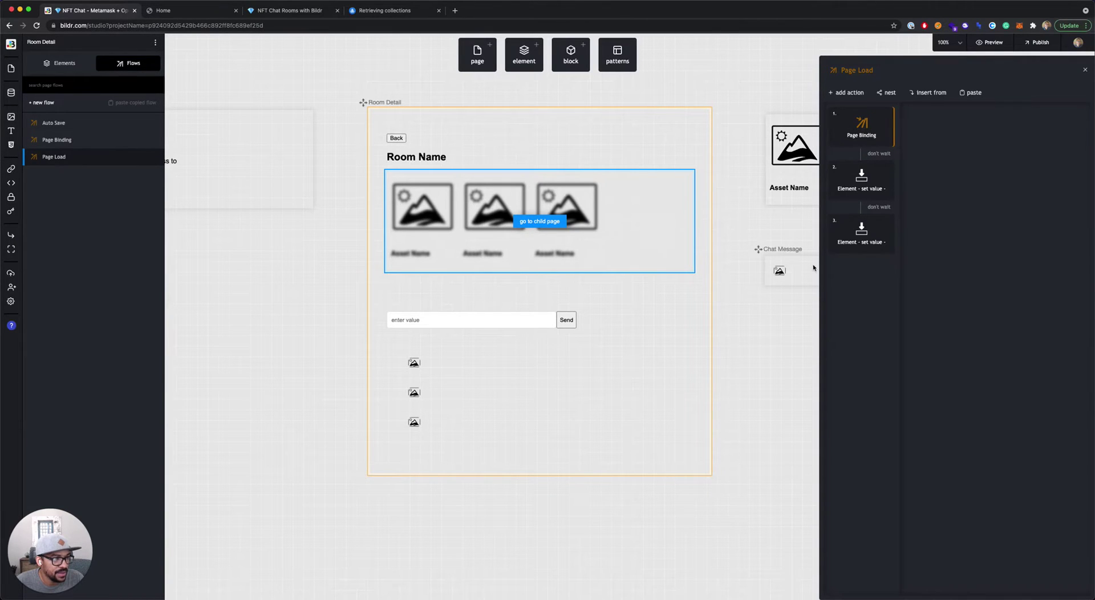
left_click(838, 93)
type("api")
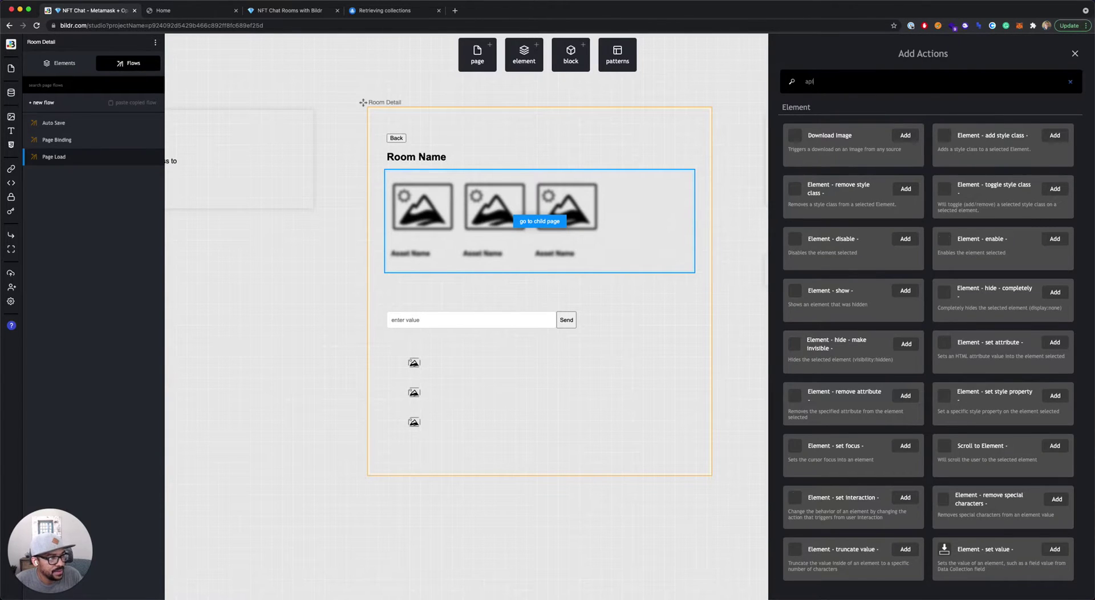
left_click(860, 138)
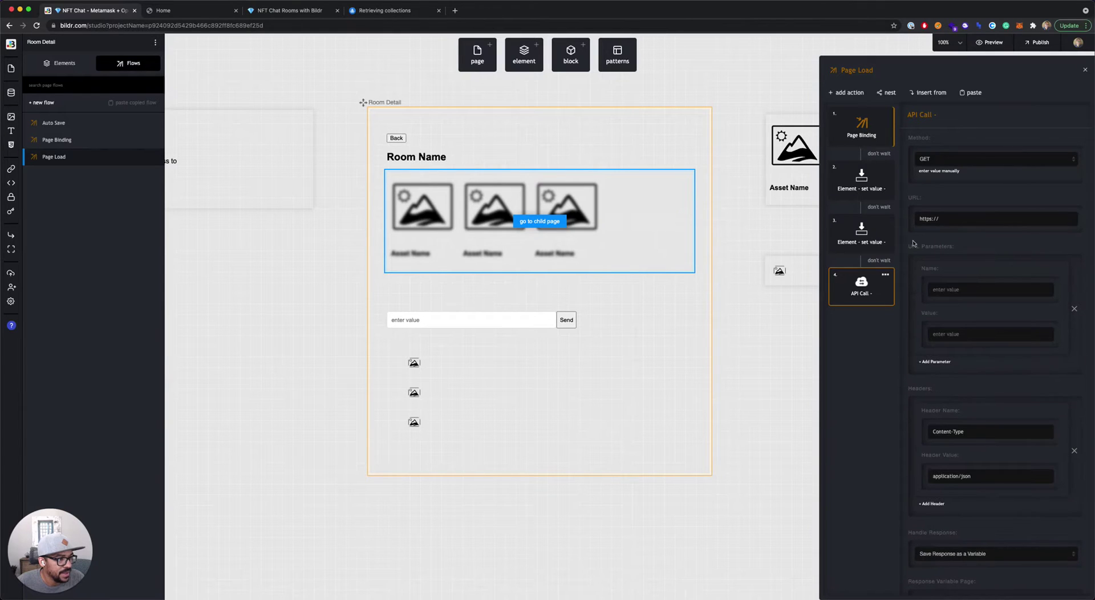
- Switch to the OpenSea API docs and examine the Retrieving assets query parameters, especially collection and its slug requirement
left_click(385, 11)
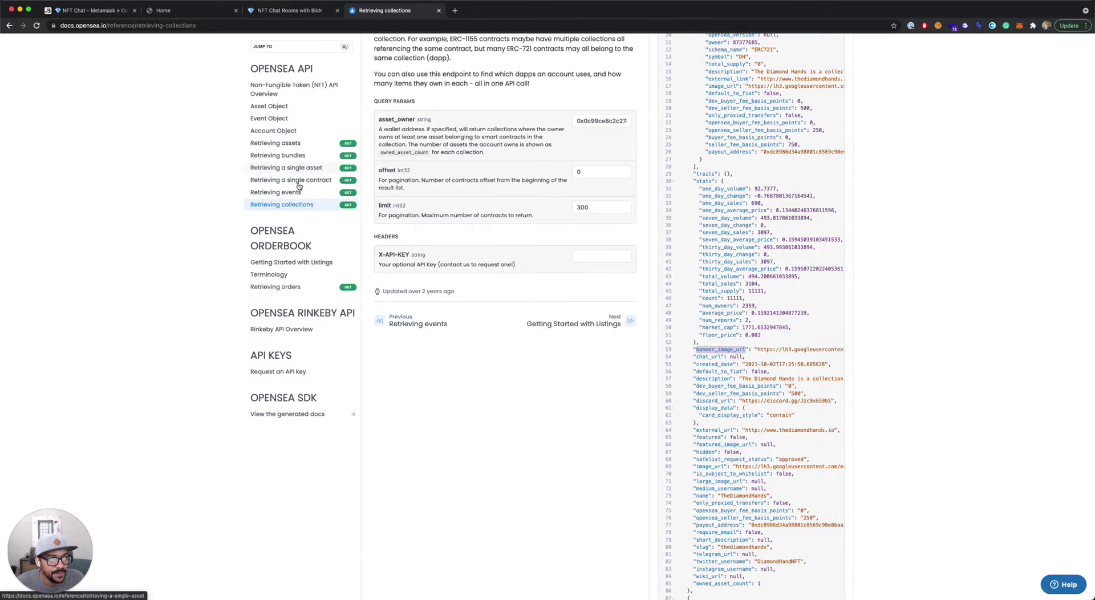
scroll(298, 194, "up", 1)
left_click(276, 143)
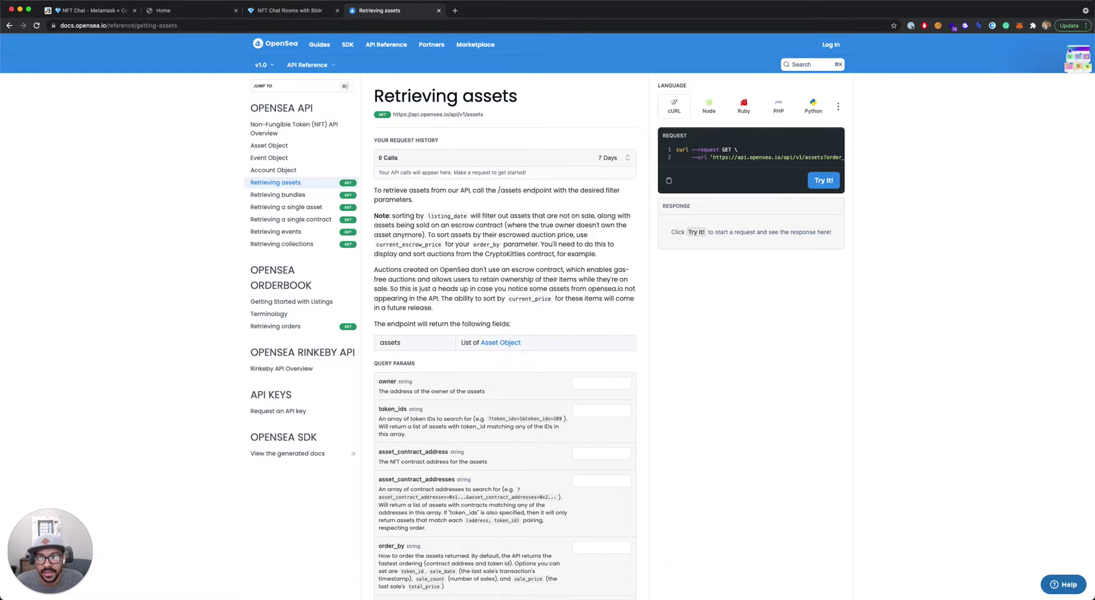
key("super+Tab")
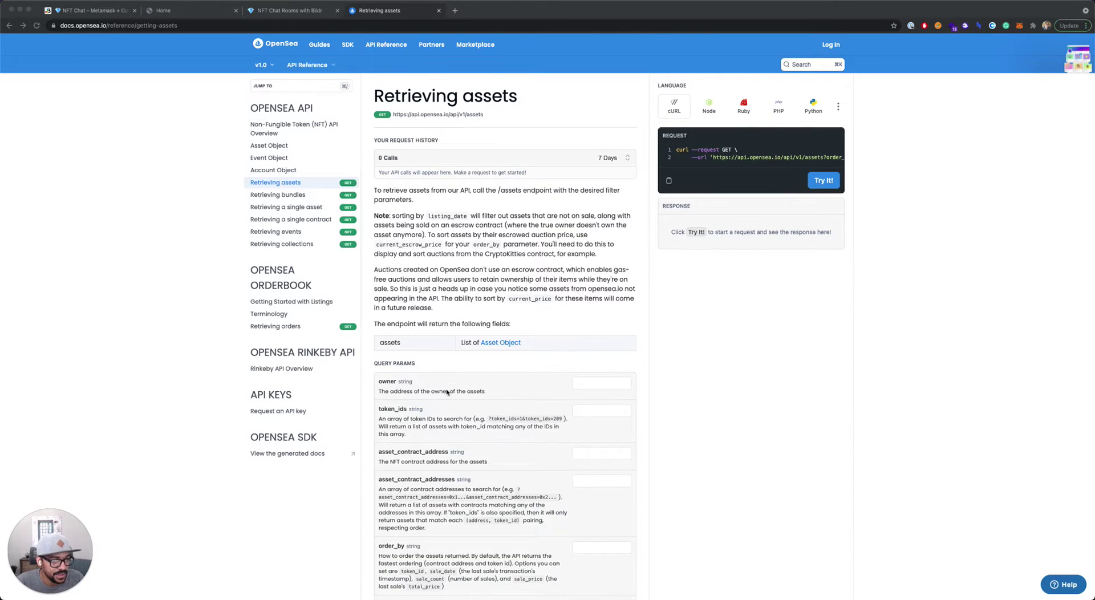
scroll(448, 392, "down", 5)
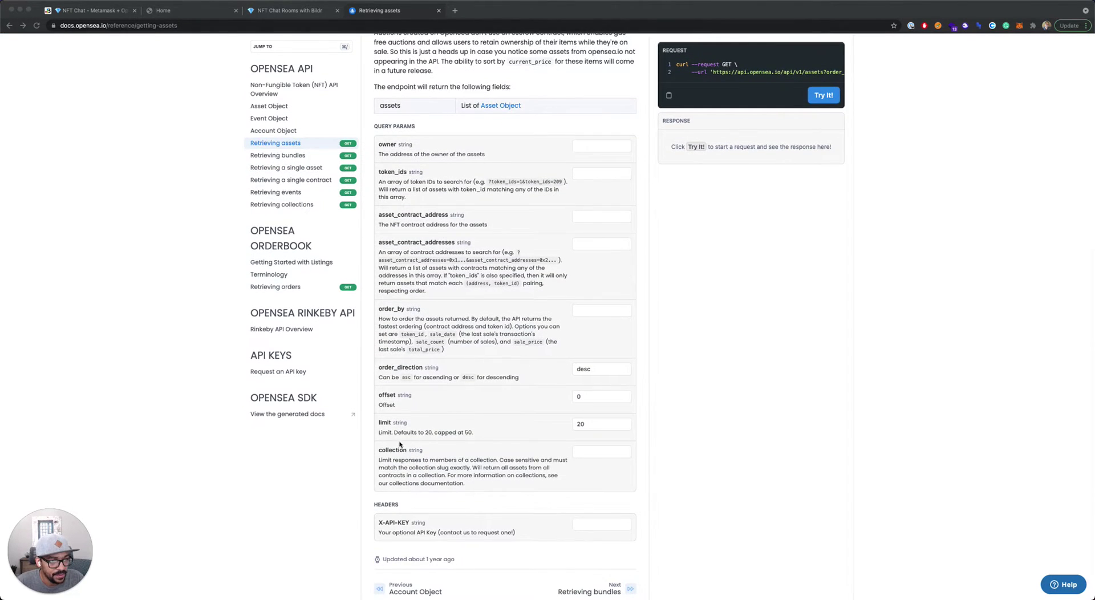
double_click(398, 451)
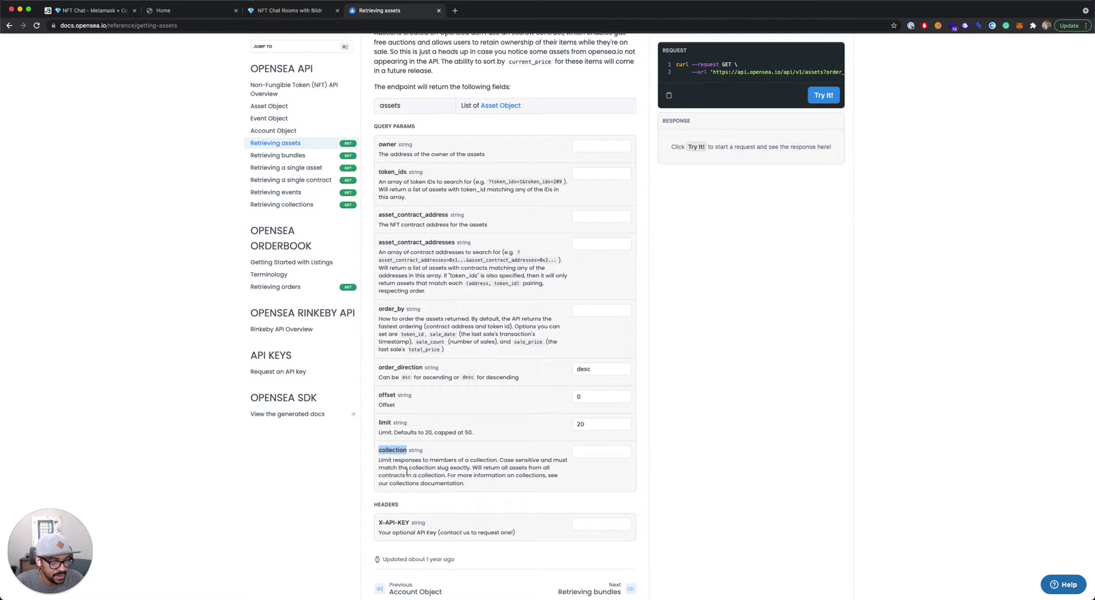
left_click_drag(449, 468, 413, 467)
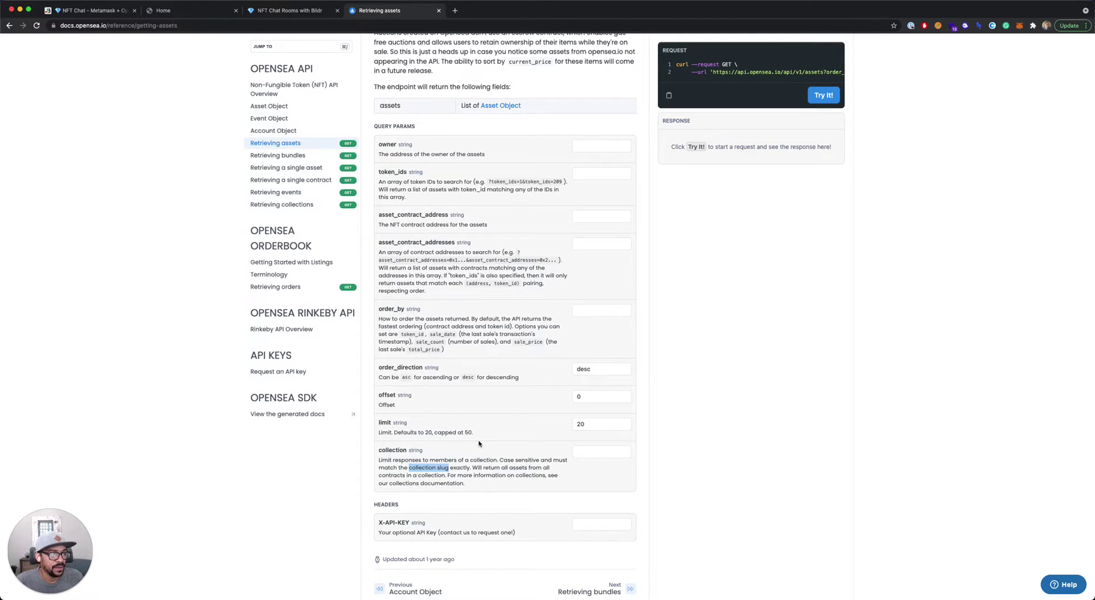
- Run the sample request on the Retrieving collections reference page and locate the collection's slug field in the response
left_click(272, 205)
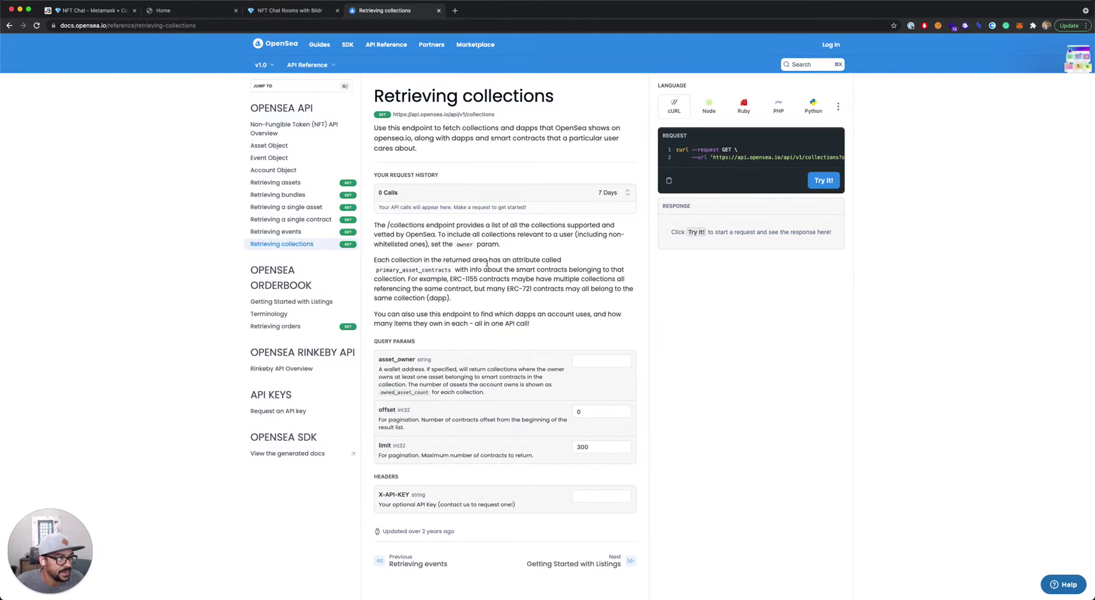
scroll(487, 262, "down", 1)
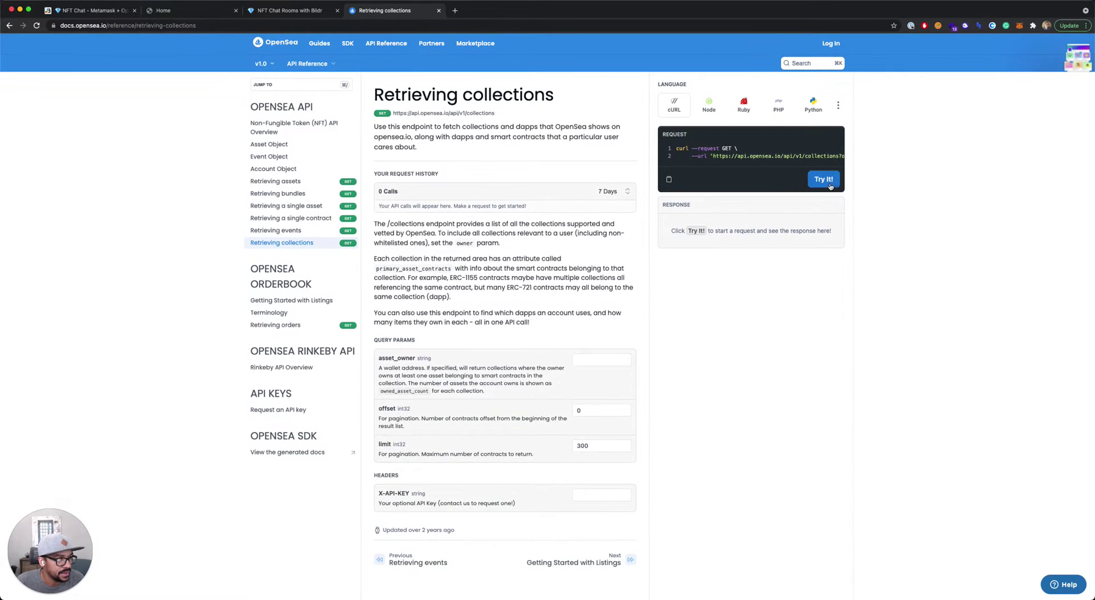
left_click(830, 186)
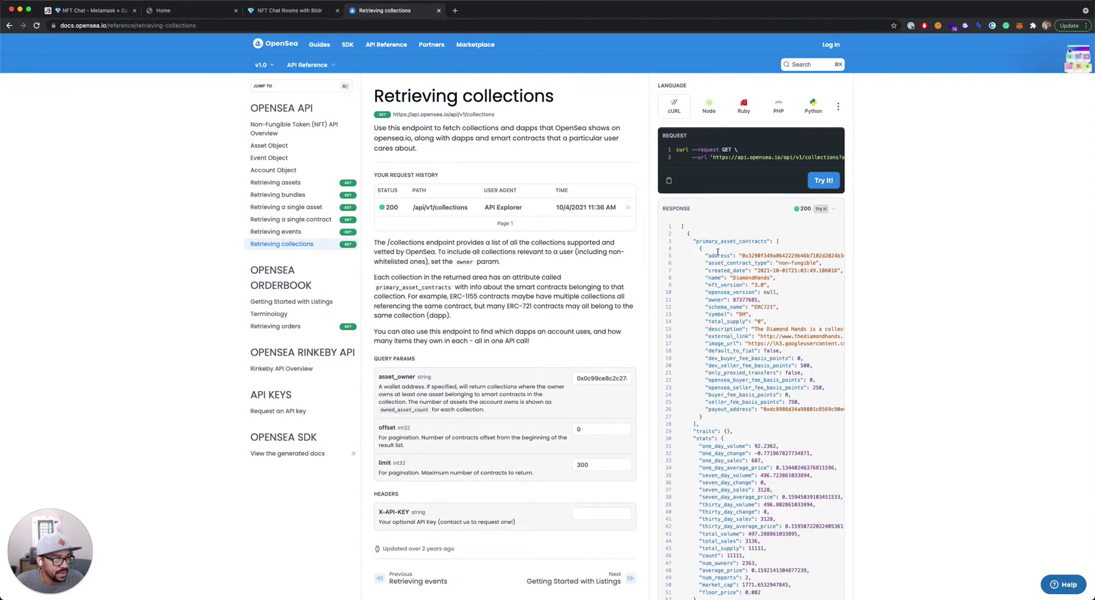
scroll(725, 318, "down", 1)
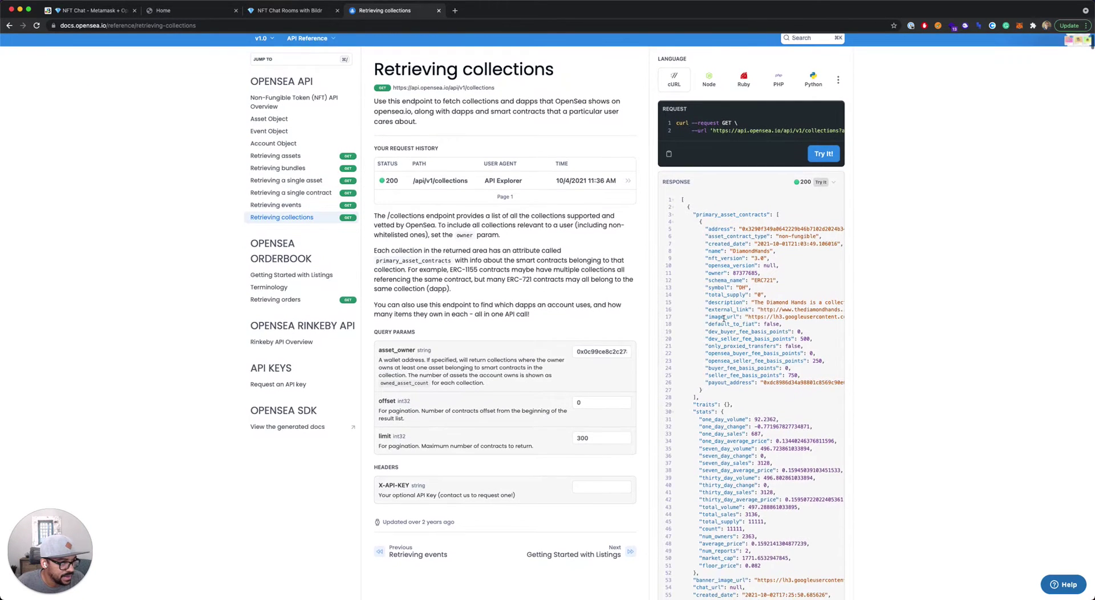
scroll(724, 318, "down", 8)
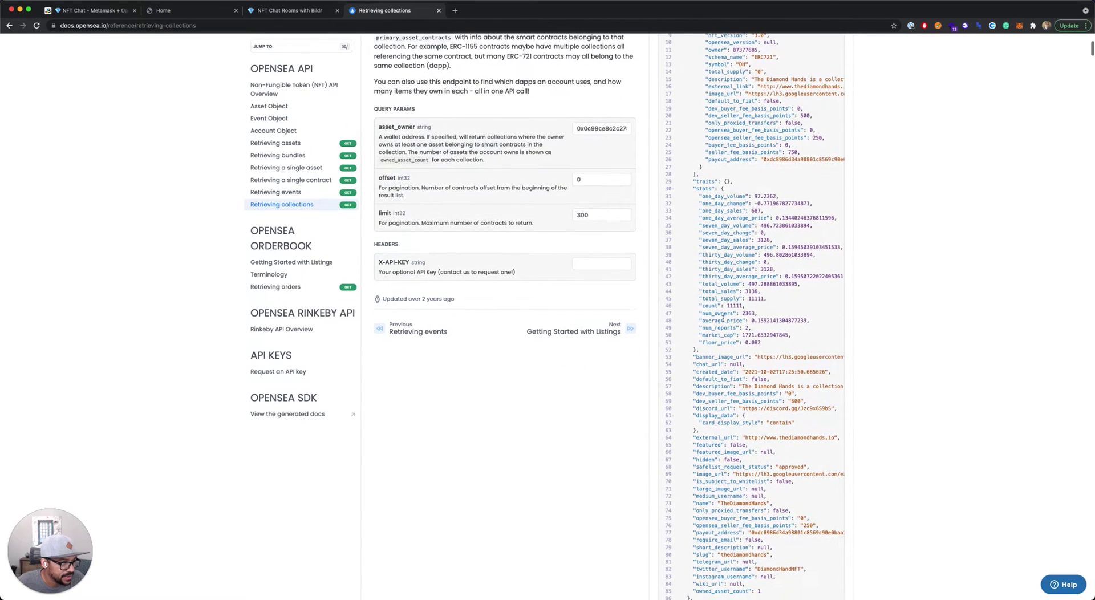
scroll(723, 318, "down", 3)
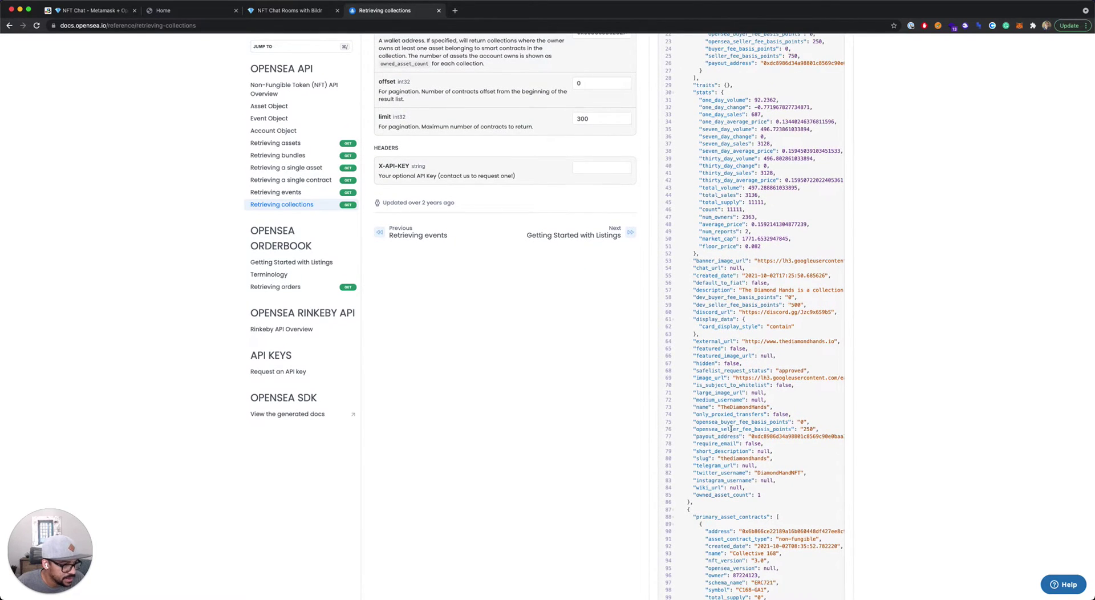
double_click(705, 459)
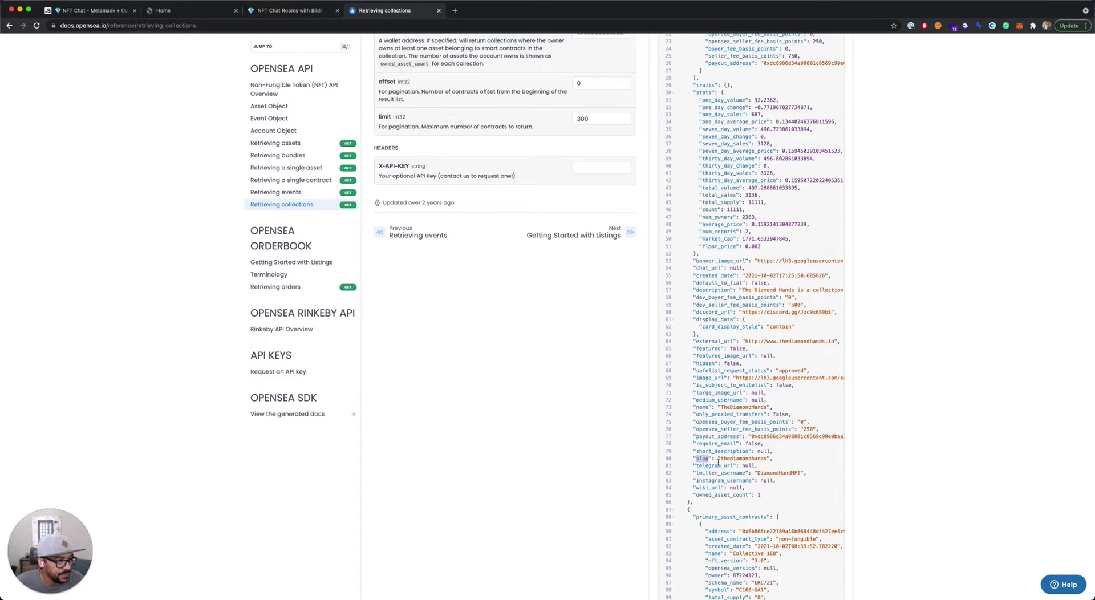
left_click(89, 11)
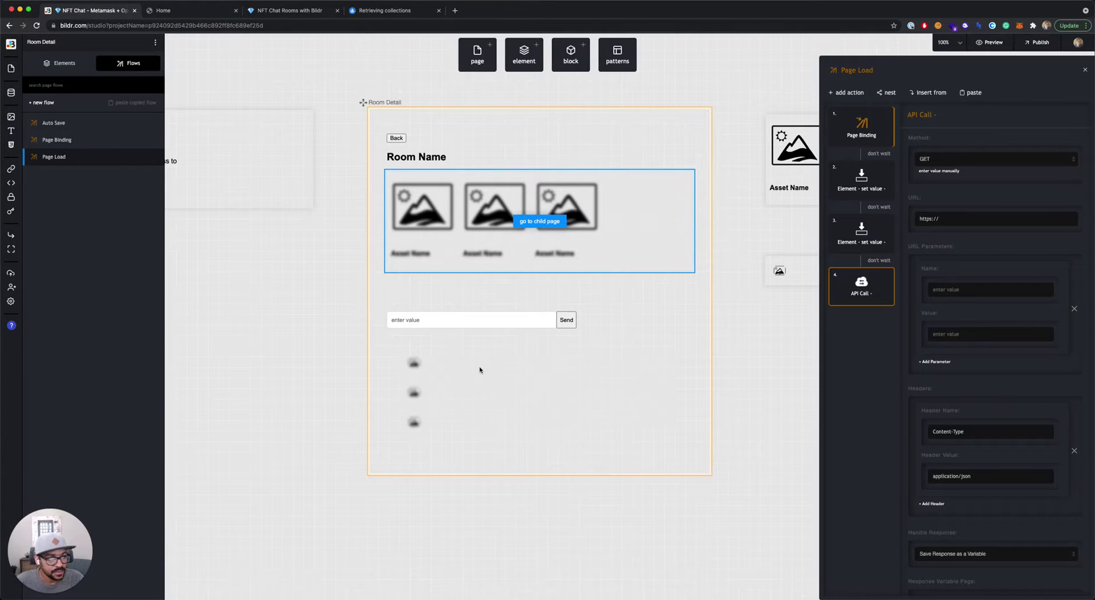
left_click(382, 14)
left_click(298, 146)
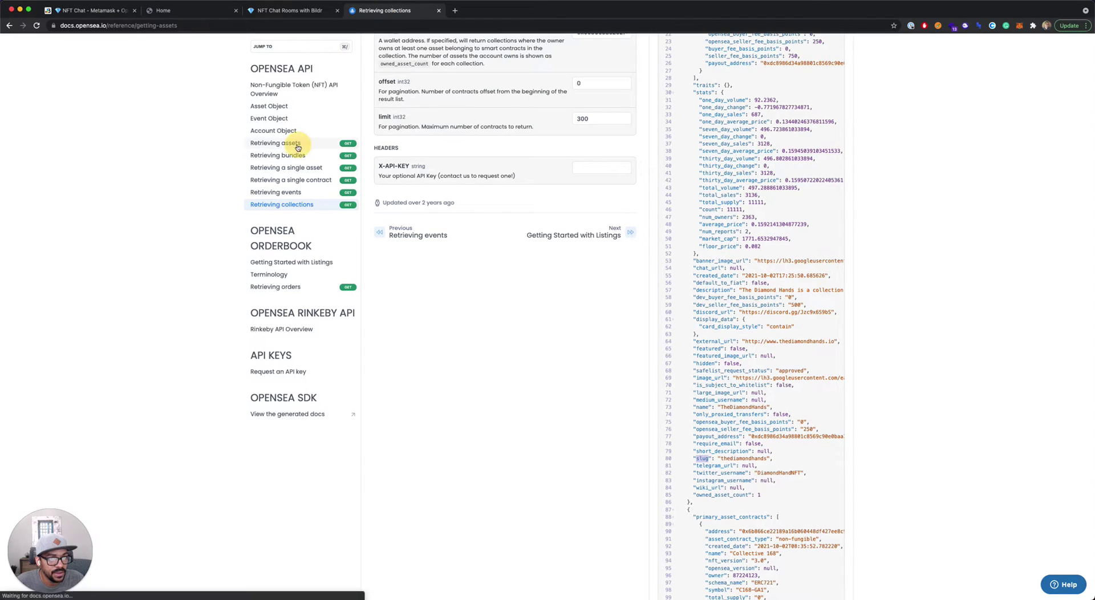
left_click_drag(393, 114, 487, 116)
key("super+c")
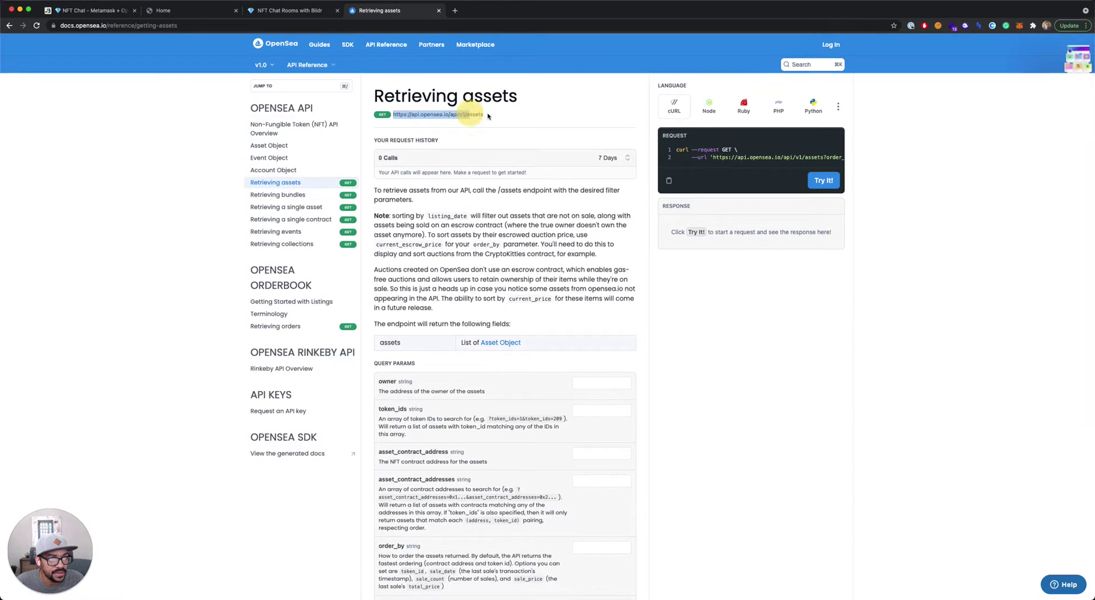
left_click(78, 12)
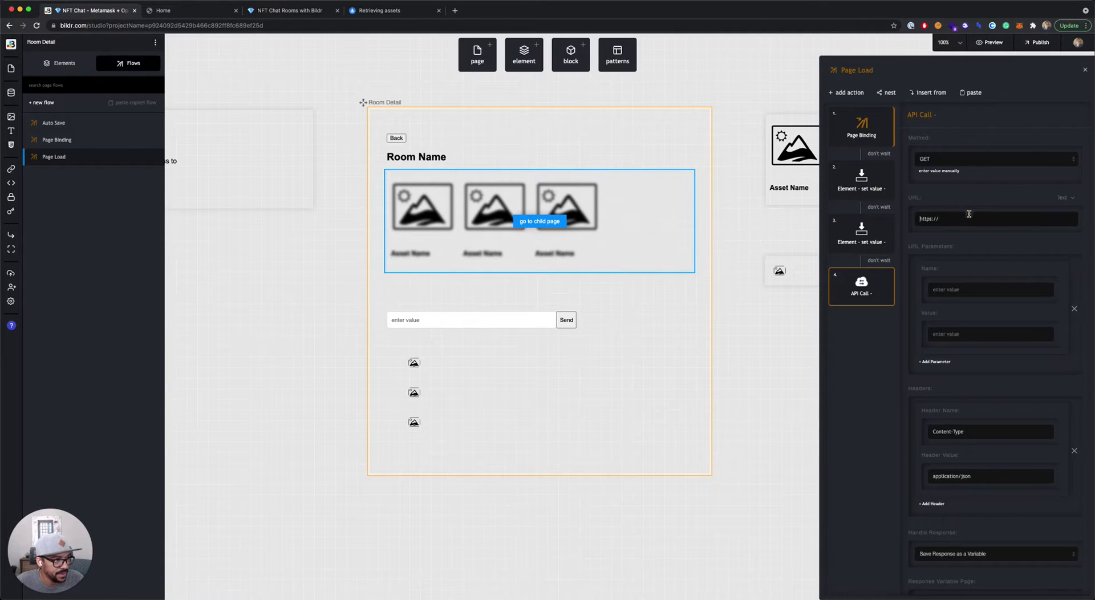
key("super+v")
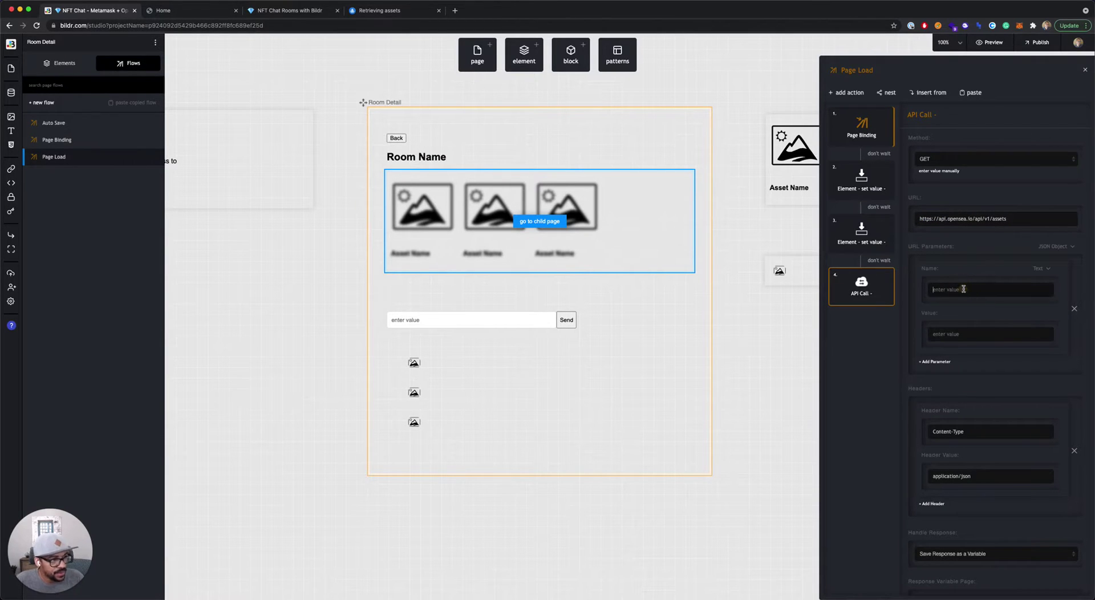
- Name the API Call's first URL parameter owner and source its value from a variable on the Root Page
type("owner")
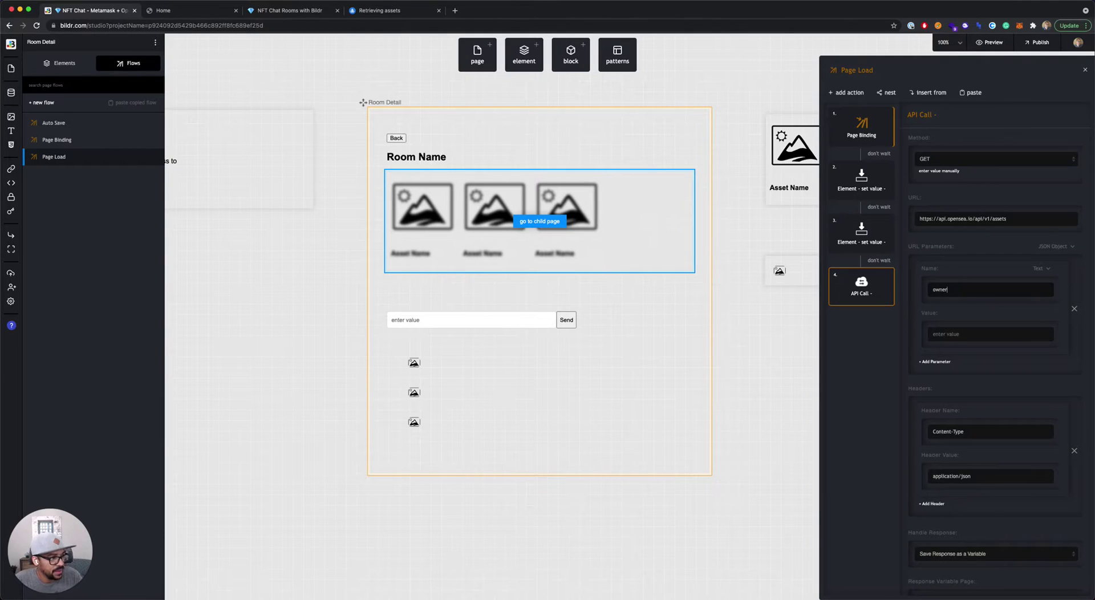
left_click(1040, 312)
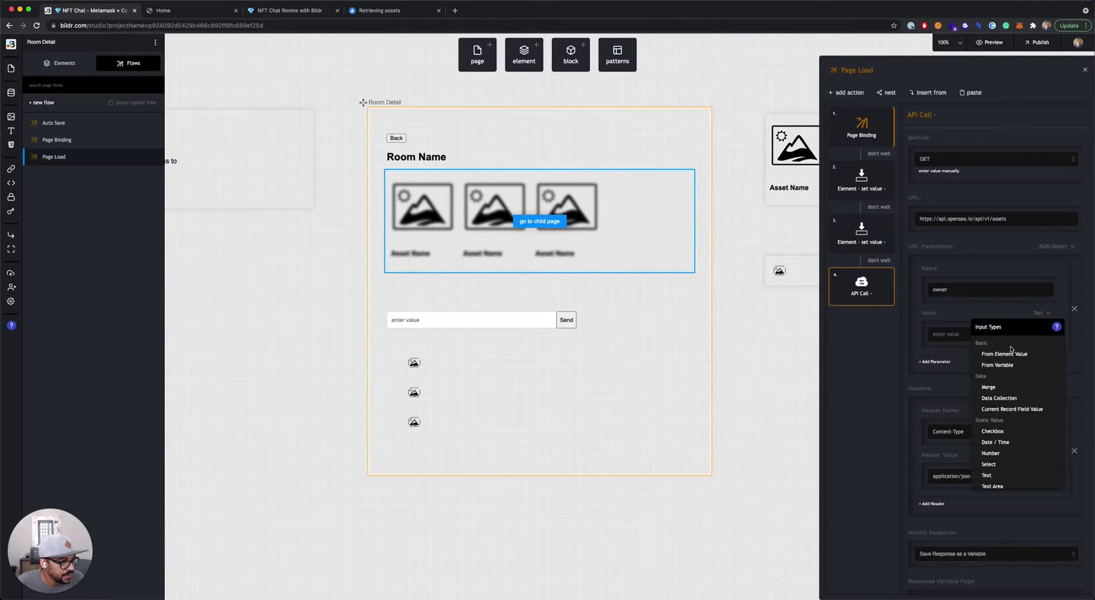
left_click(1007, 367)
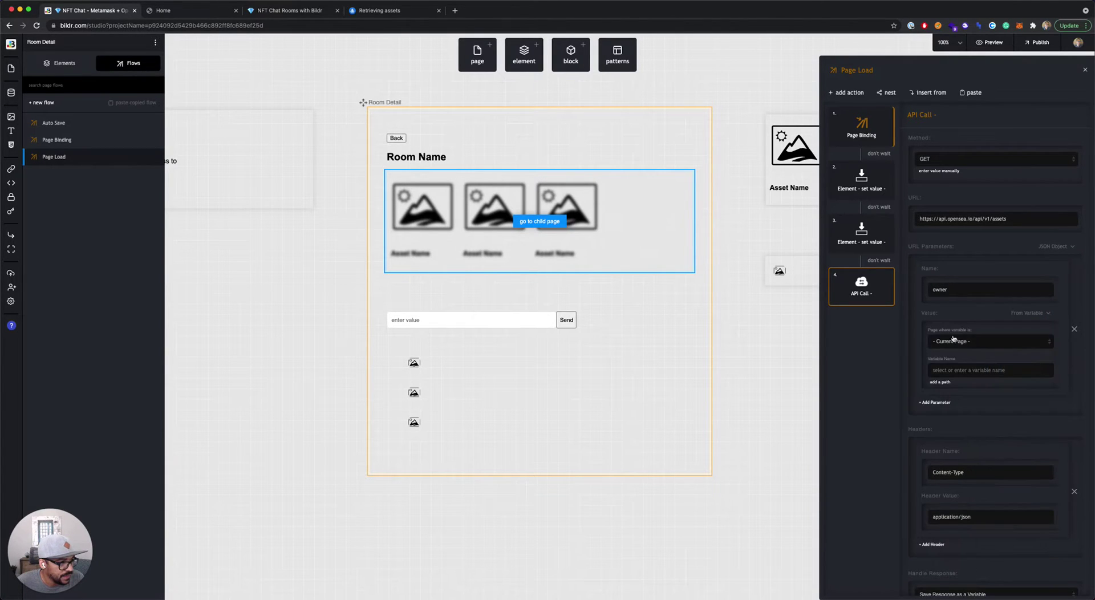
left_click(950, 342)
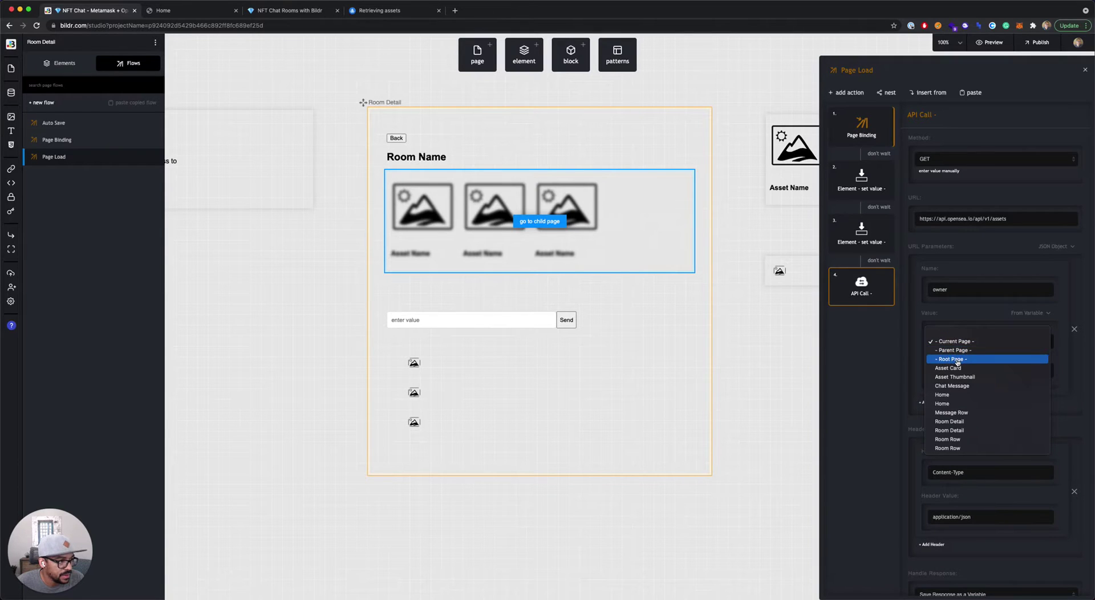
left_click(959, 359)
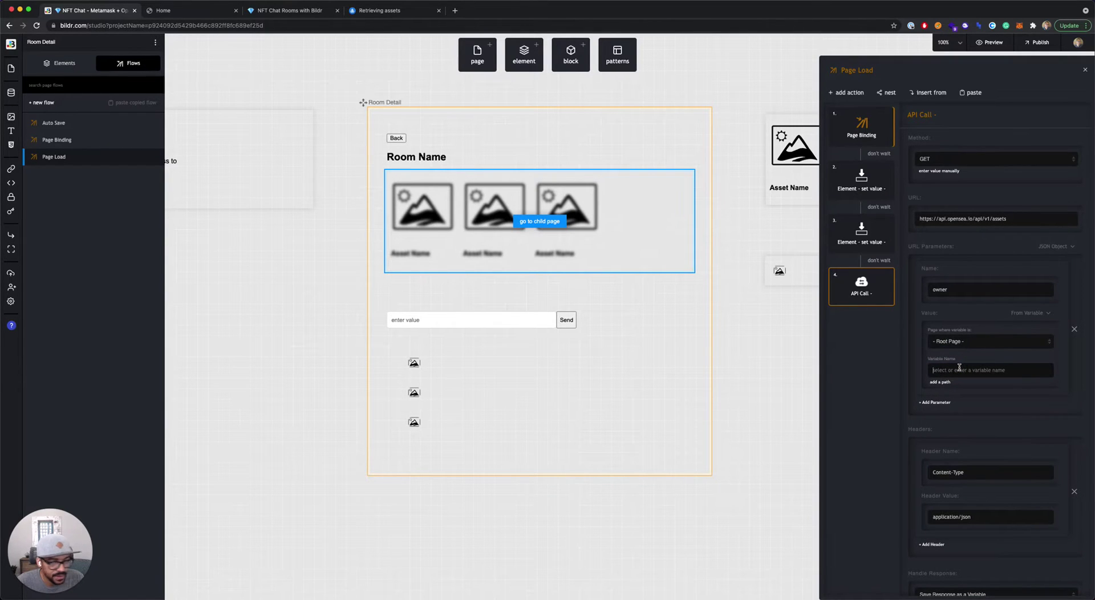
- Find the wallet ID variable name in the Home page's Connect to Metamask flow and select its text
scroll(780, 298, "left", 10)
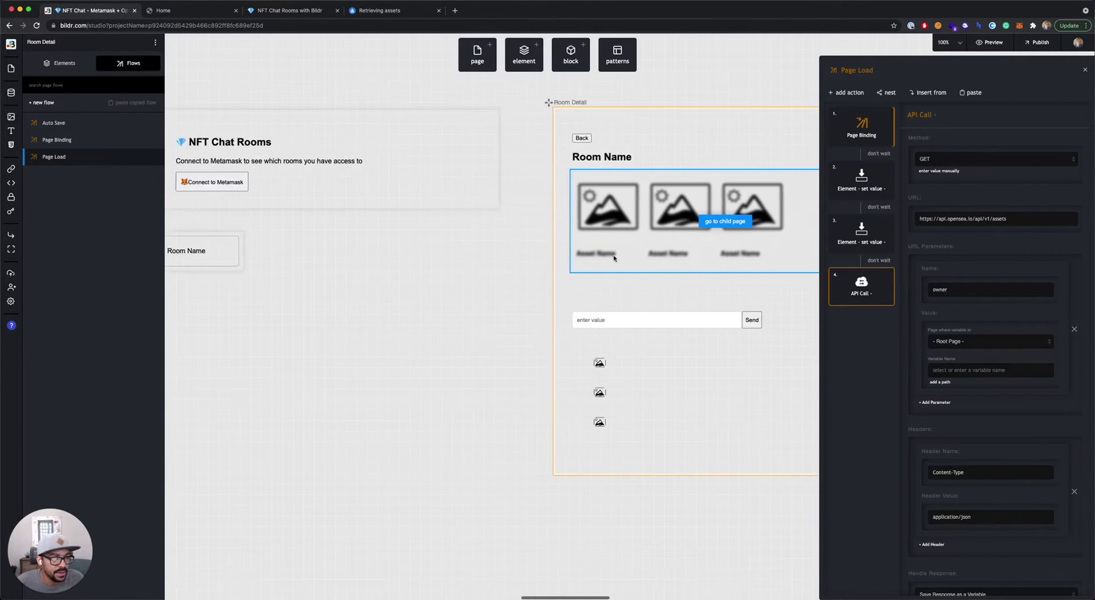
left_click(423, 180)
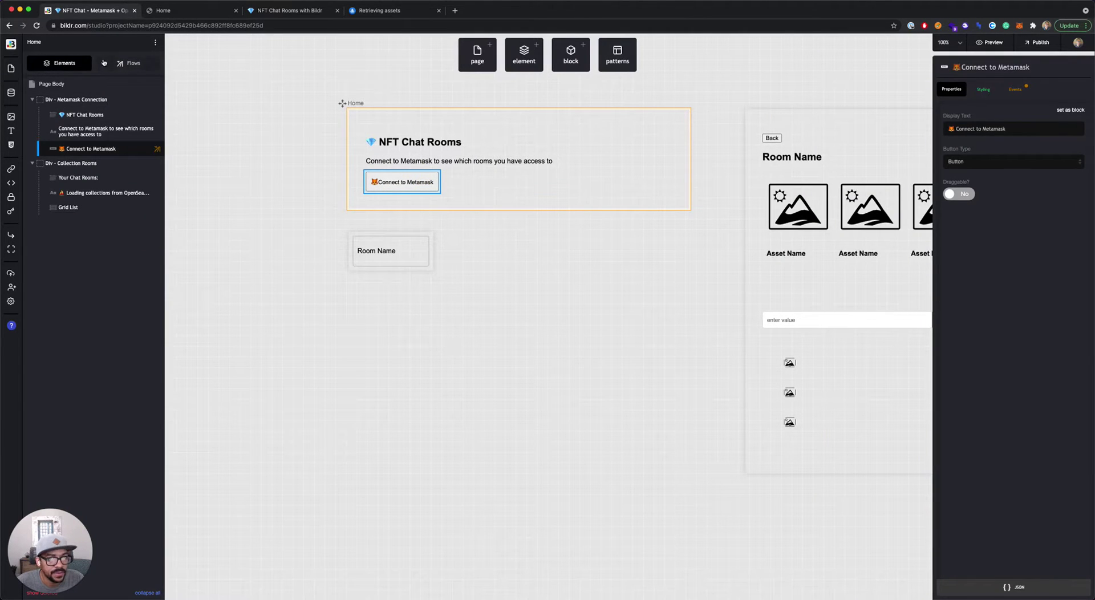
left_click(130, 63)
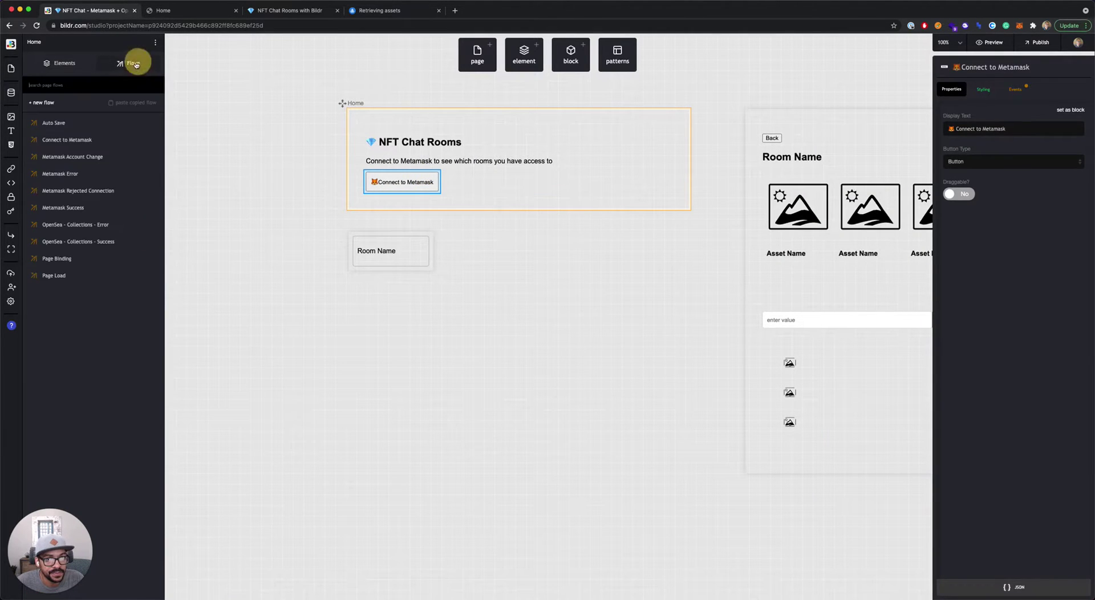
left_click(63, 207)
left_click(109, 139)
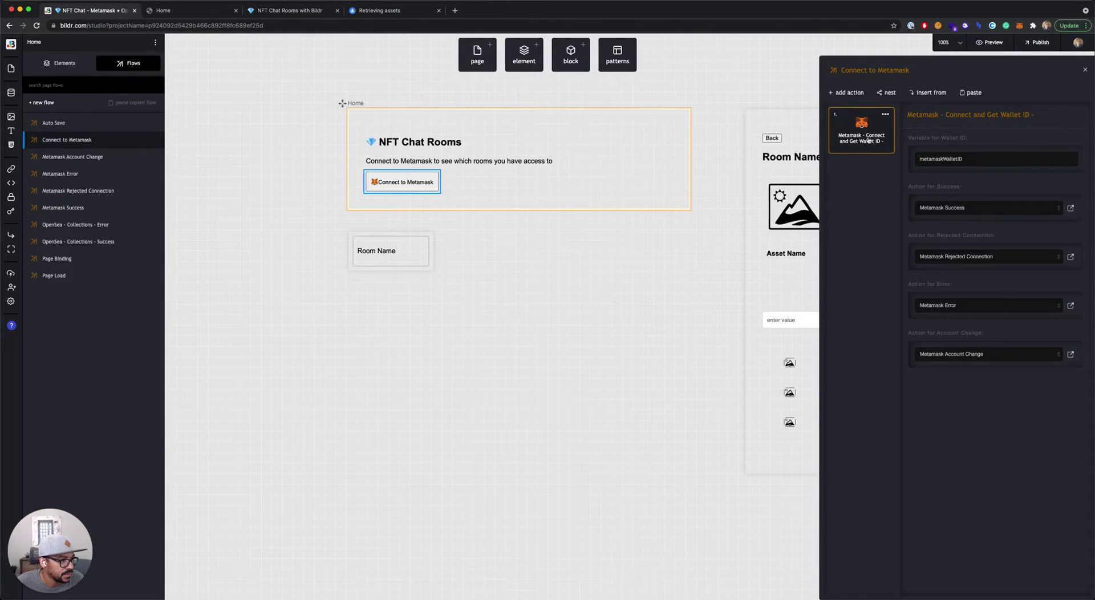
double_click(957, 158)
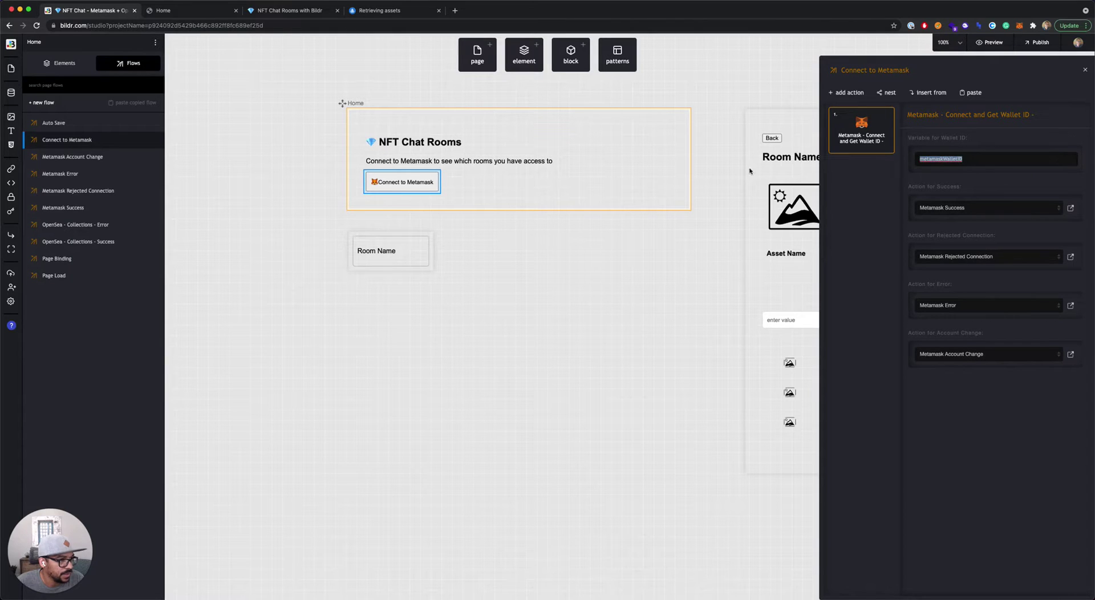
- In the Room Detail page's Page Load API Call, set the owner parameter's variable name to metamaskWalletID
scroll(712, 306, "right", 5)
left_click(689, 234)
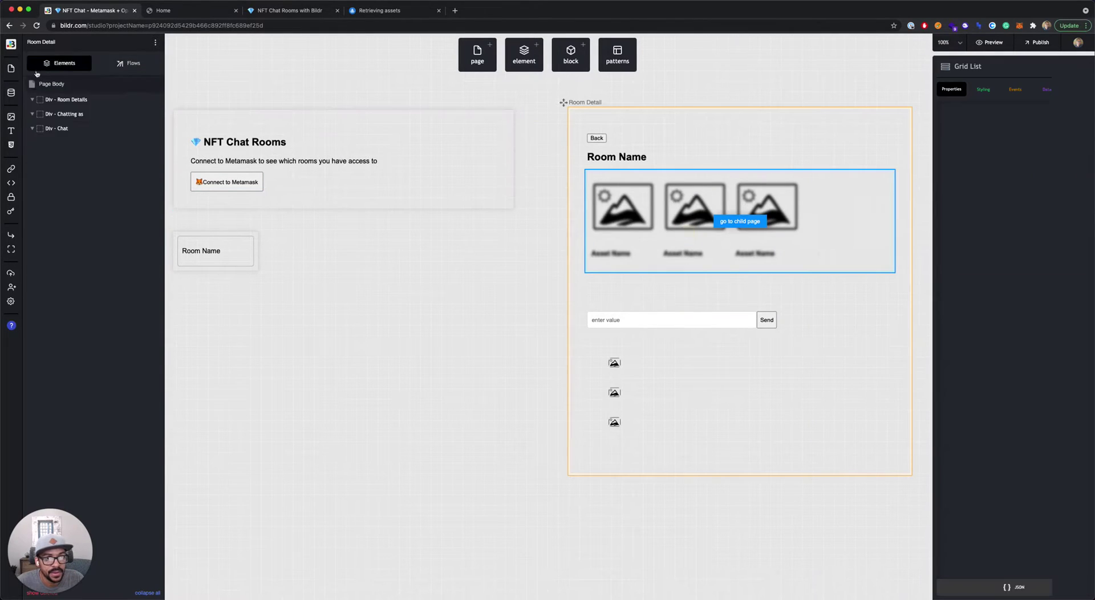
left_click(130, 62)
left_click(56, 157)
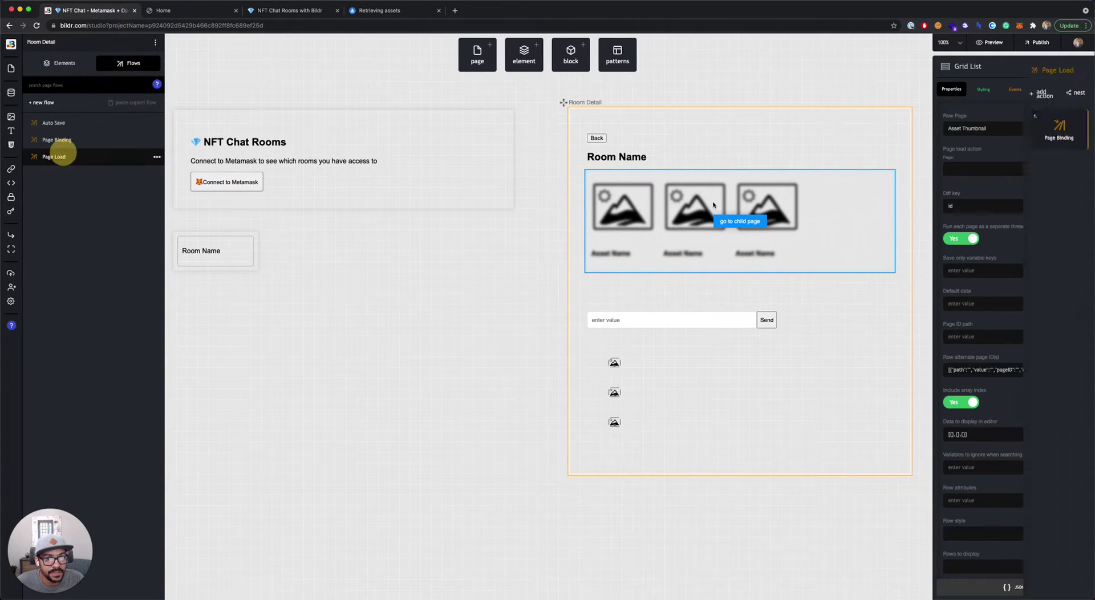
left_click(881, 274)
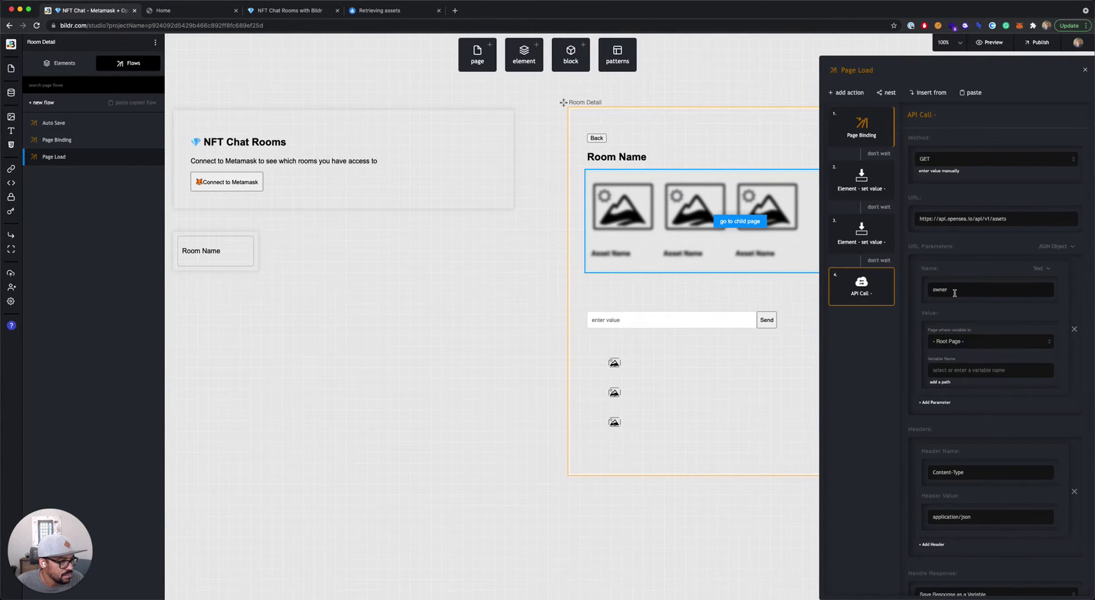
left_click(953, 365)
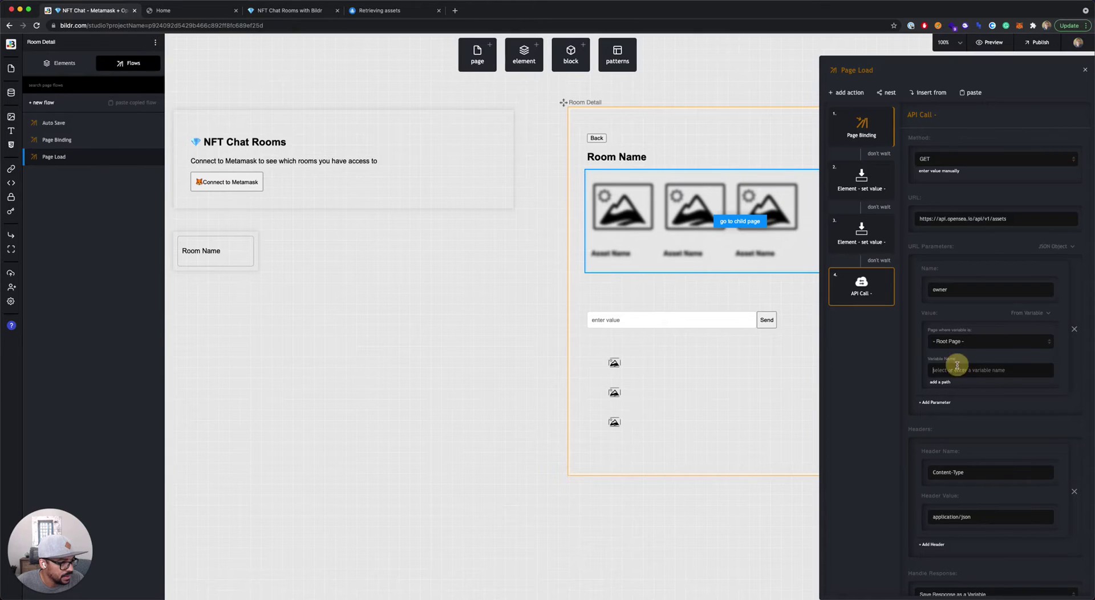
left_click(879, 358)
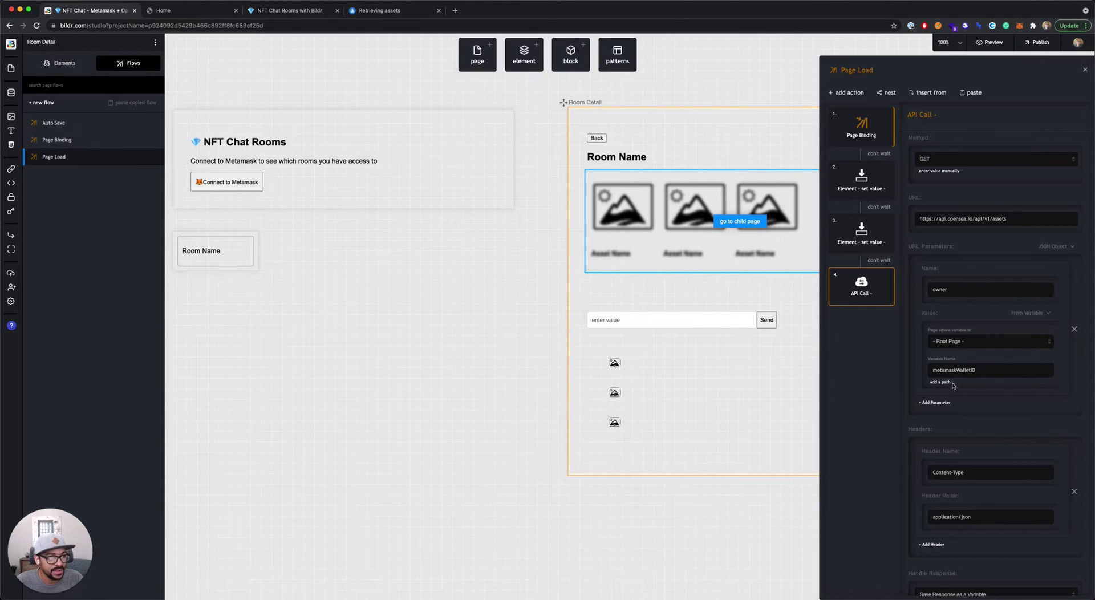
- In the Room Row page's Open Room flow, duplicate the selectedRoomImage Set variable action and place the copy before the Open page into Container action
left_click(237, 249)
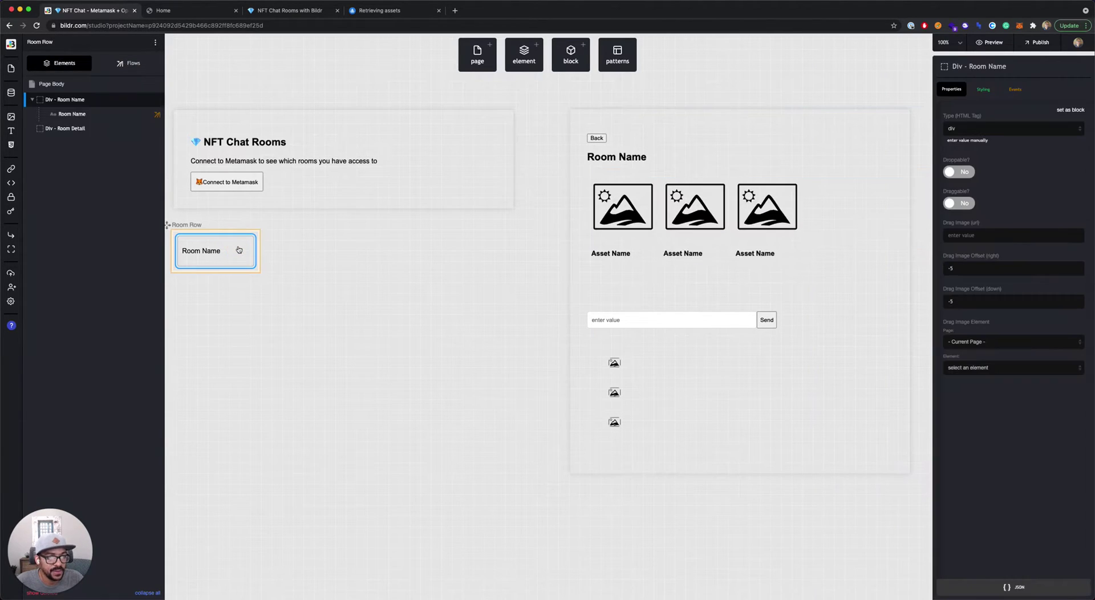
left_click(129, 63)
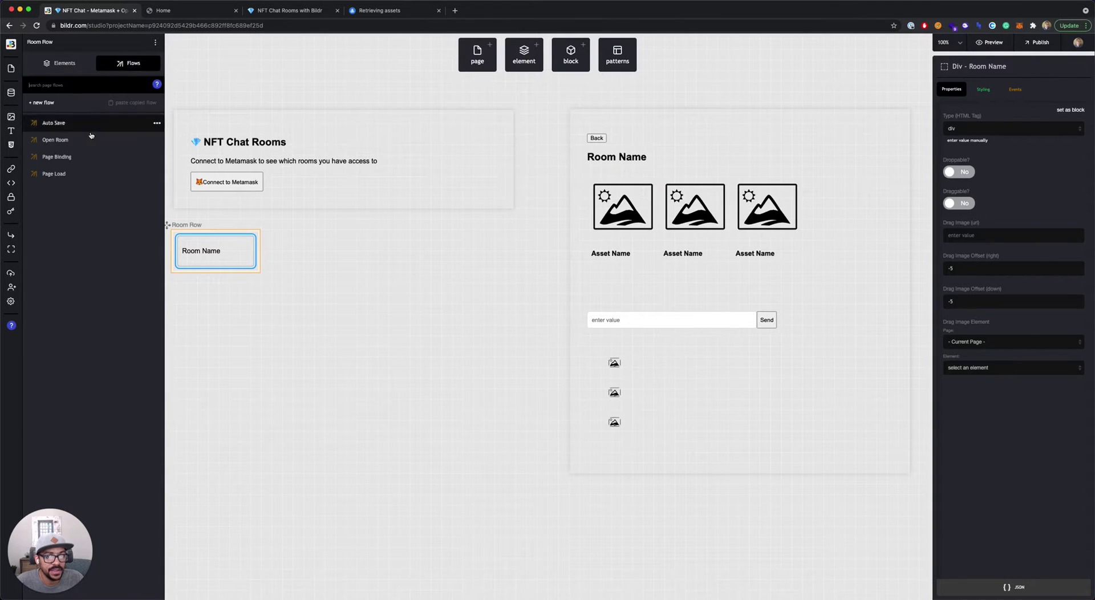
left_click(54, 174)
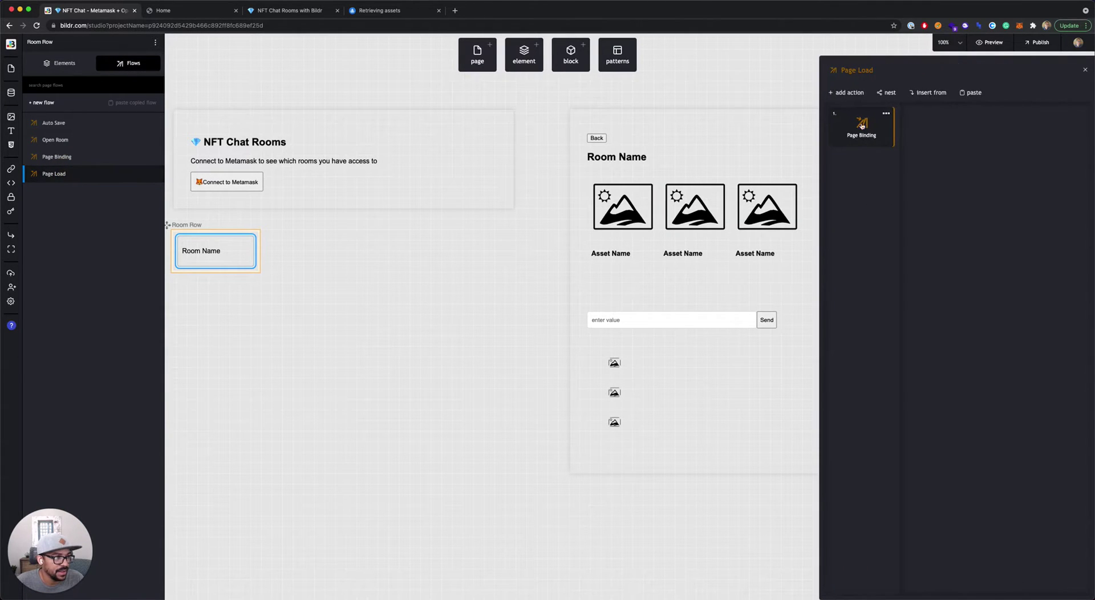
left_click(862, 126)
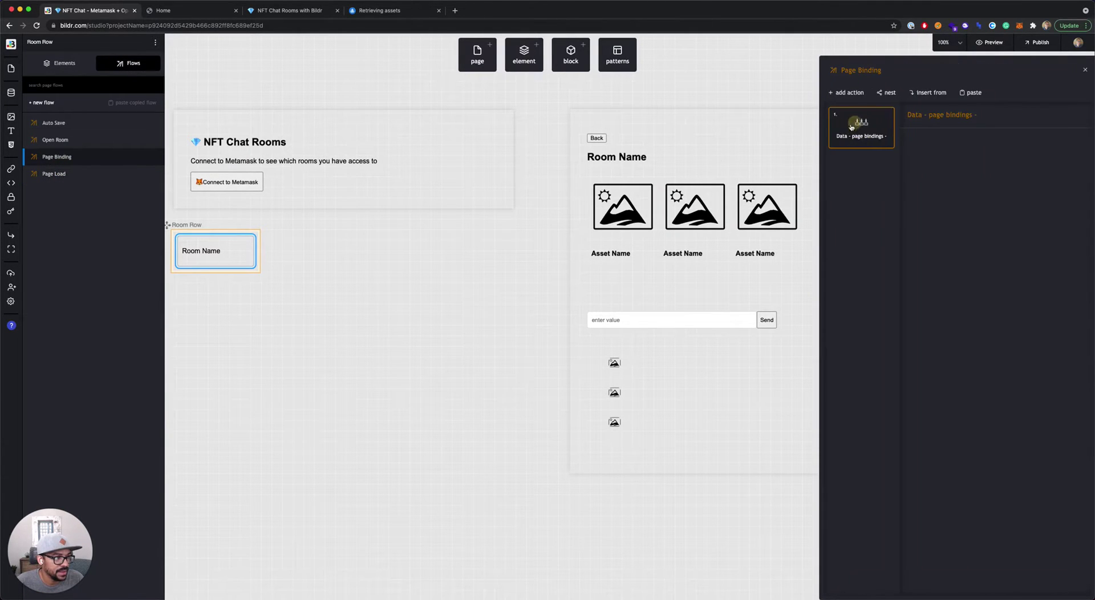
left_click(79, 141)
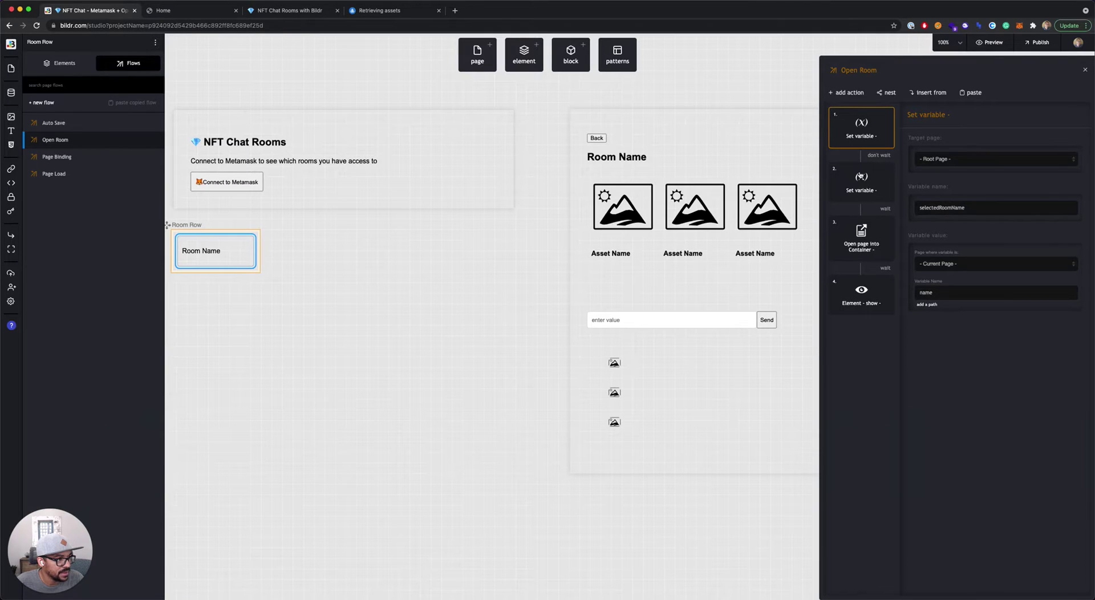
left_click(877, 172)
left_click(886, 170)
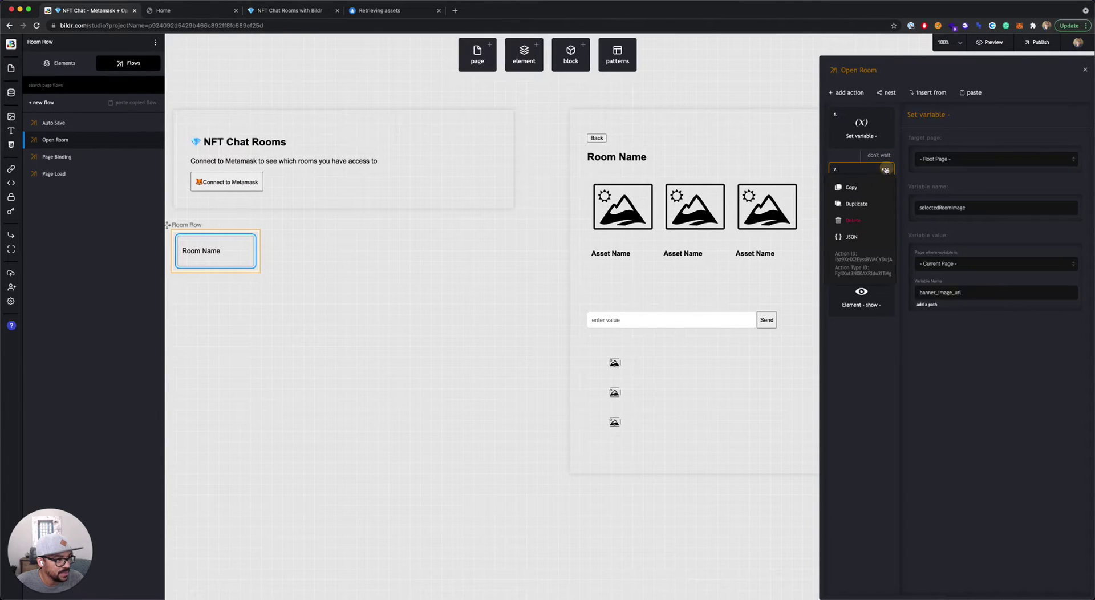
left_click(862, 203)
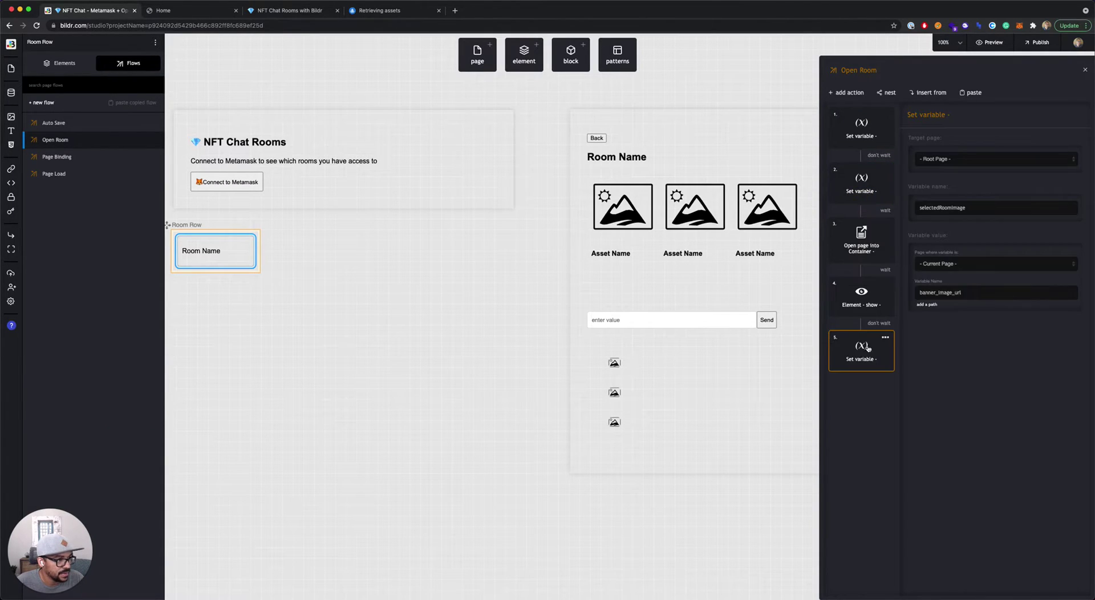
left_click_drag(869, 358, 867, 199)
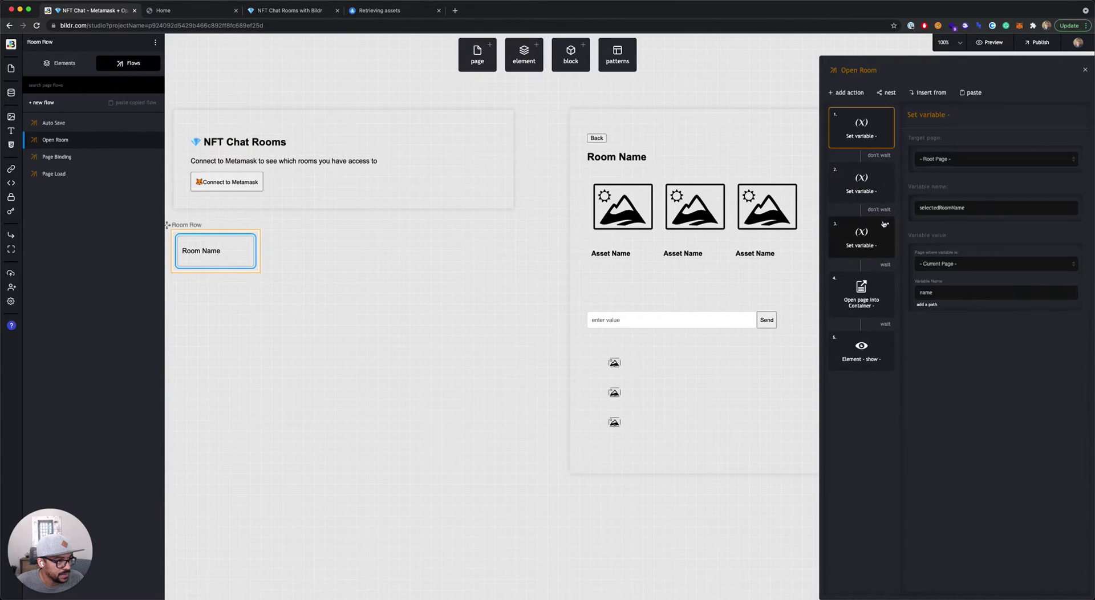
- Rename the copied action's variable to selectedRoomSlug and source its value from the Current Page variable slug
left_click(857, 172)
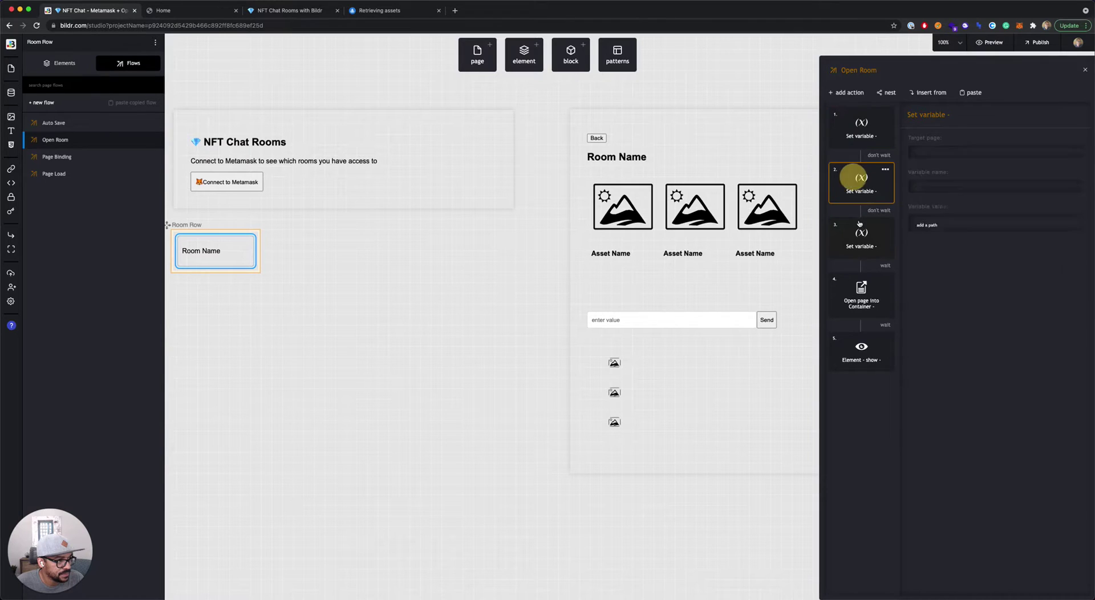
left_click(859, 225)
left_click(946, 211)
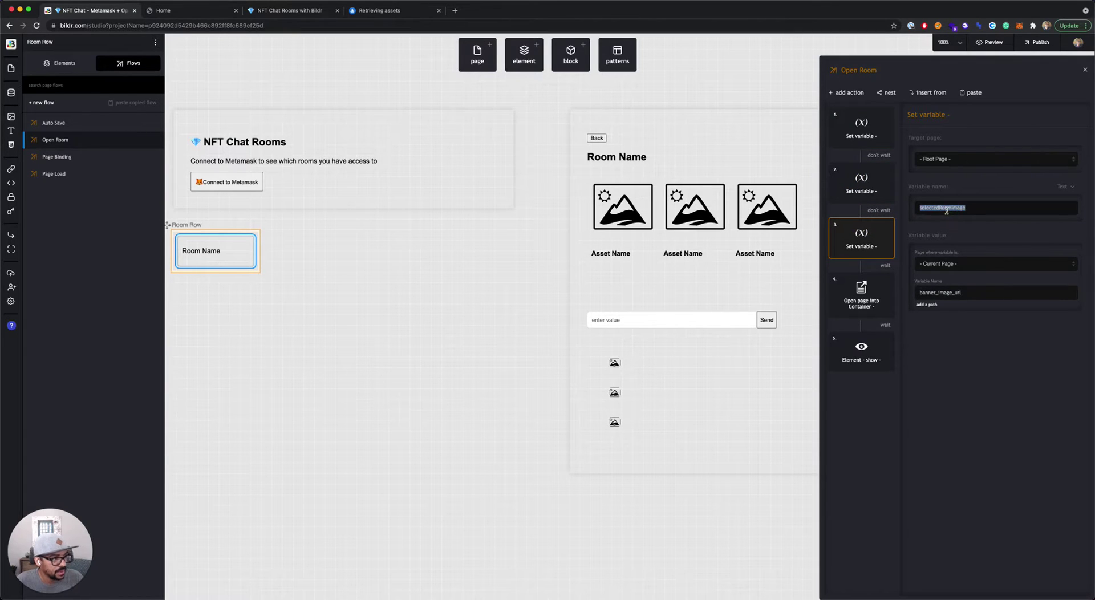
key("BackSpace")
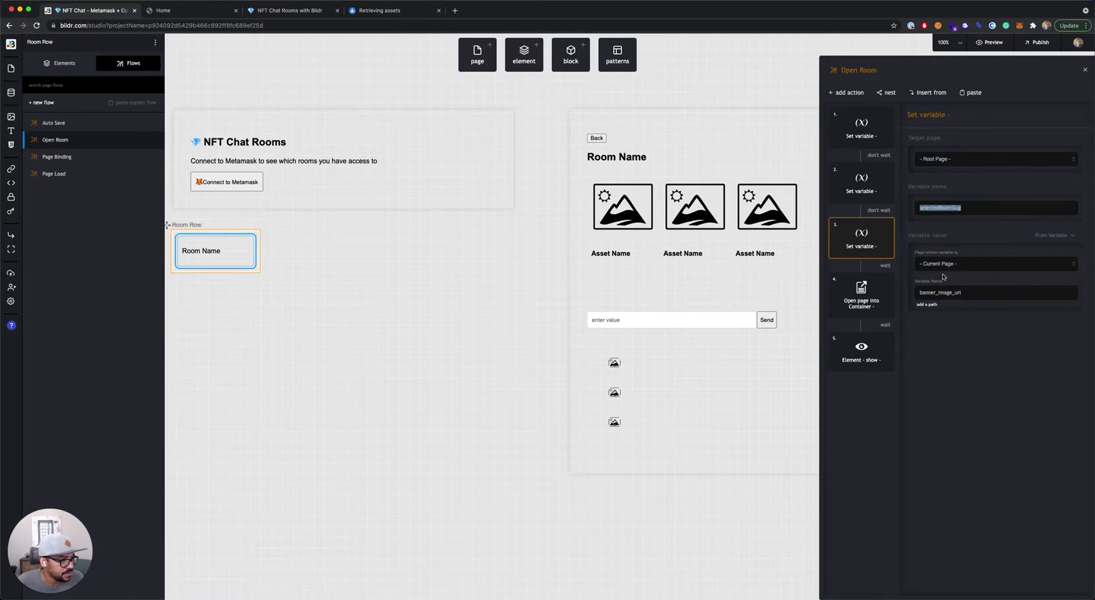
left_click(935, 291)
type("slug")
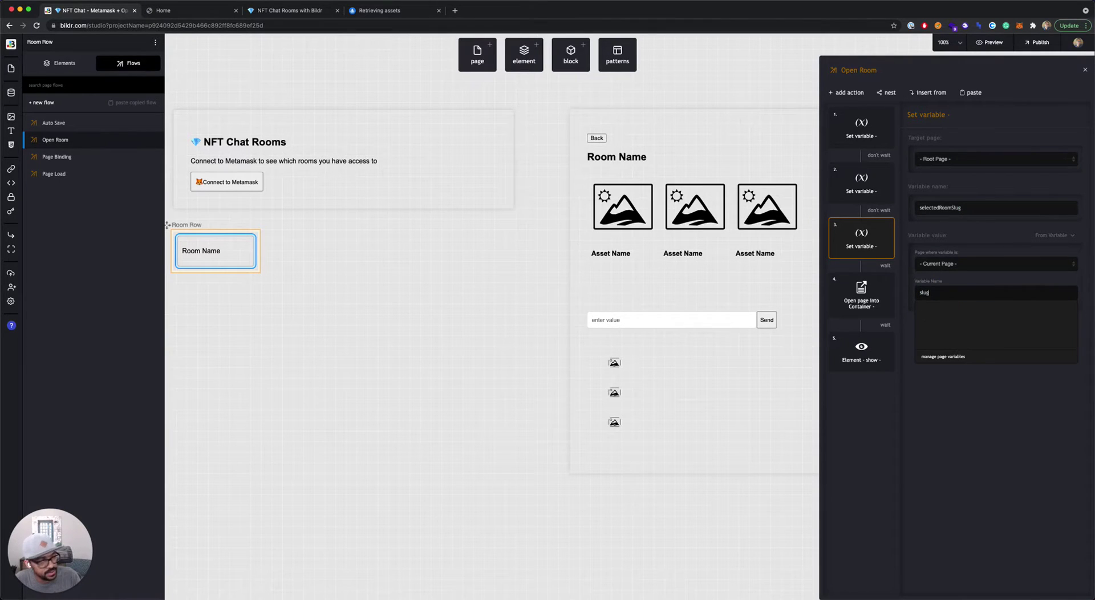
left_click(881, 412)
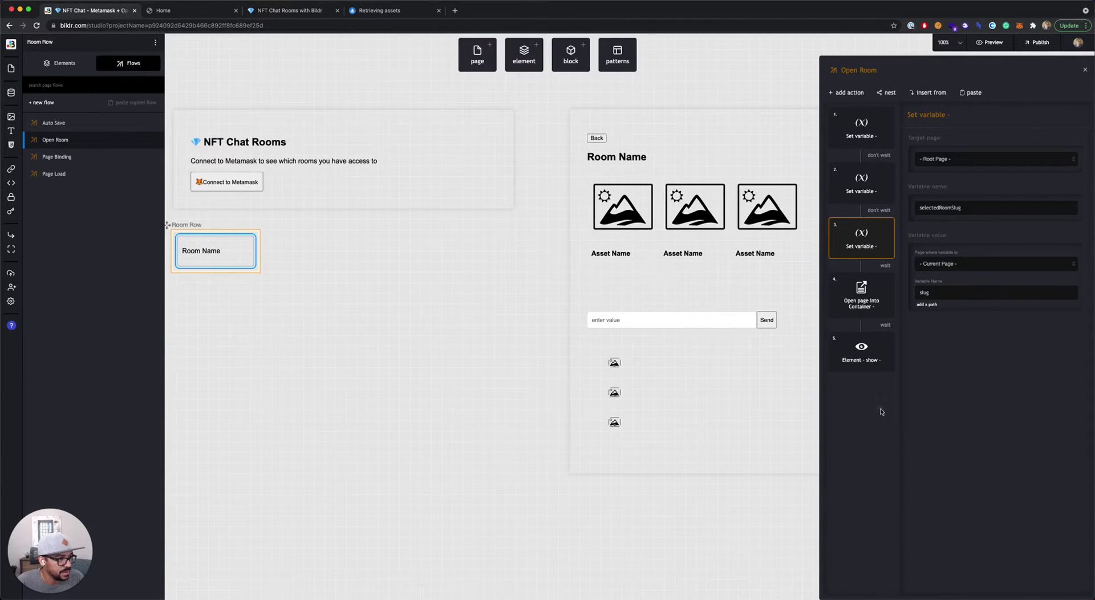
- Add a second URL parameter named collection to the API Call in the Room Detail page's Page Load flow
left_click(647, 251)
left_click(125, 63)
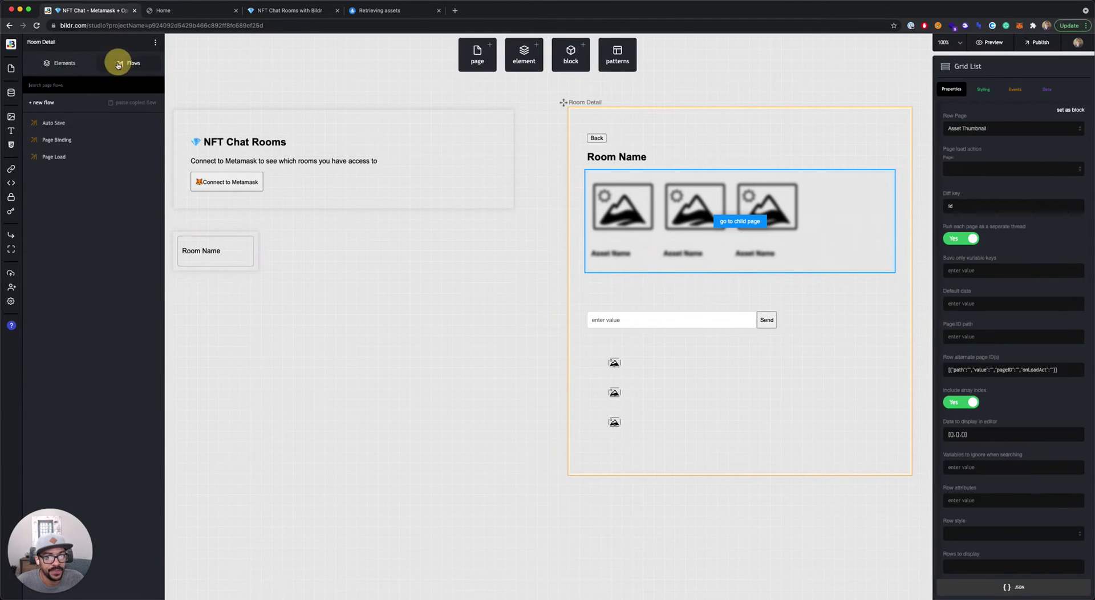
left_click(54, 156)
left_click(861, 285)
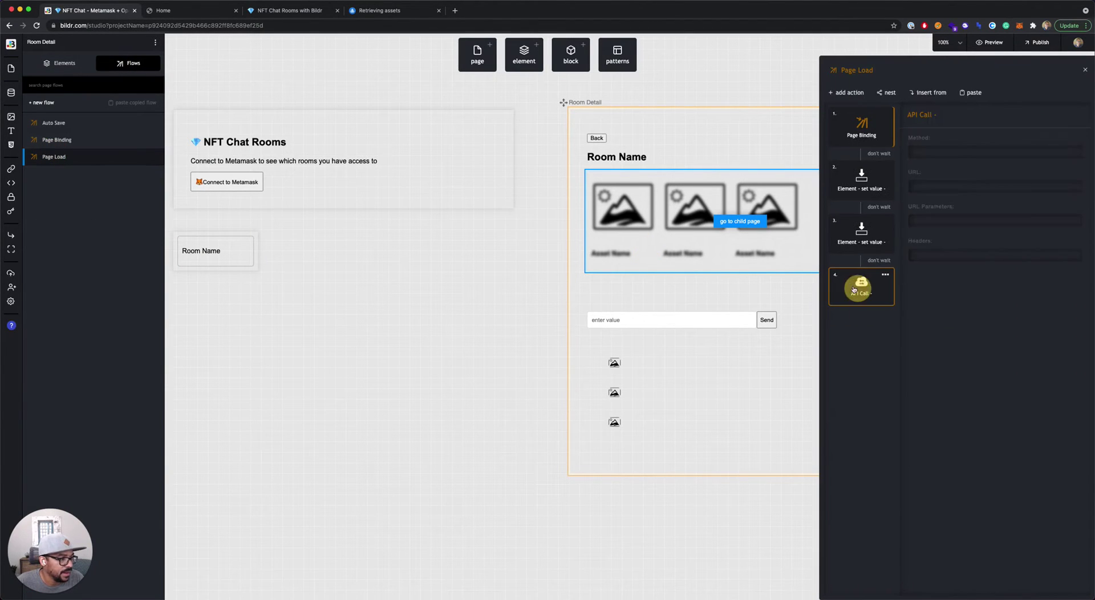
scroll(966, 365, "down", 5)
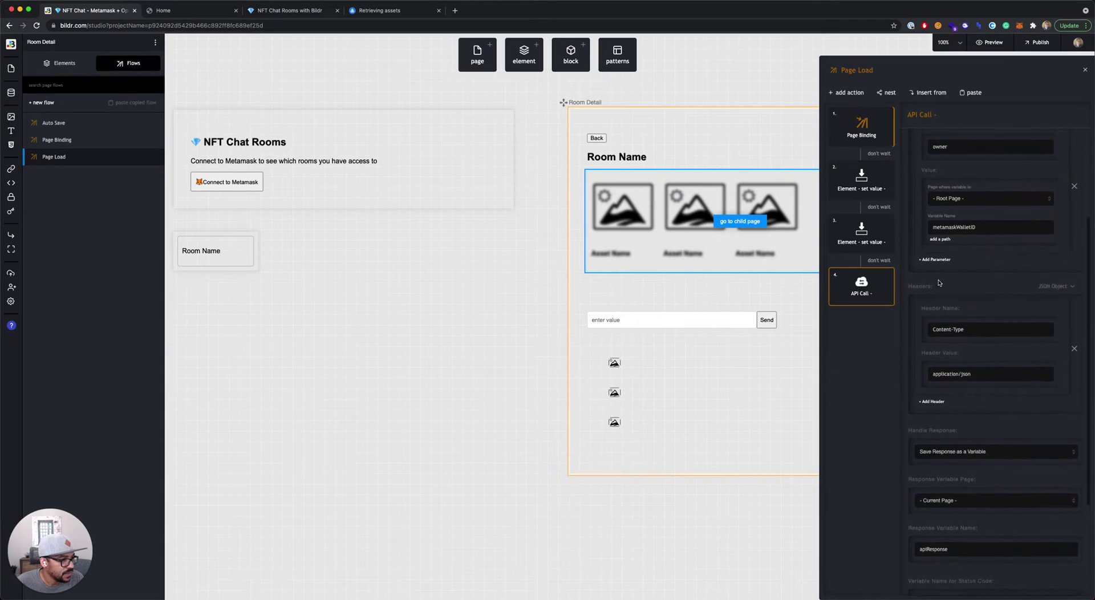
left_click(938, 269)
left_click(967, 292)
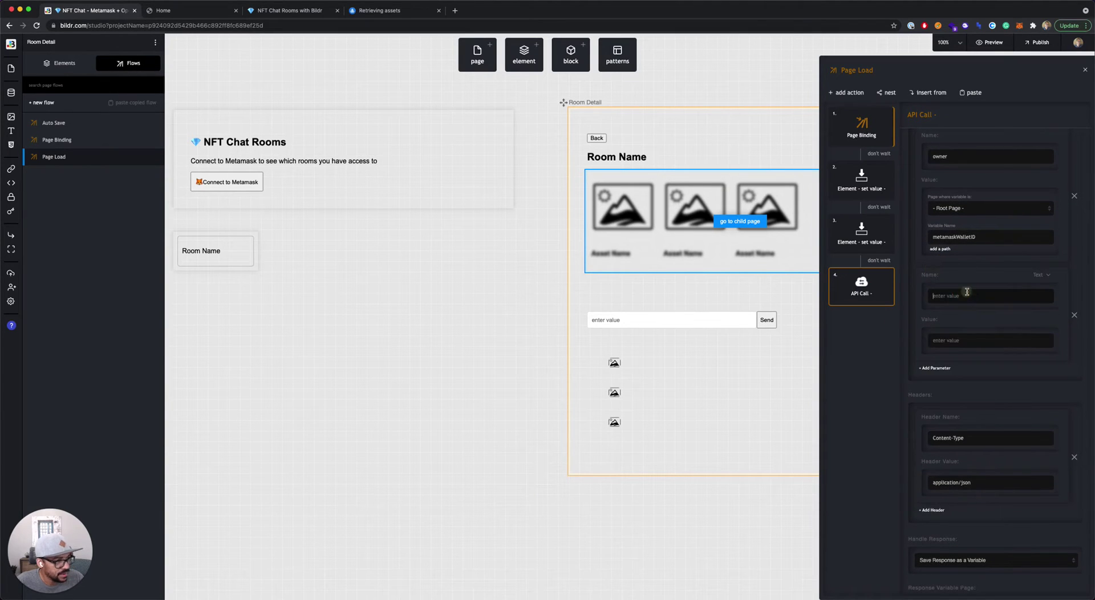
type("collection")
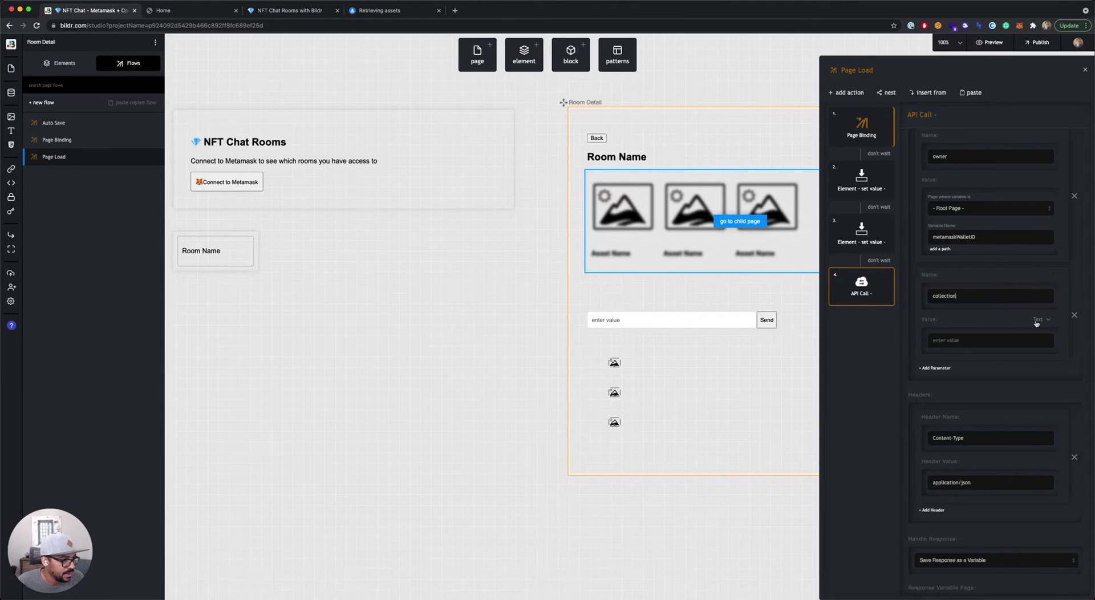
- Source the collection parameter's value from the selectedRoomSlug variable on the Root Page
left_click(1036, 322)
left_click(1003, 369)
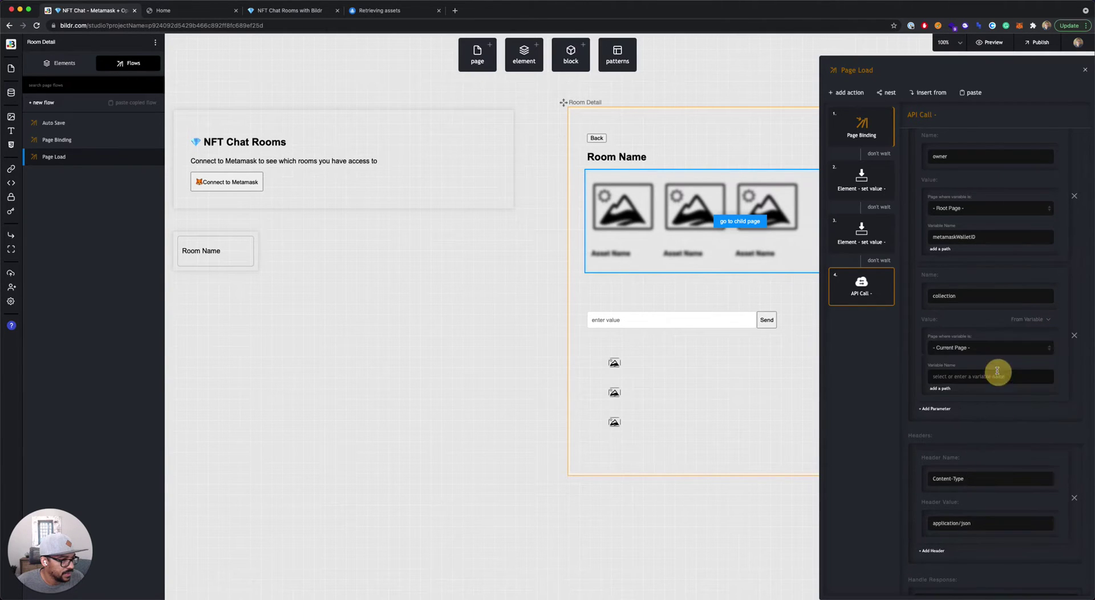
left_click(964, 349)
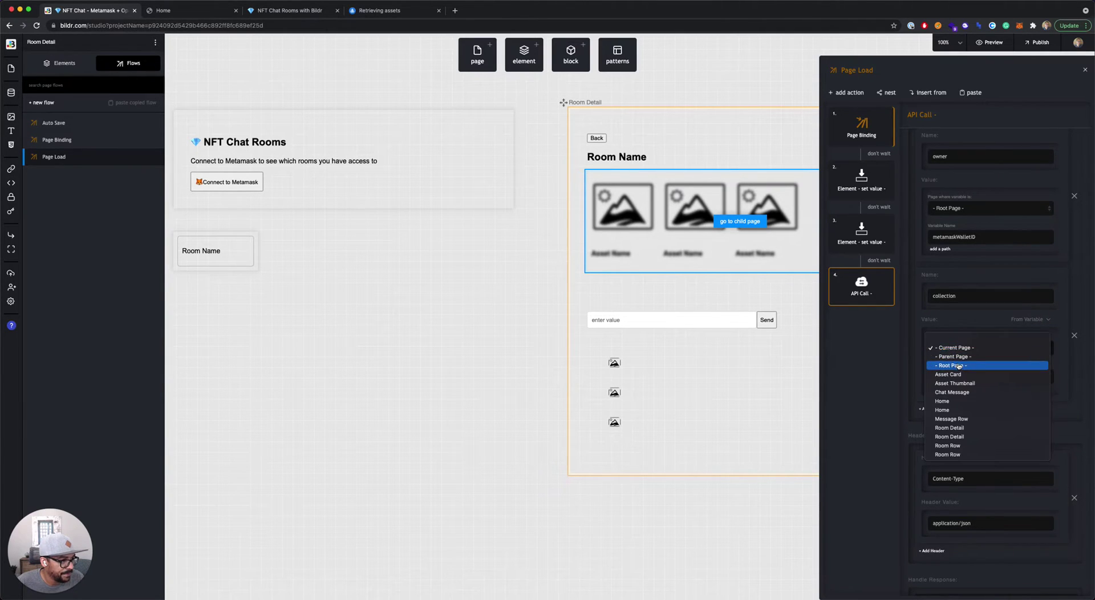
left_click(952, 366)
left_click(953, 371)
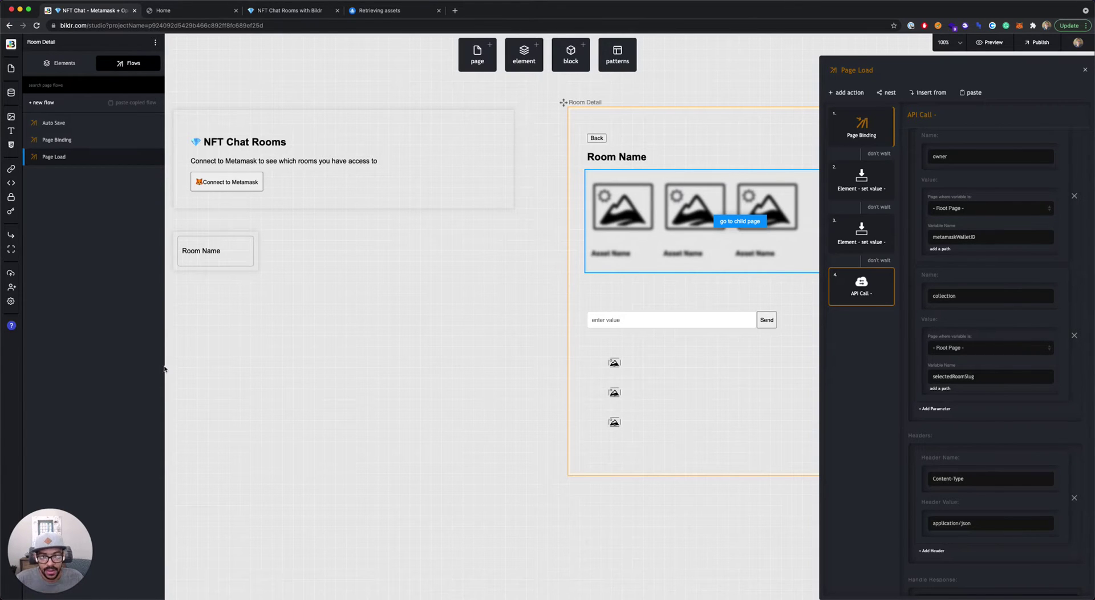
- Set the API Call's response variable name to assets
scroll(958, 318, "down", 5)
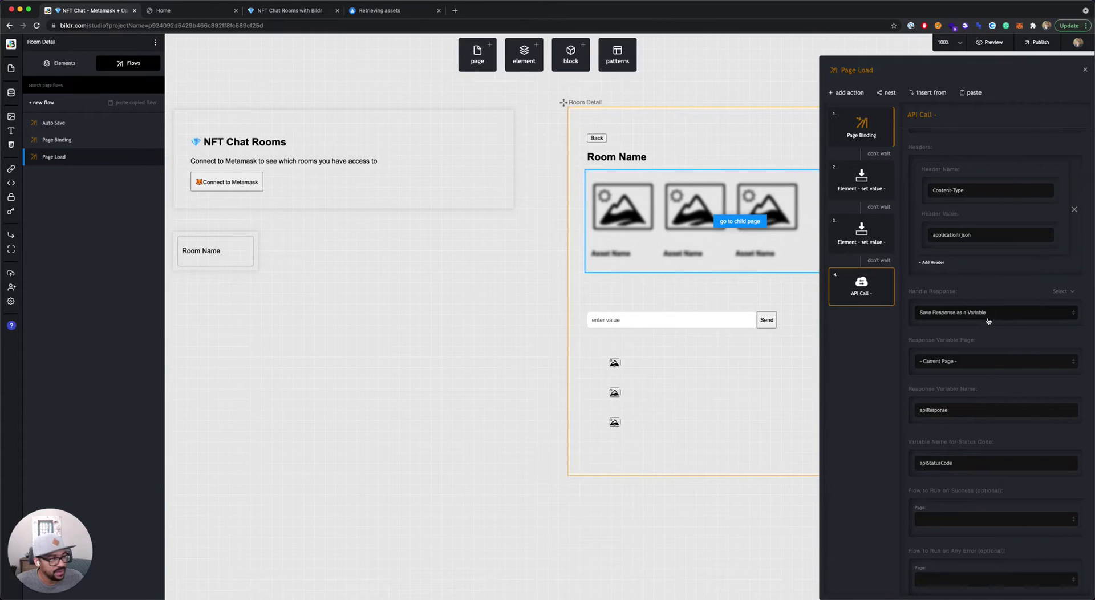
left_click_drag(961, 411, 905, 398)
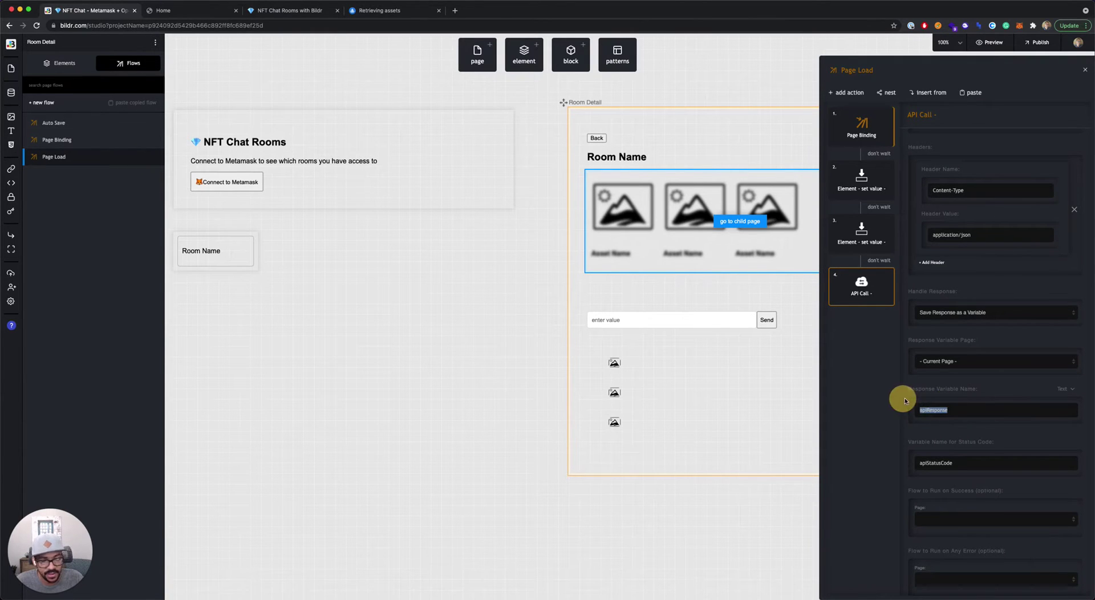
type("assets")
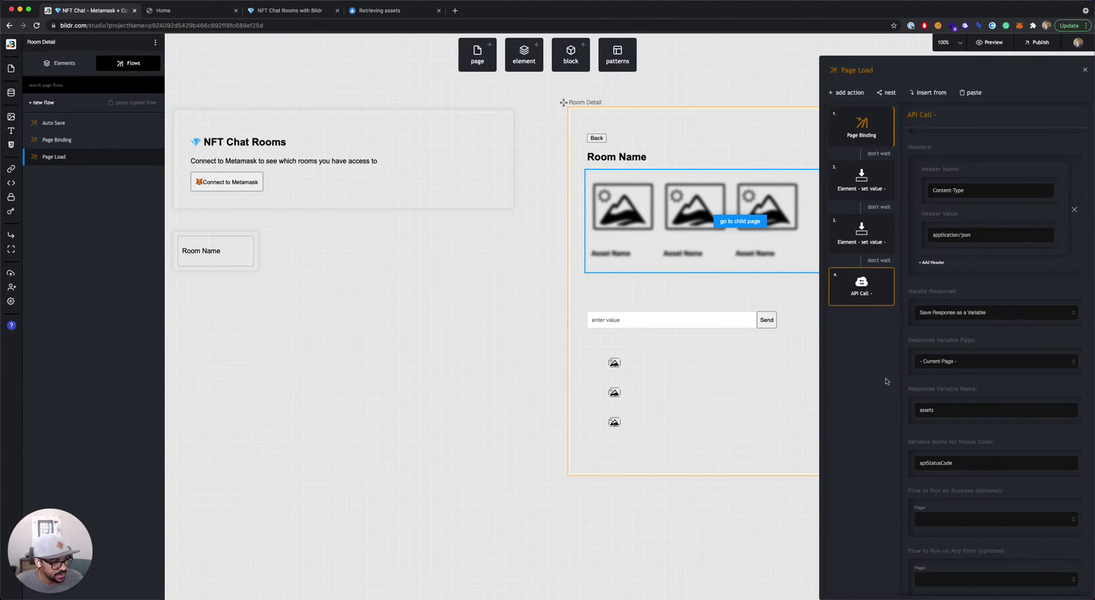
scroll(965, 377, "down", 1)
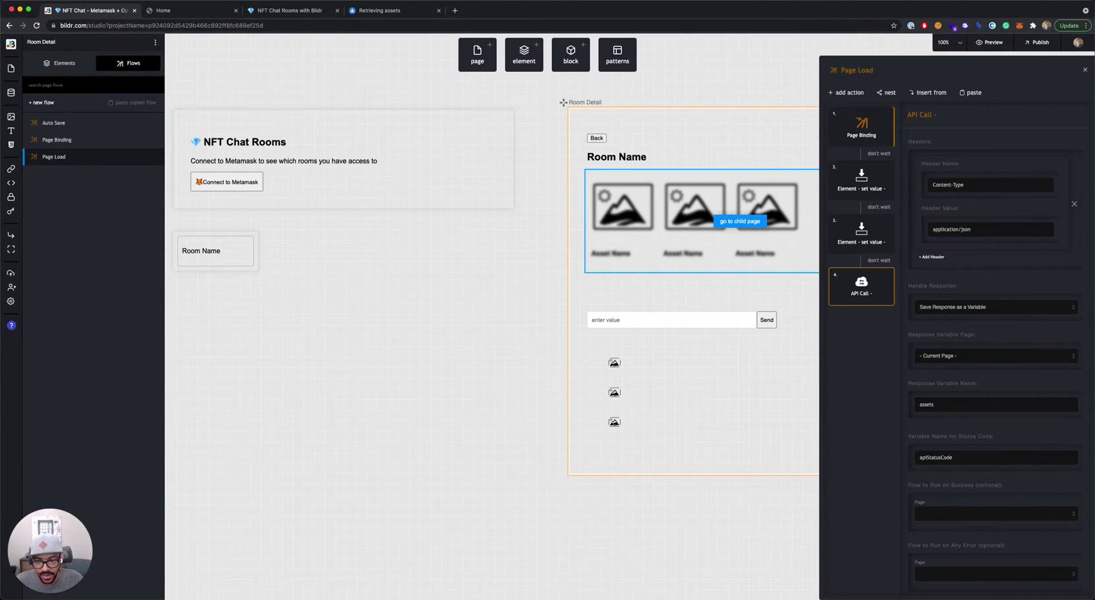
key("super+Tab")
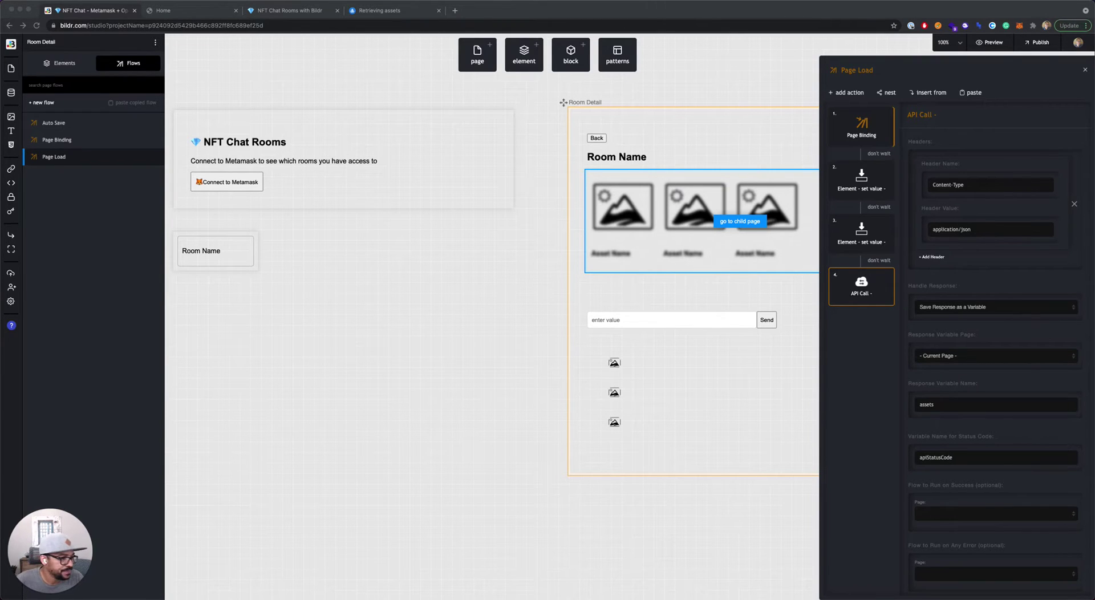
left_click(850, 344)
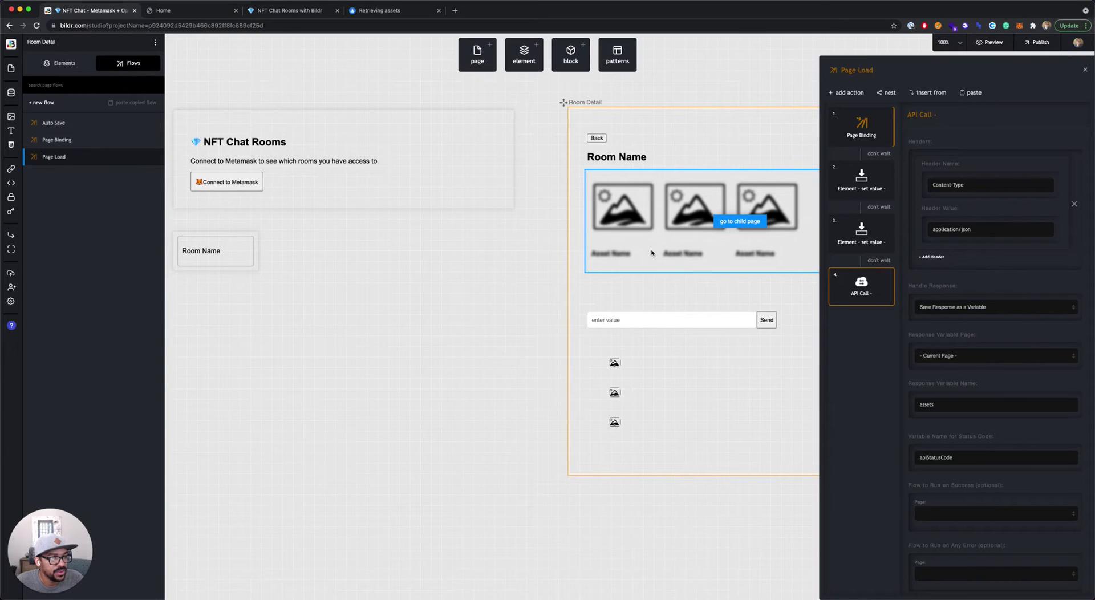
- Add an Element - set value action to the Page Load flow, targeting the Grid List under Div - Chatting as
scroll(656, 251, "right", 5)
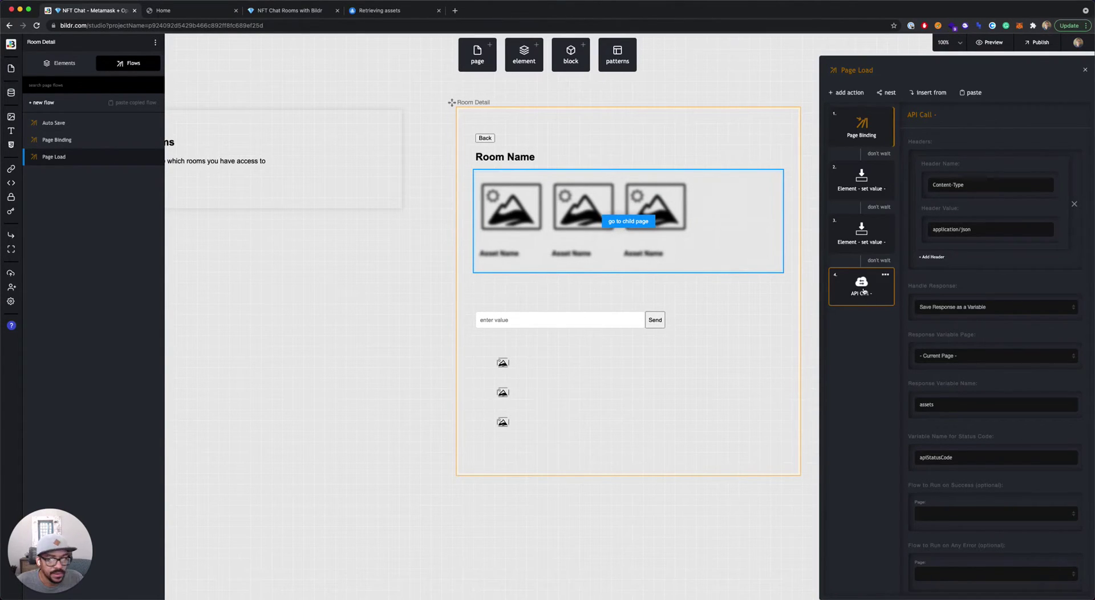
left_click(848, 97)
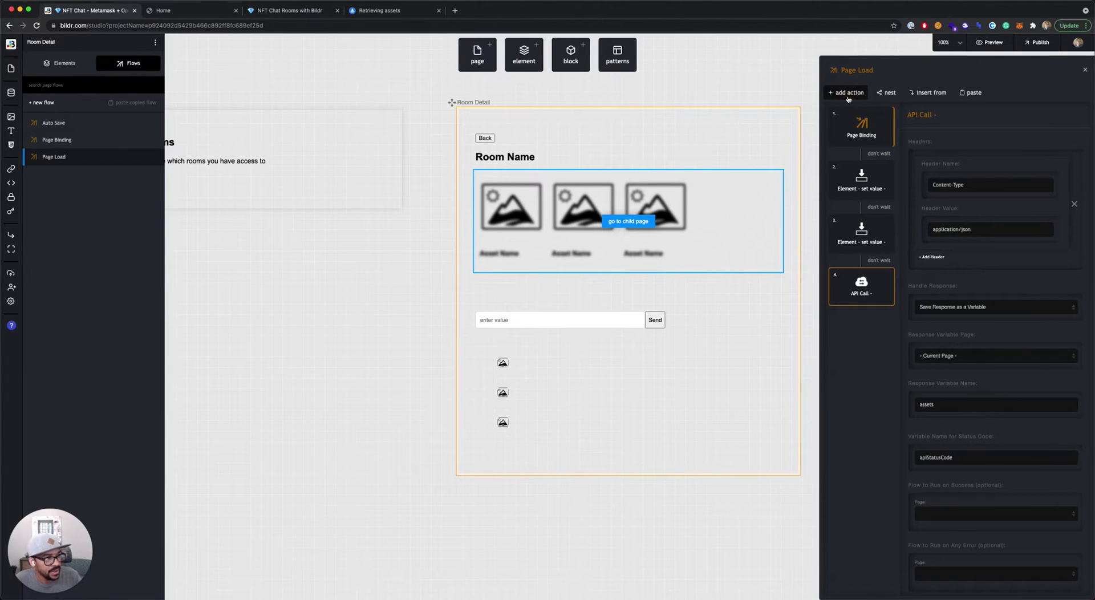
type("set value")
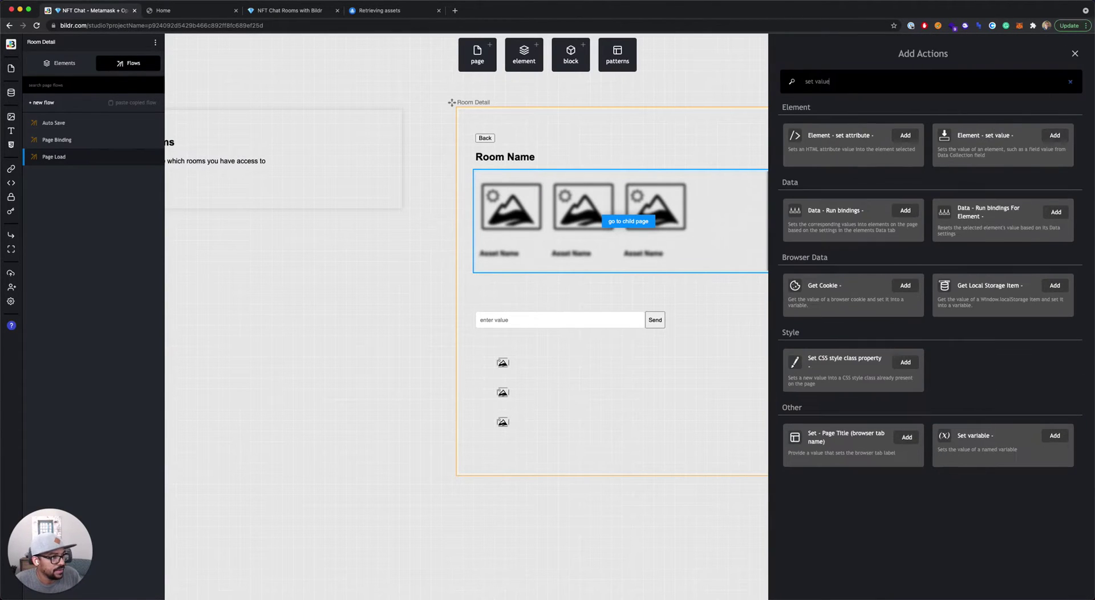
left_click(1031, 150)
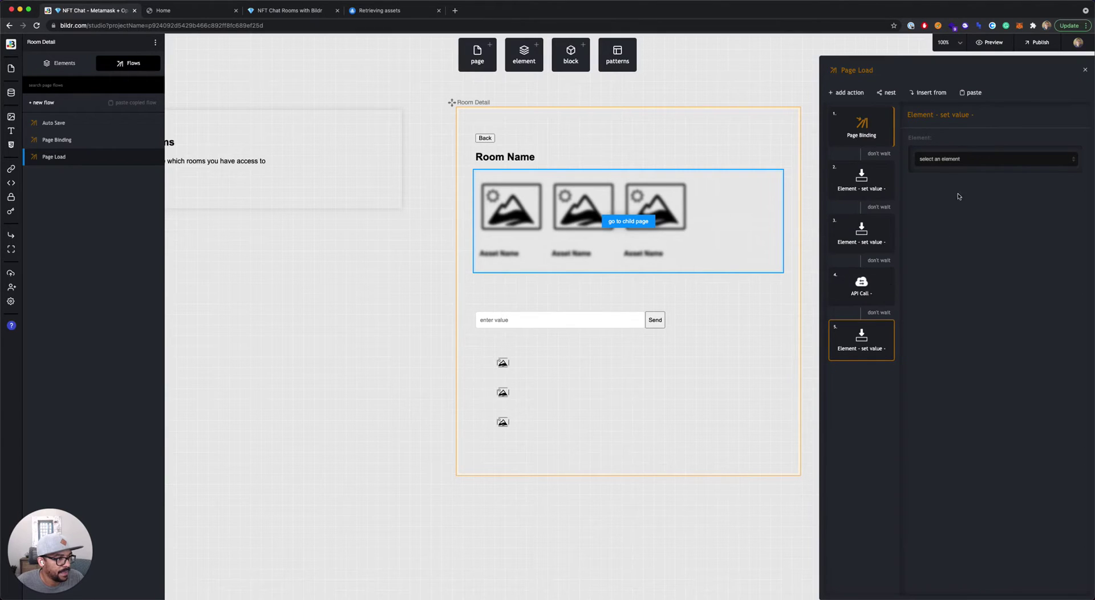
left_click(951, 160)
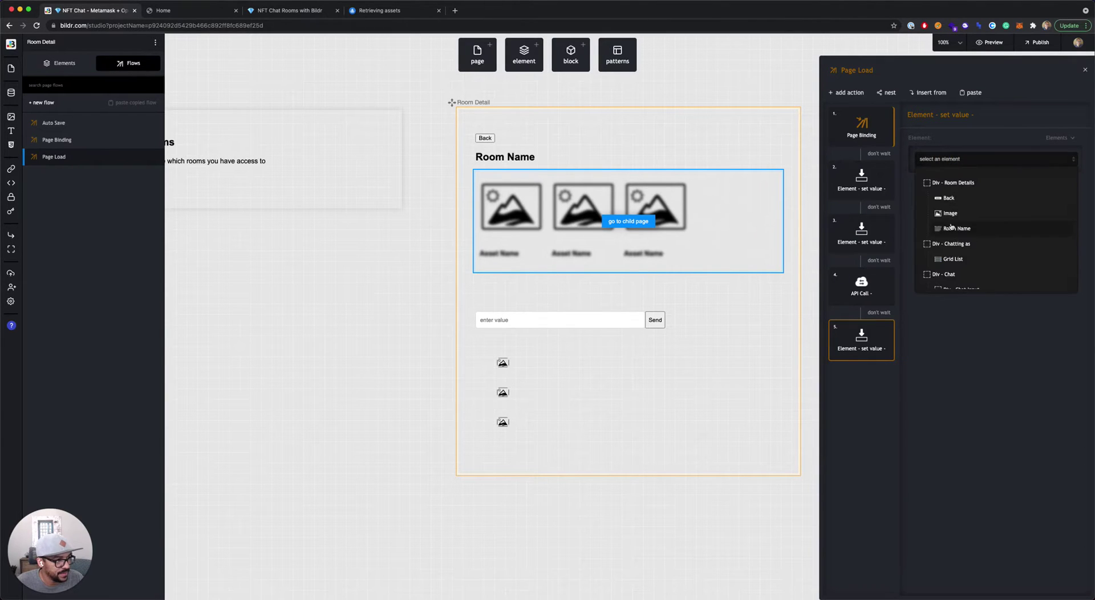
scroll(952, 227, "down", 3)
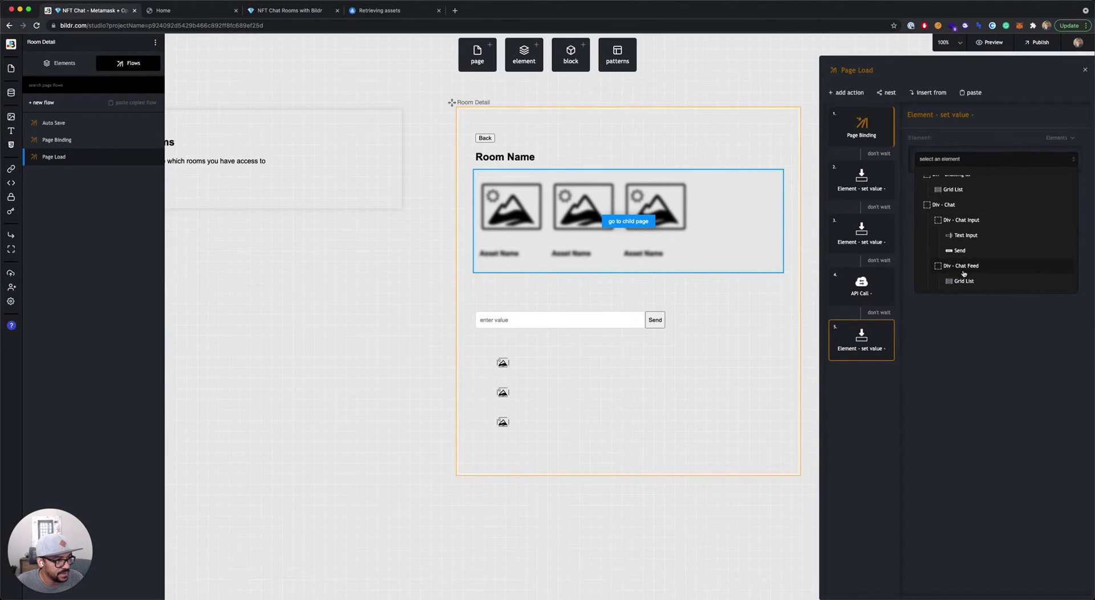
scroll(974, 249, "up", 2)
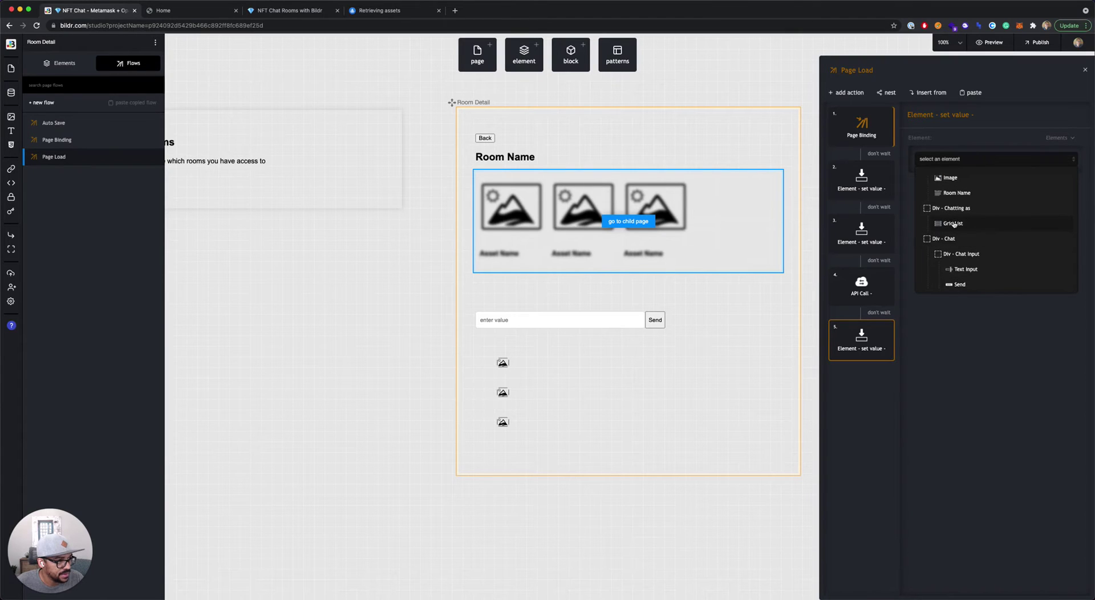
left_click(951, 224)
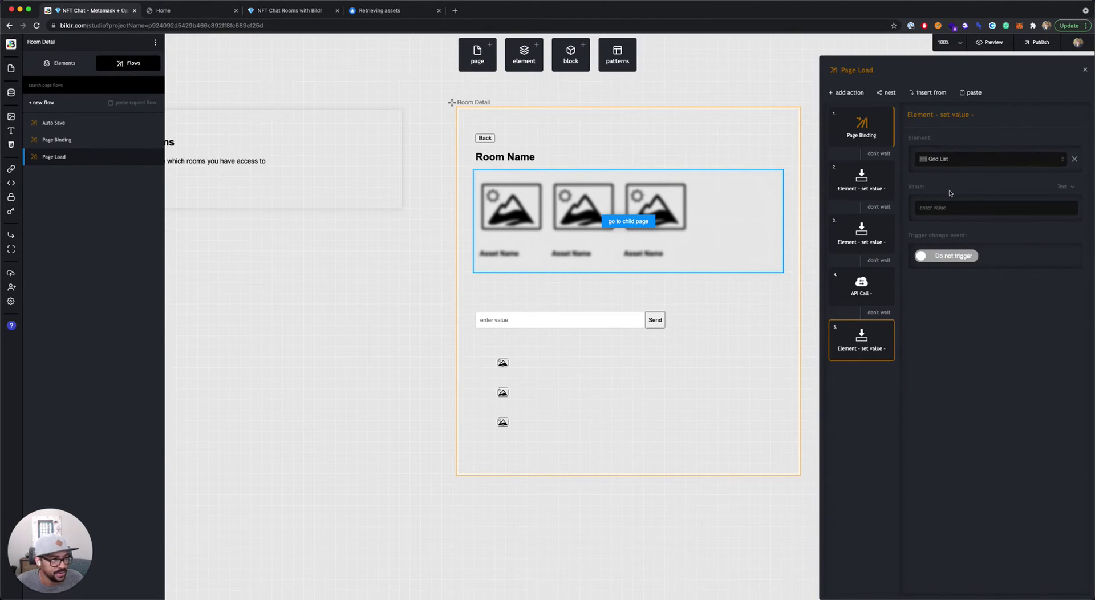
- Source the Grid List's value from the assets variable on the Current Page
left_click(1064, 187)
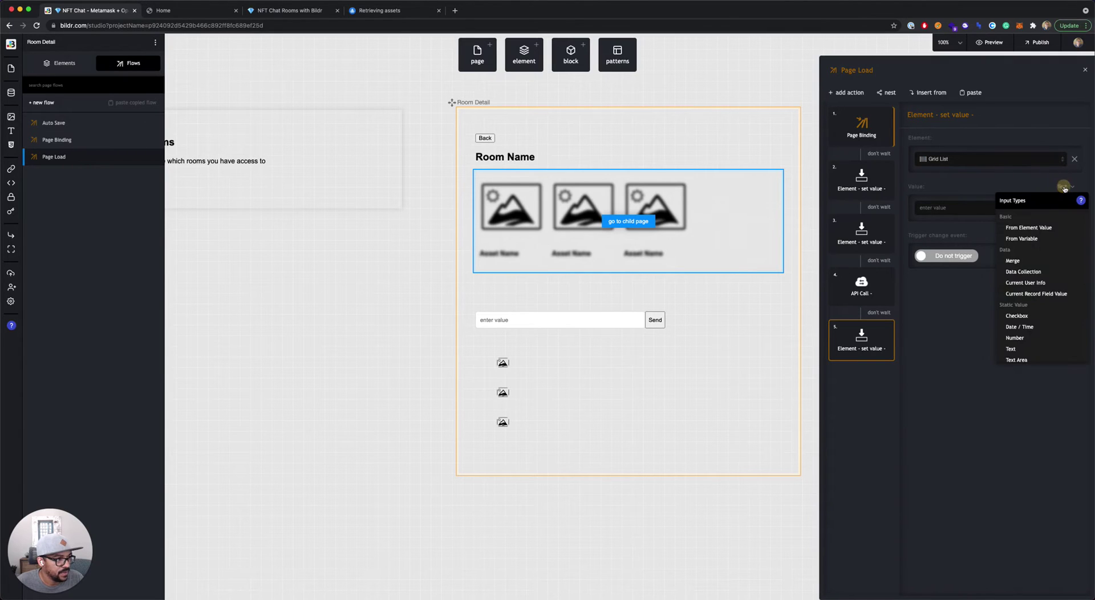
left_click(1026, 239)
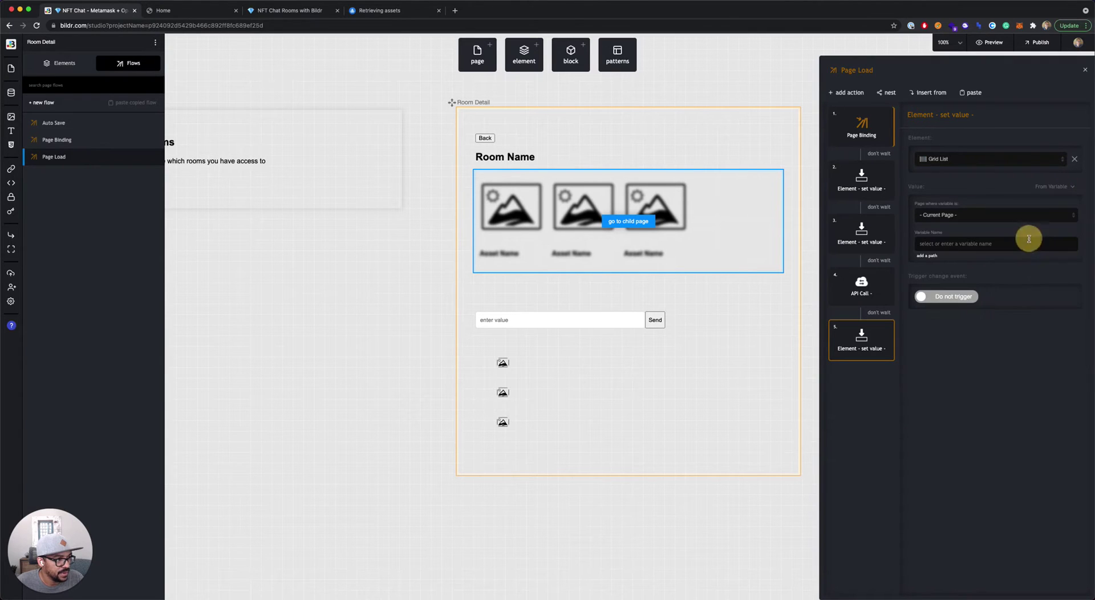
left_click(953, 244)
type("assets")
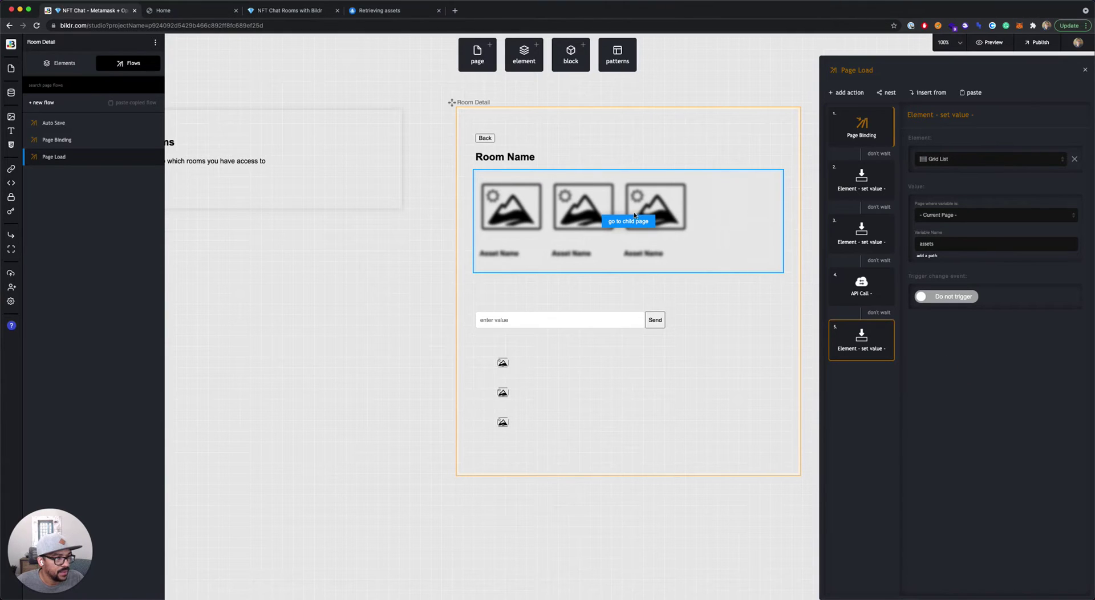
scroll(634, 216, "right", 3)
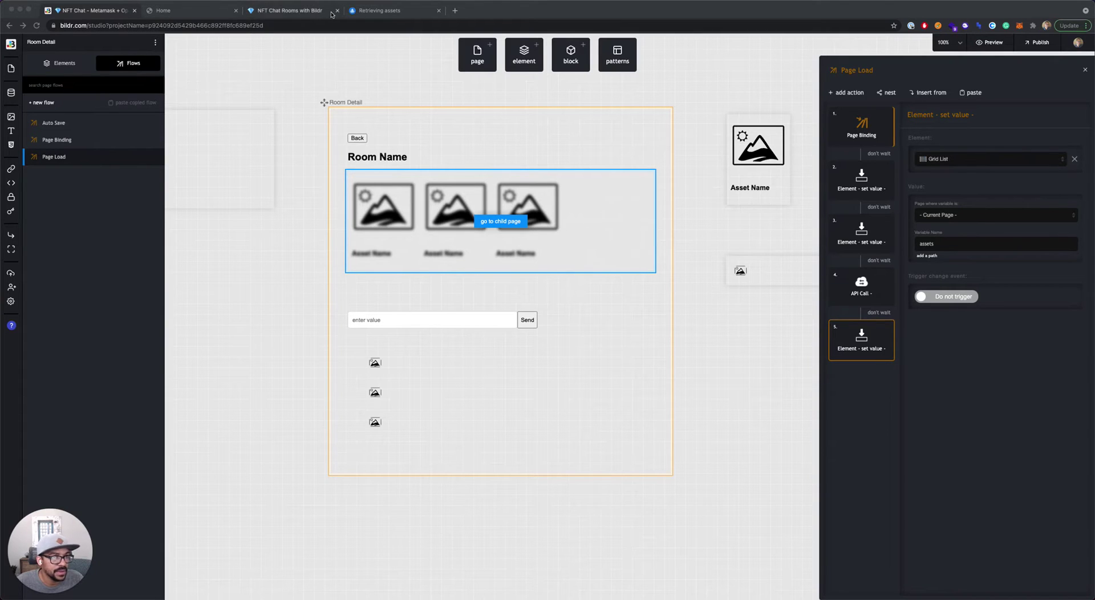
- Connect to Metamask on the live NFT Chat Rooms home page and copy the wallet address for OpenSea's owner query parameter
left_click(365, 10)
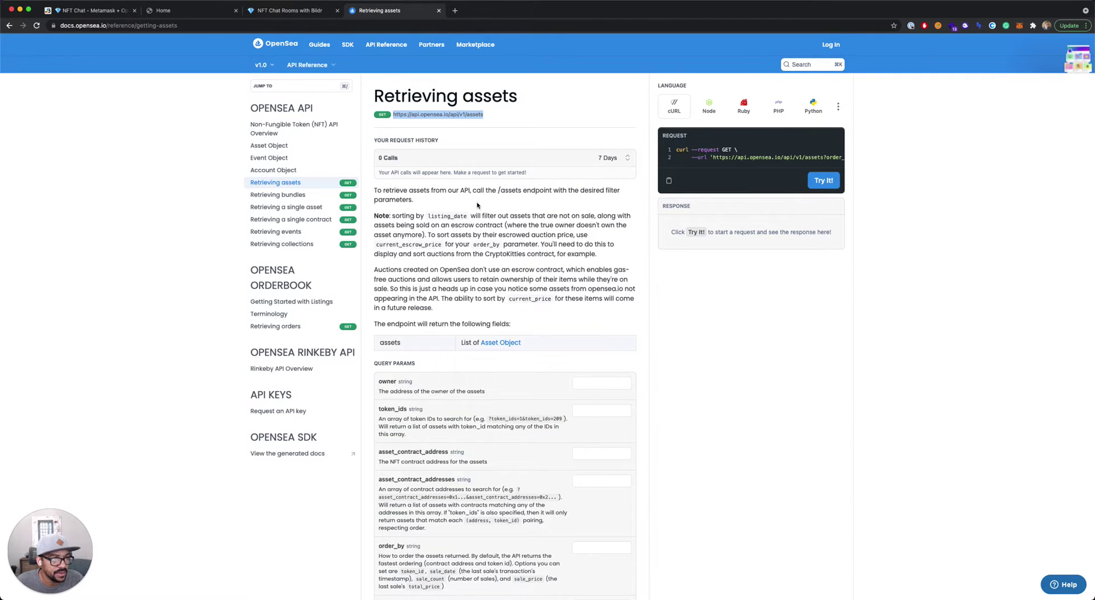
scroll(594, 246, "down", 4)
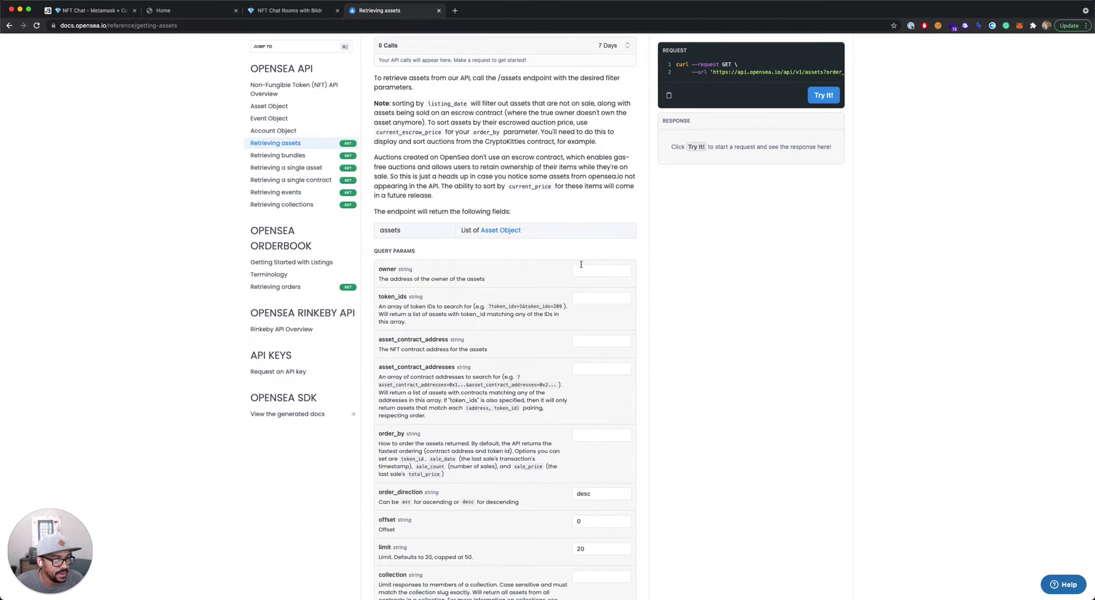
left_click(588, 266)
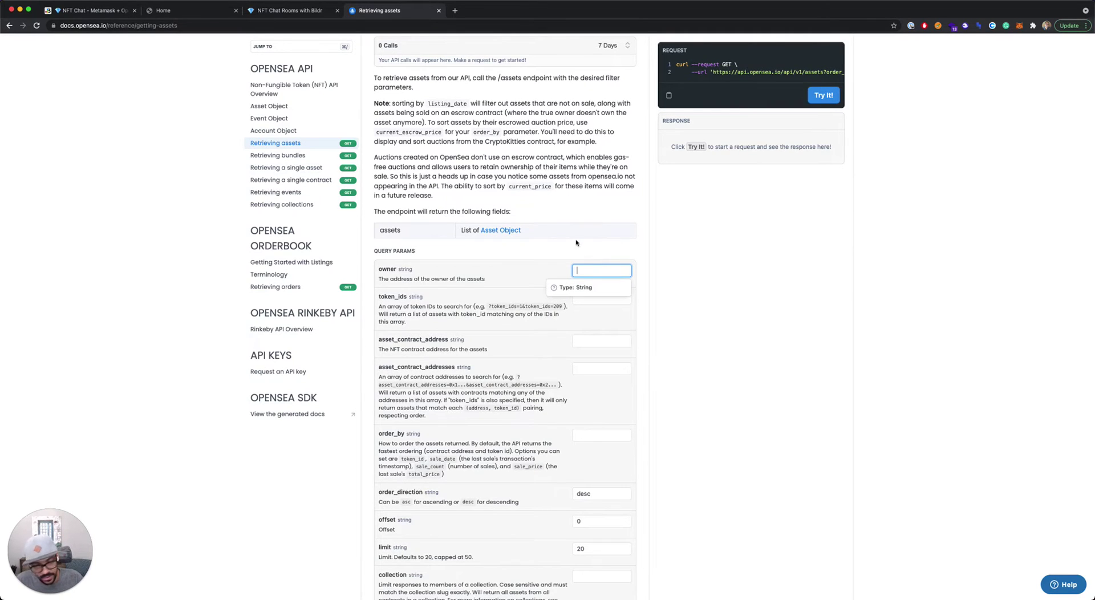
left_click(89, 10)
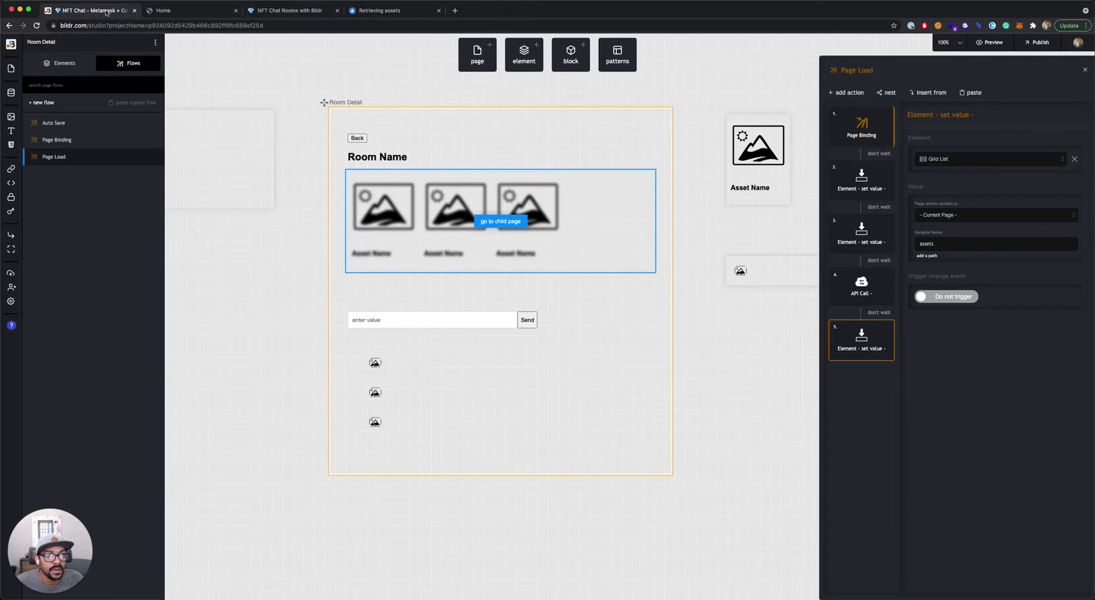
left_click(167, 13)
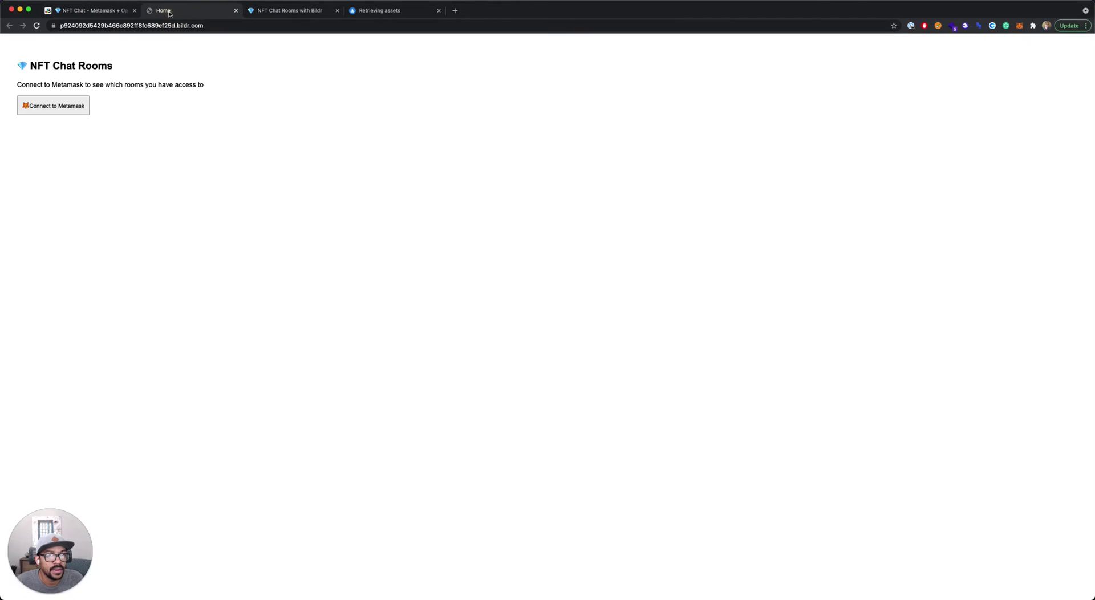
left_click(66, 106)
right_click(72, 103)
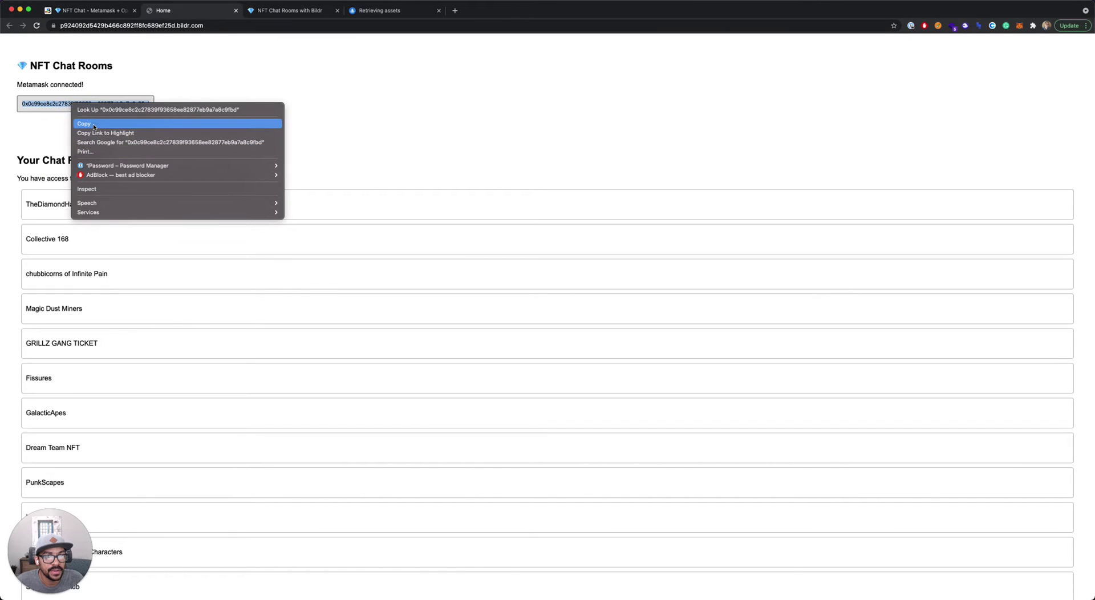
left_click(84, 123)
- Enter the copied wallet address as the owner on OpenSea's Retrieving assets page and send the test request
left_click(380, 10)
key("super+v")
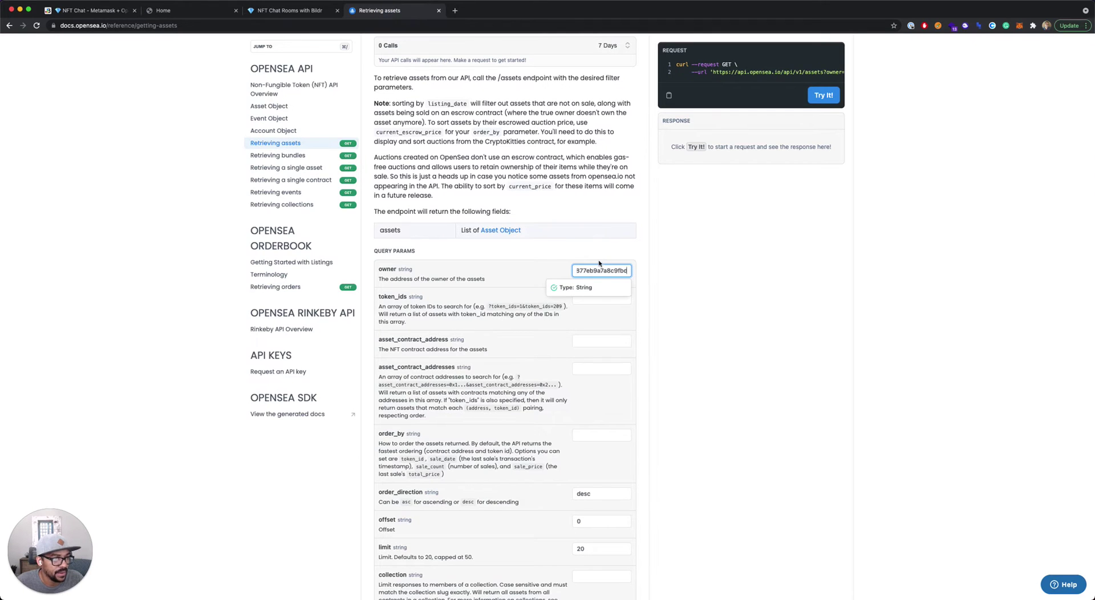
left_click(819, 97)
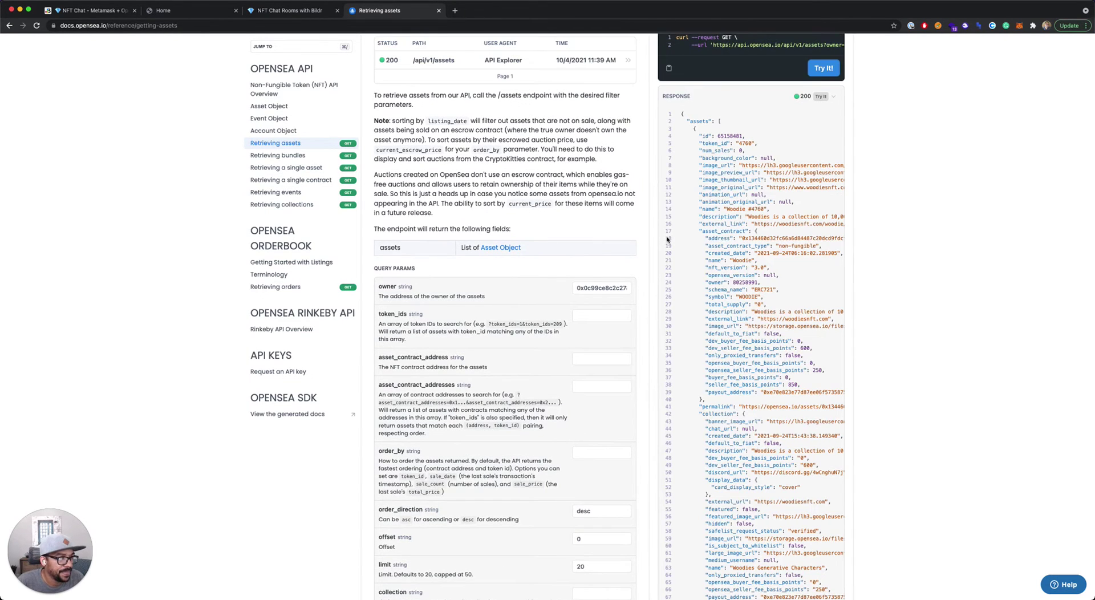
- Examine the JSON response for the key holding the asset list and each asset's image and name fields
left_click_drag(687, 121, 707, 122)
double_click(698, 122)
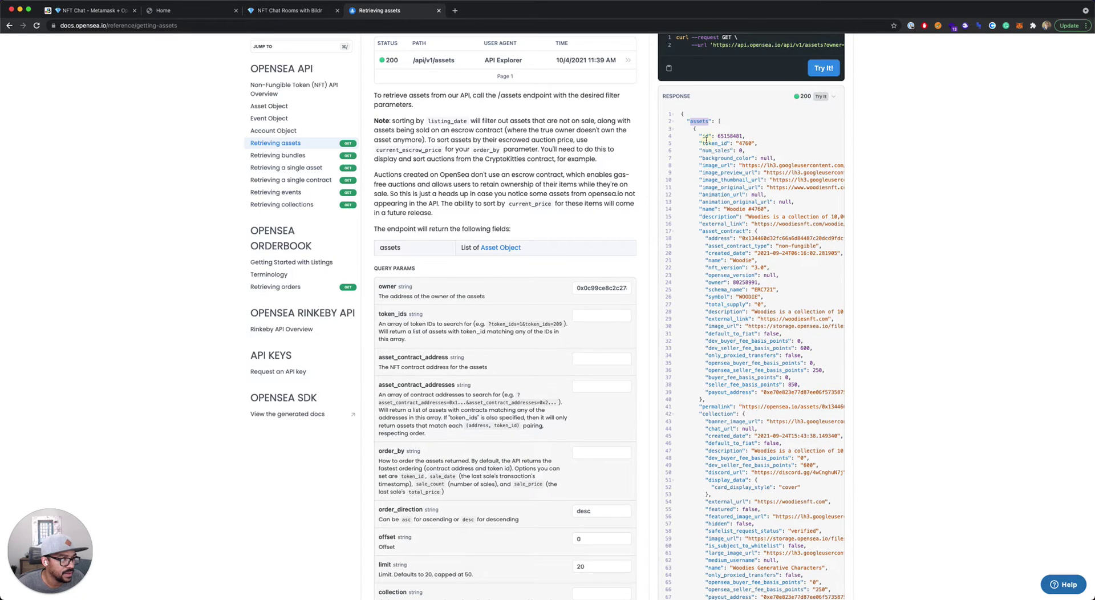
left_click(706, 140)
scroll(718, 194, "down", 1)
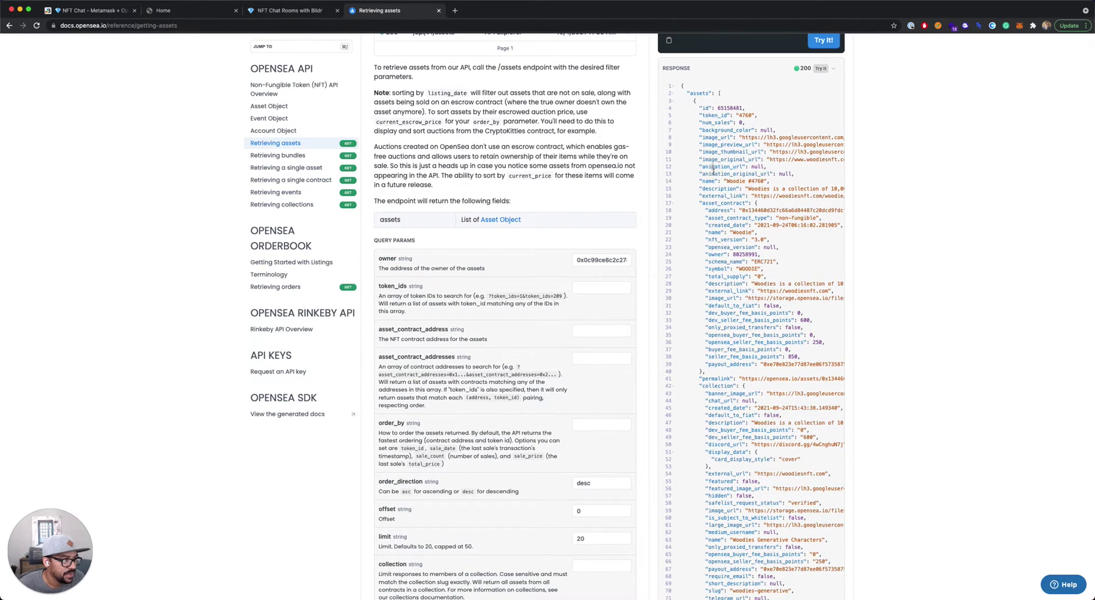
double_click(716, 137)
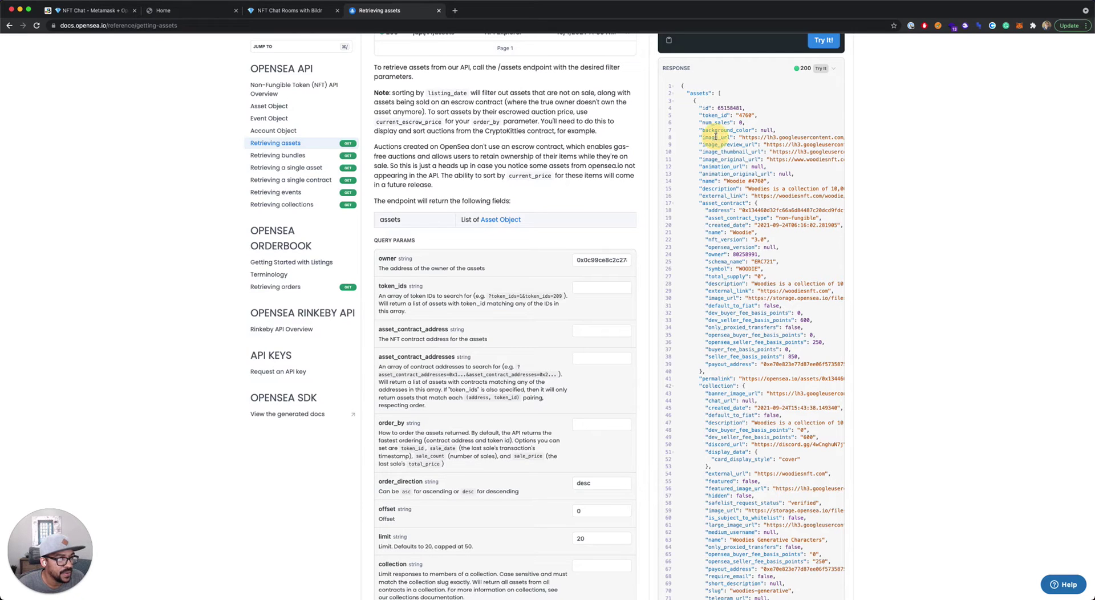
double_click(709, 181)
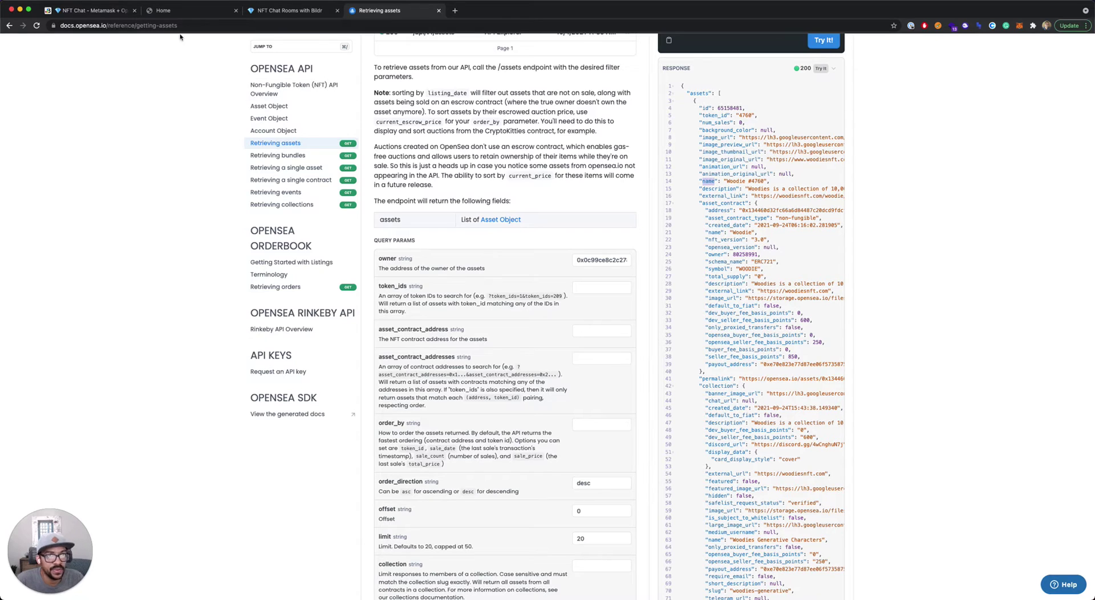
key("super+Tab")
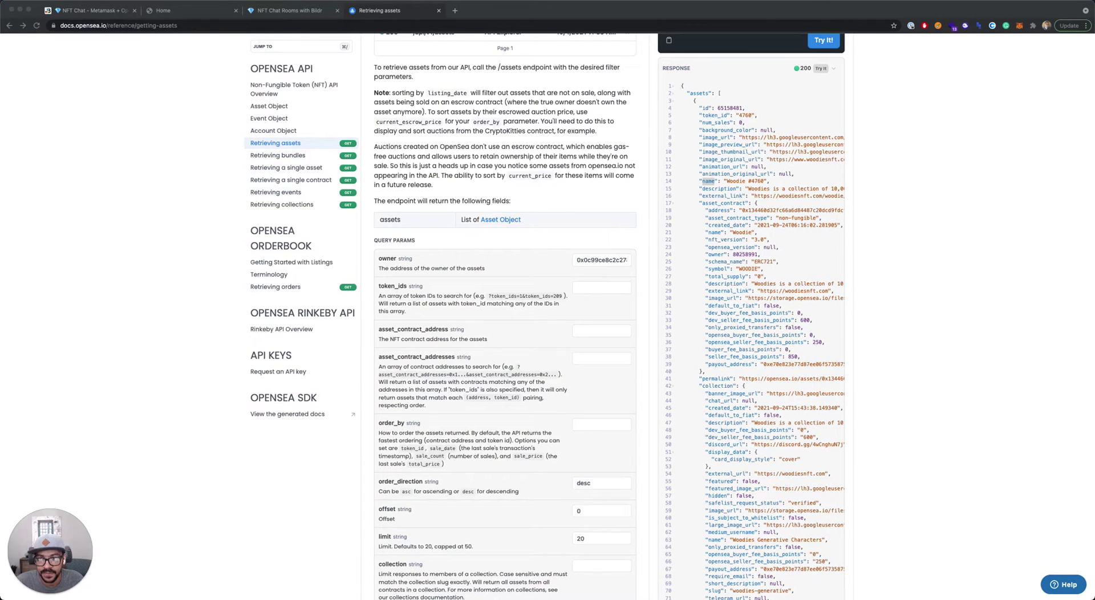
- Switch back to Bildr and add the path assets to the variable supplying the Grid List's value
left_click(124, 12)
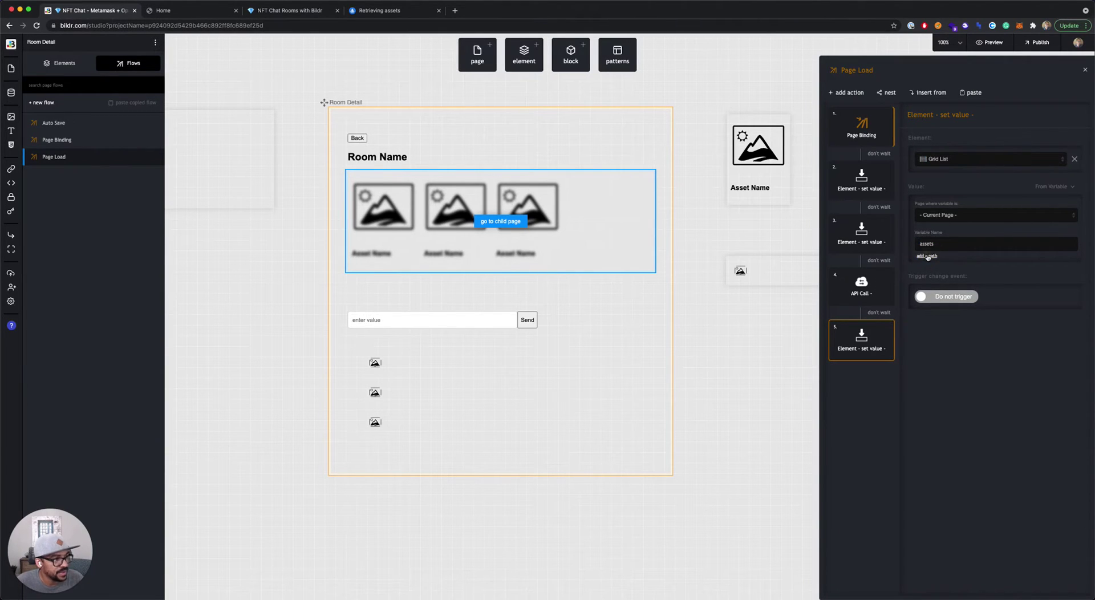
left_click(926, 255)
type("ass")
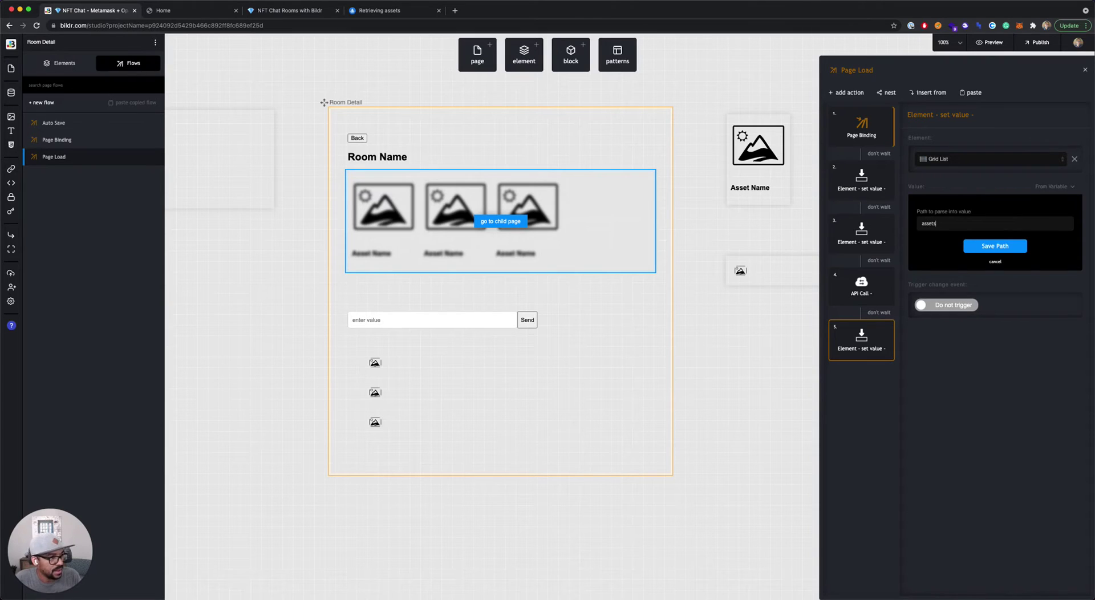
type("ets")
left_click(973, 247)
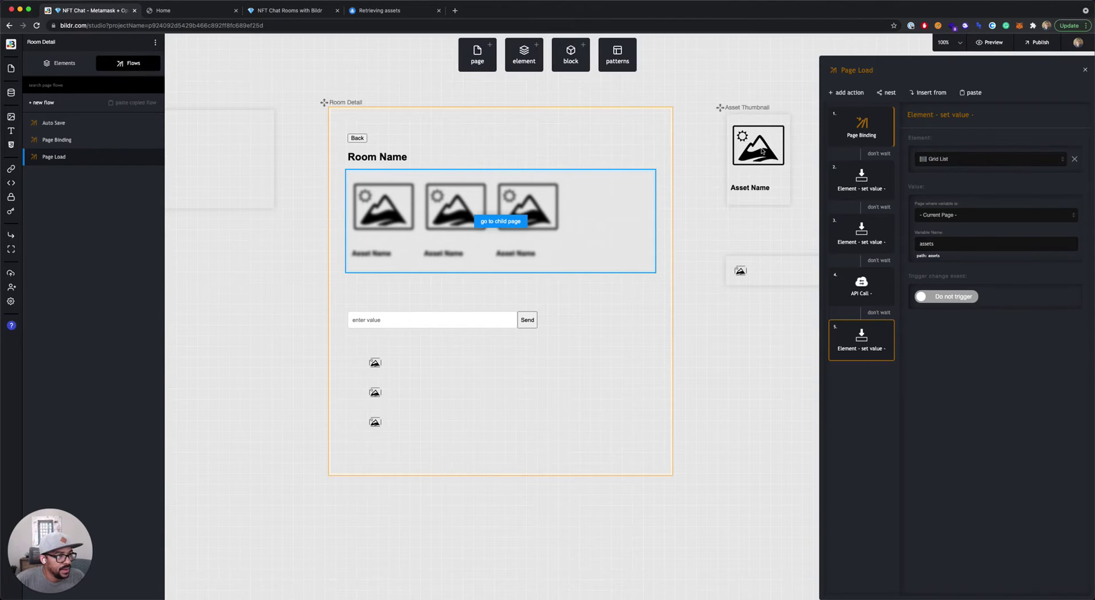
- Set the media type of the Asset Thumbnail page's image to URL
left_click(761, 150)
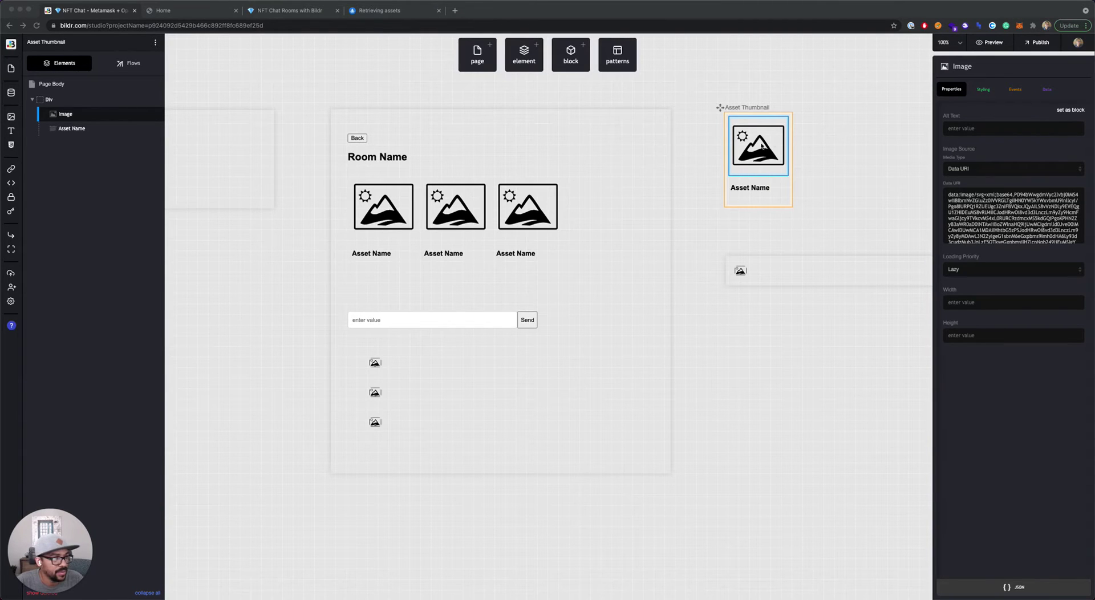
scroll(762, 146, "right", 3)
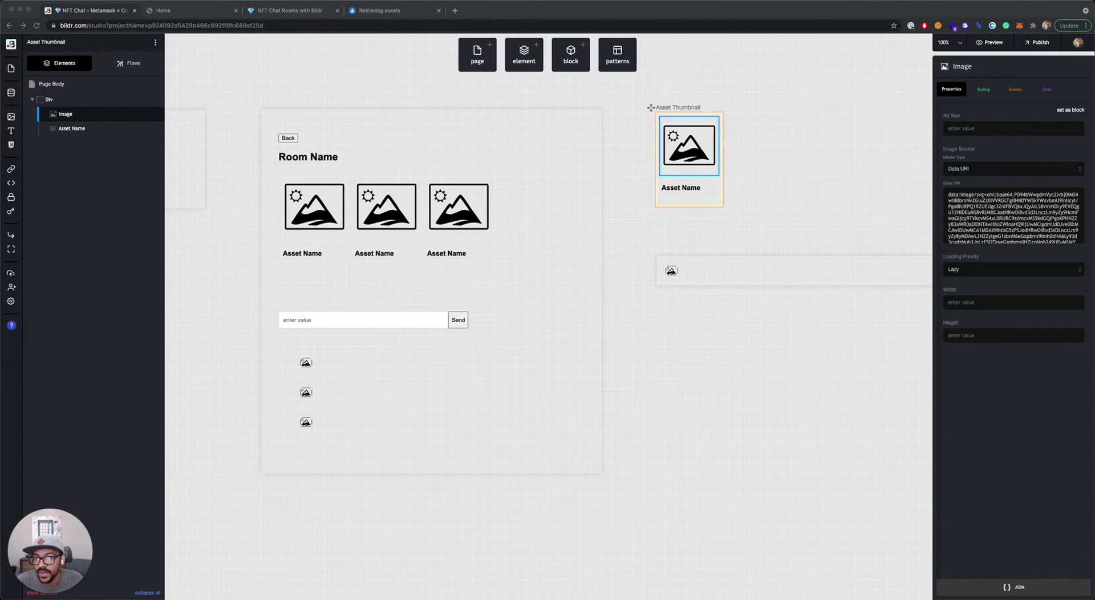
left_click(971, 164)
left_click(971, 166)
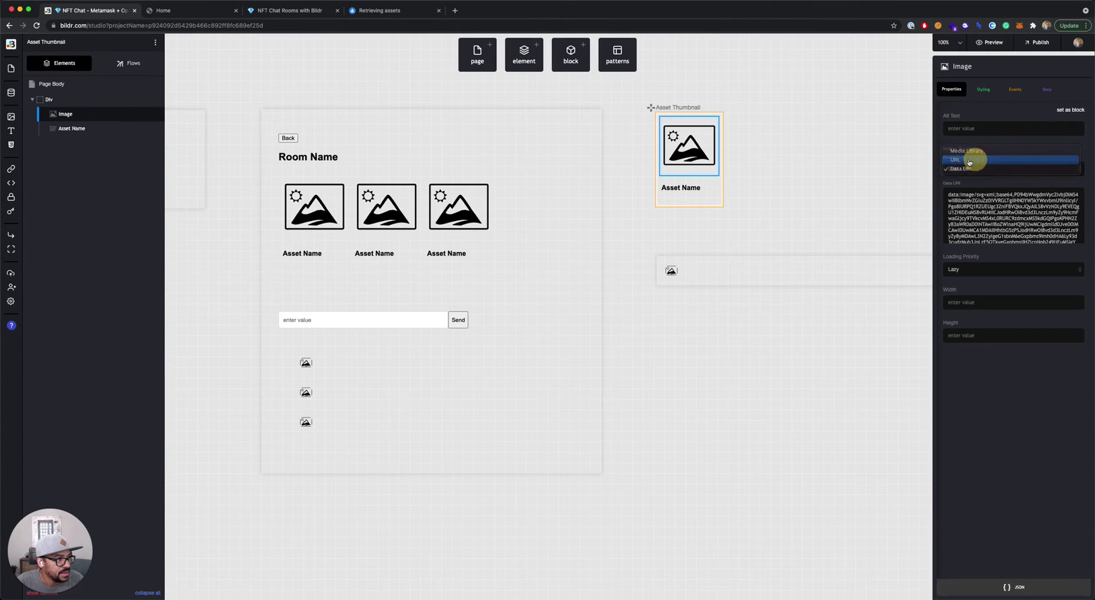
left_click(969, 160)
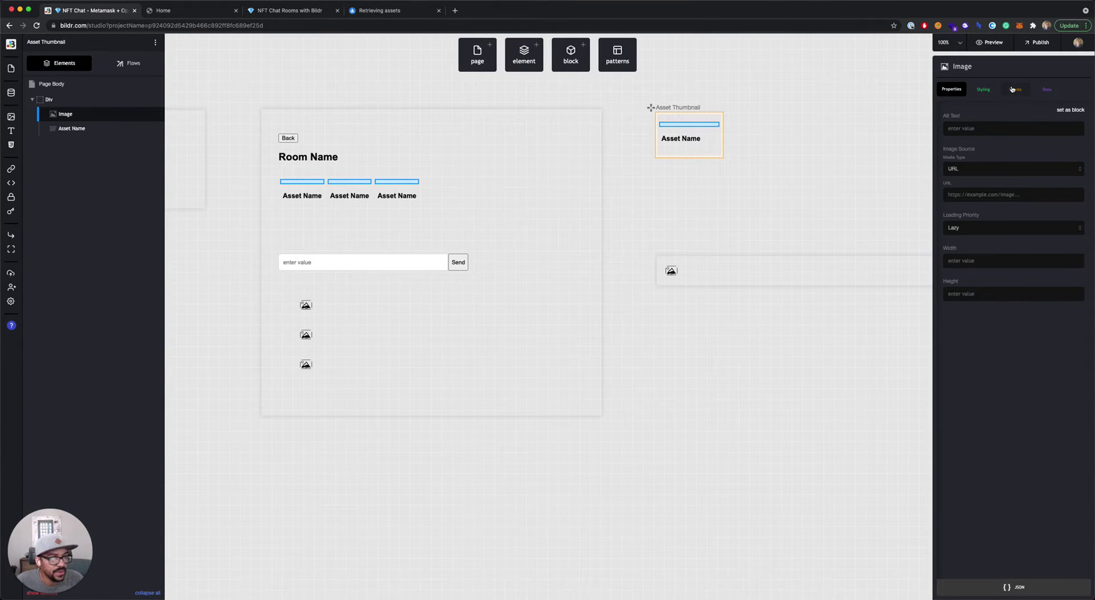
- Bind the Asset Thumbnail image's record value to the variable image_url
left_click(1041, 89)
left_click(970, 146)
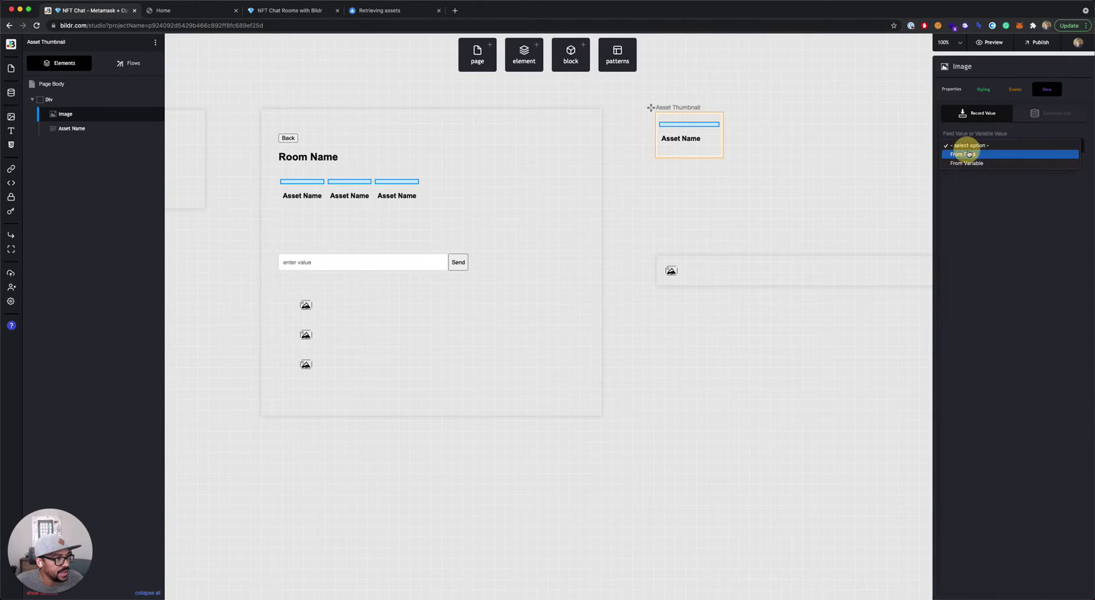
left_click(970, 163)
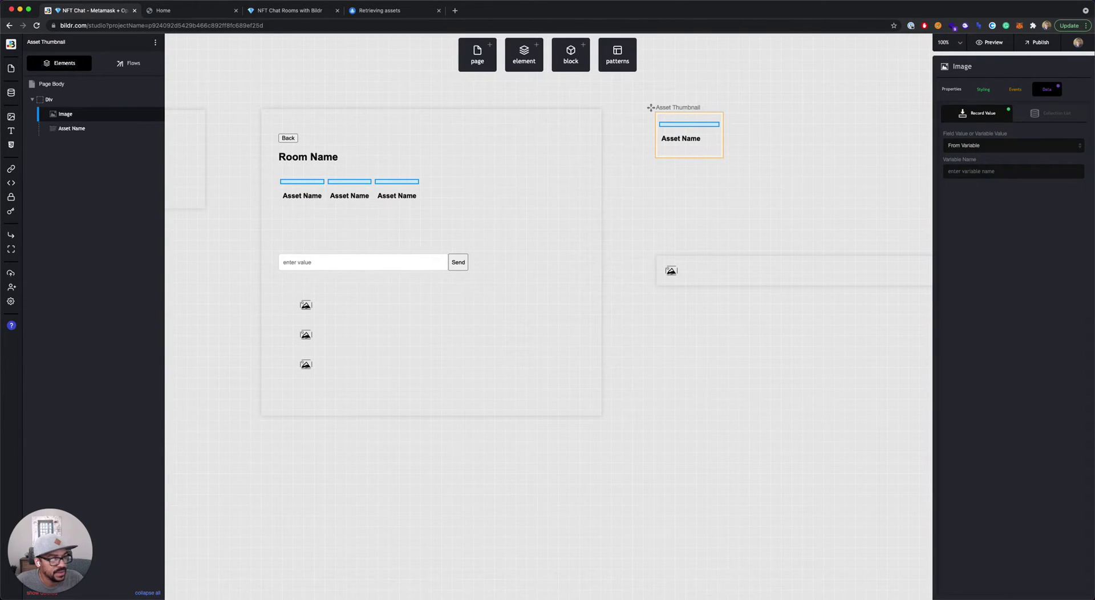
key("super+Tab")
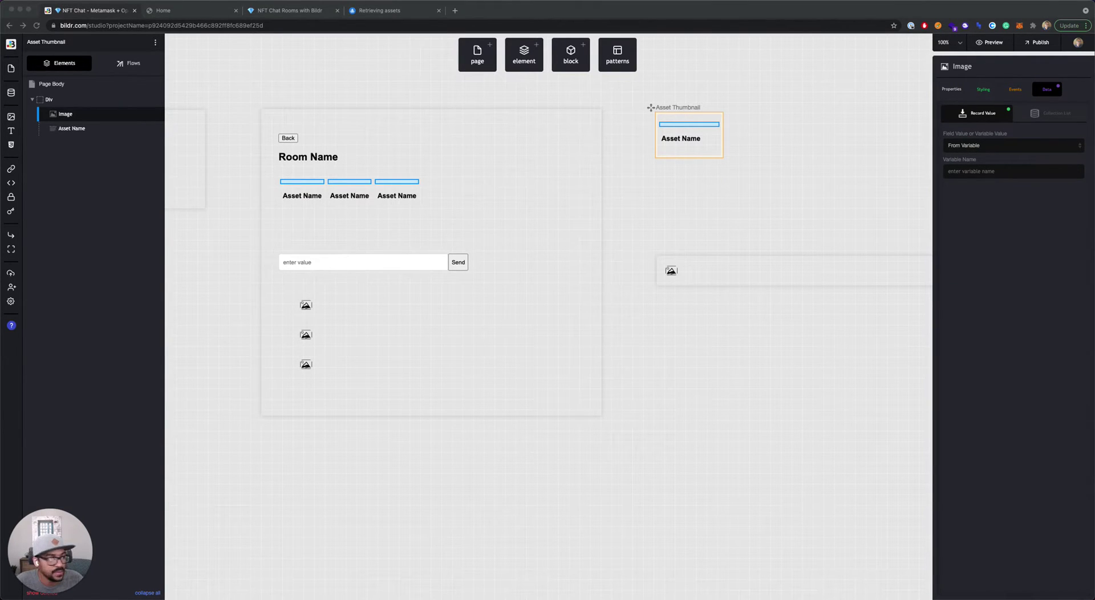
left_click(1020, 171)
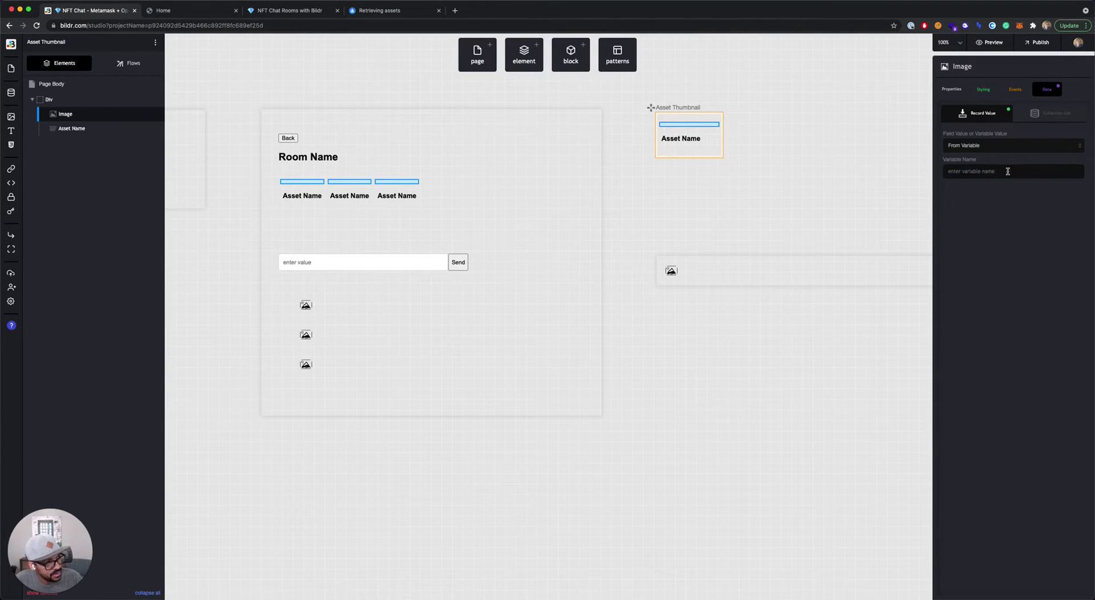
type("image_url")
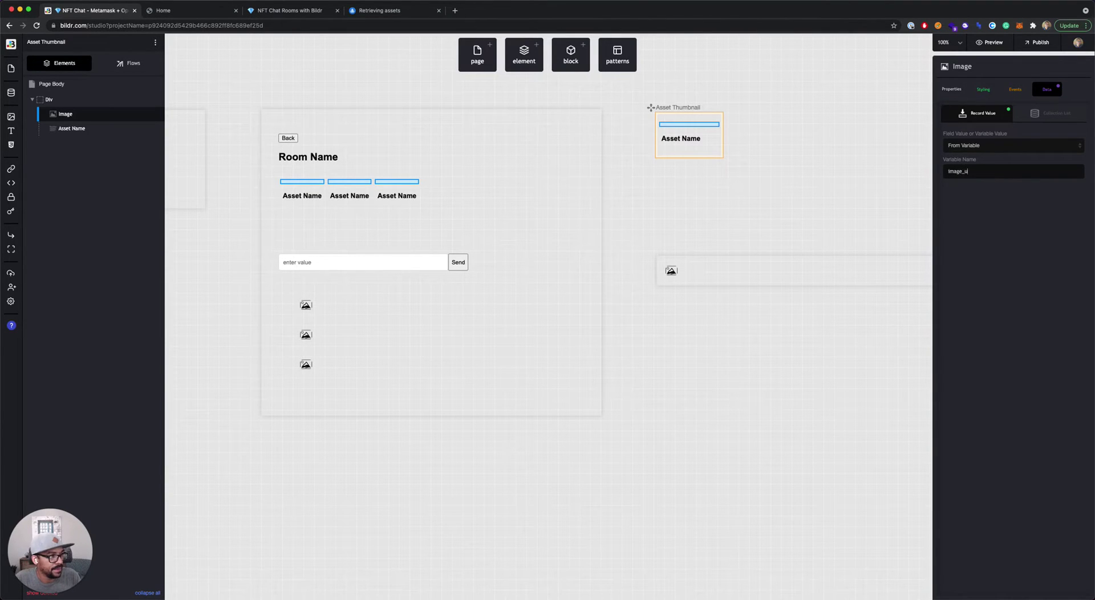
- Bind the Asset Name text's record value to the variable name
left_click(707, 139)
left_click(984, 147)
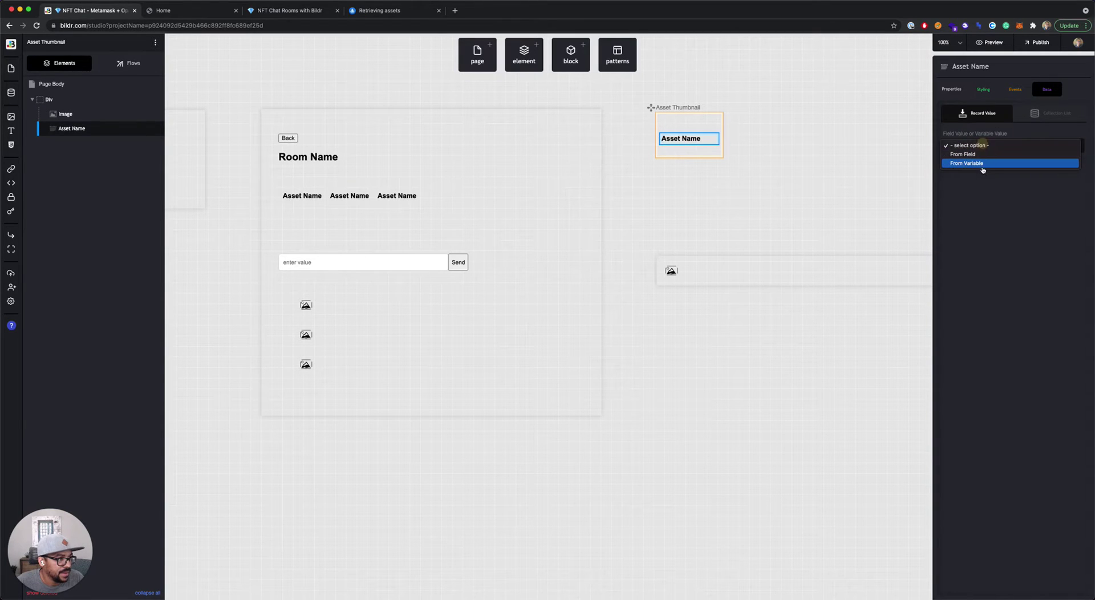
left_click(979, 165)
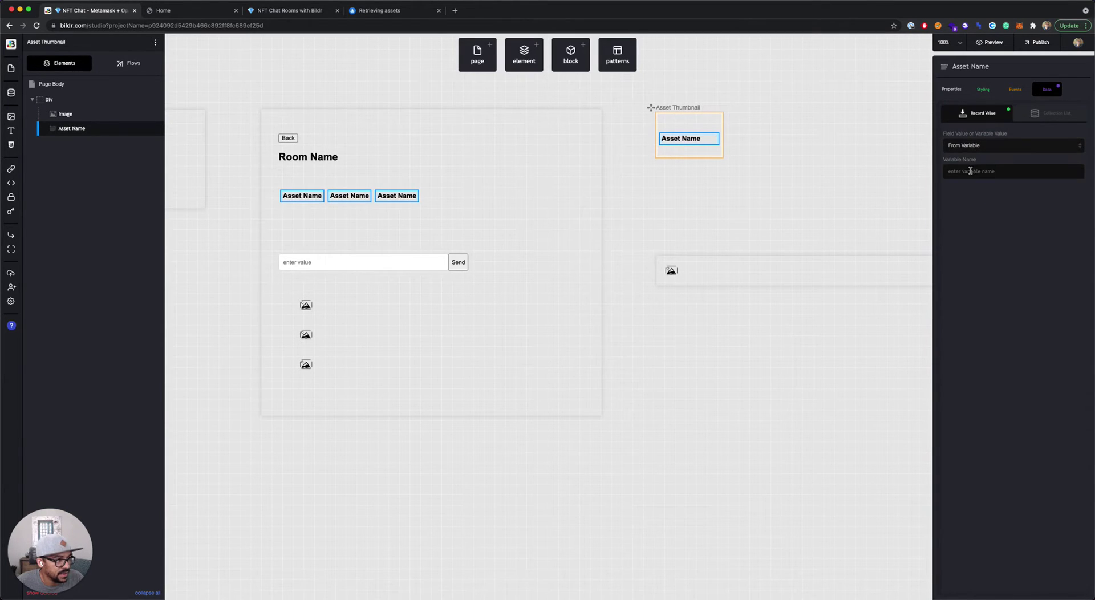
left_click(971, 171)
type("name")
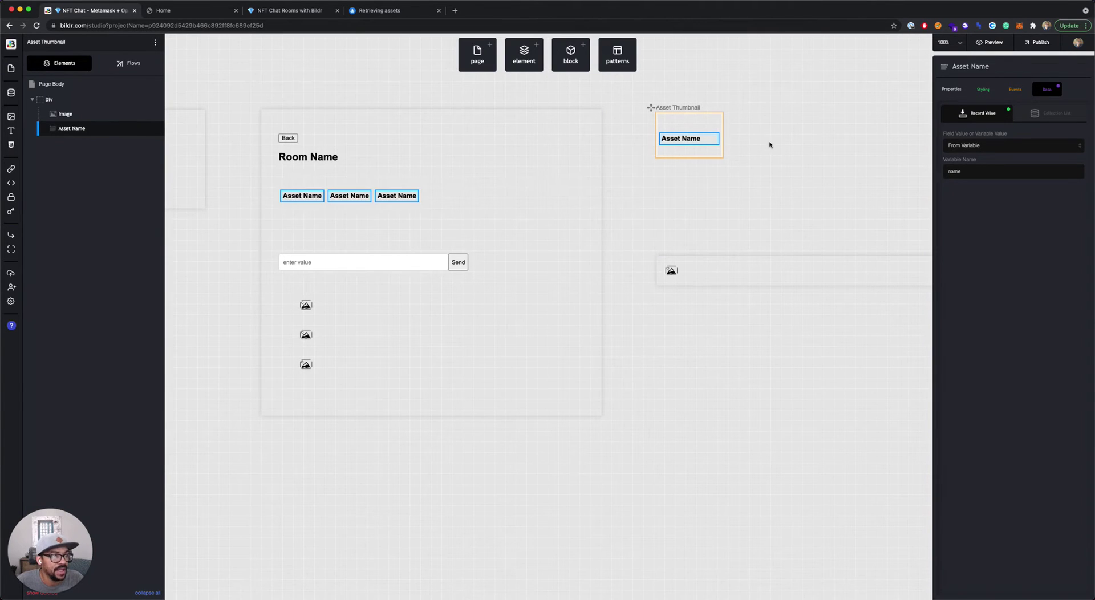
- Review the Asset Thumbnail page's flows and the API call and Grid List actions in Room Detail's Page Load flow
left_click(129, 62)
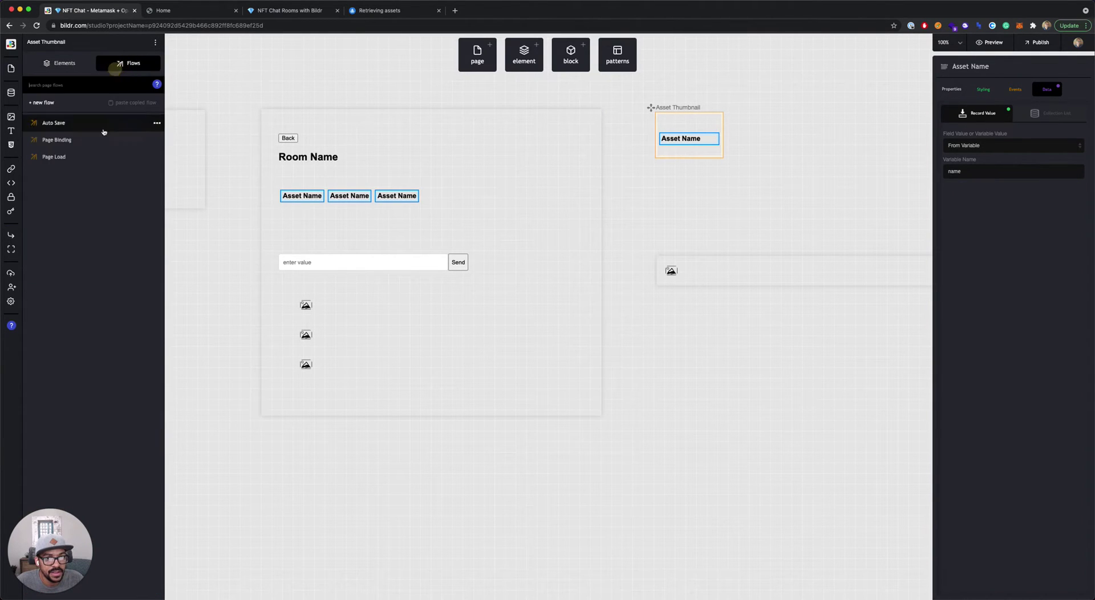
left_click(56, 157)
left_click(847, 128)
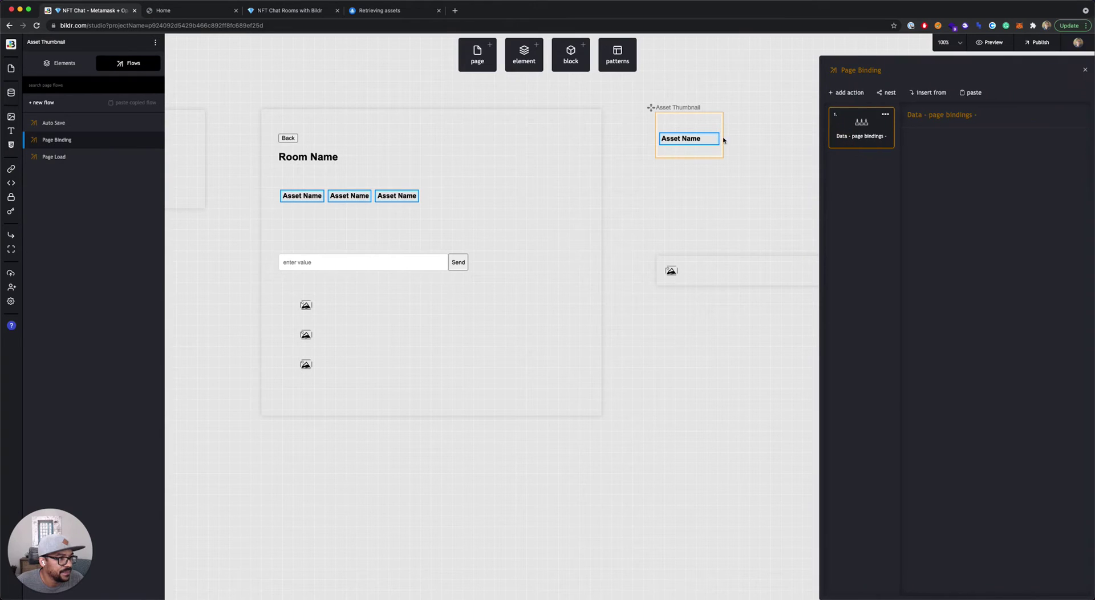
left_click(542, 183)
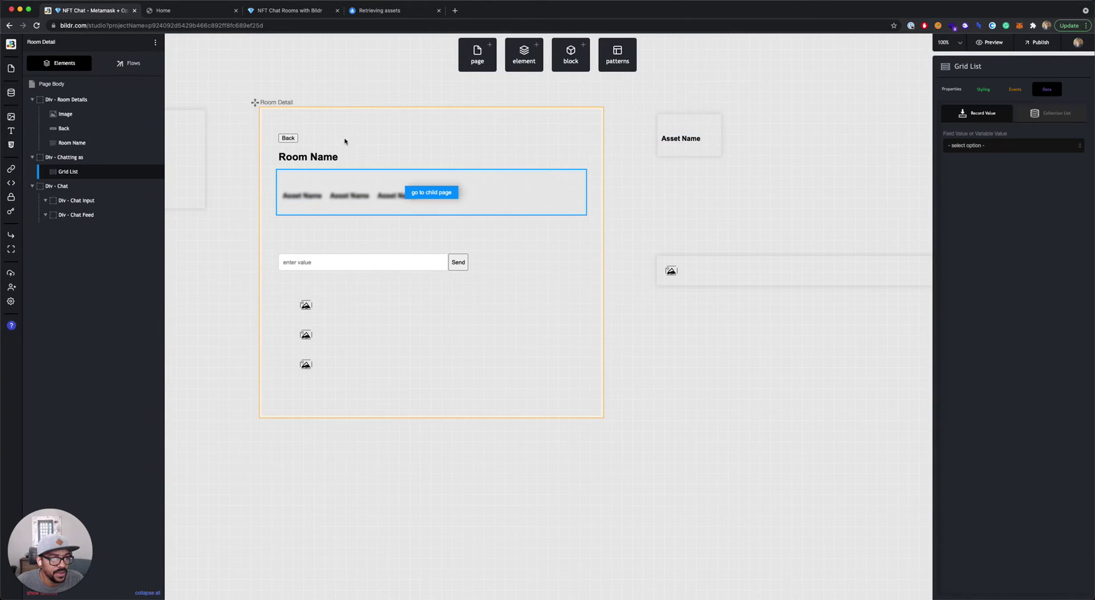
left_click(129, 63)
left_click(54, 156)
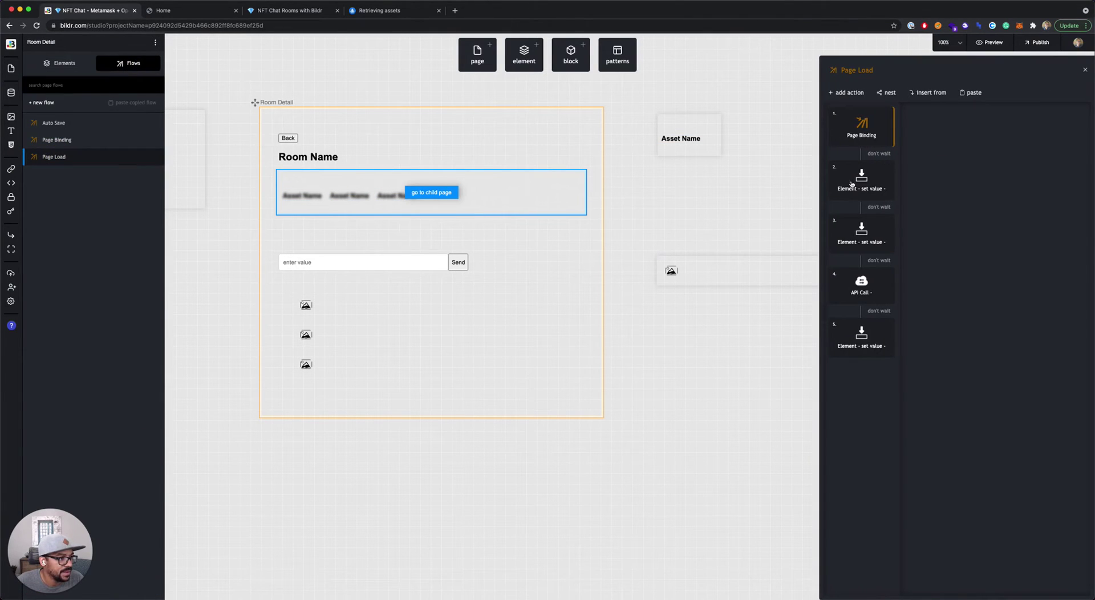
left_click(860, 280)
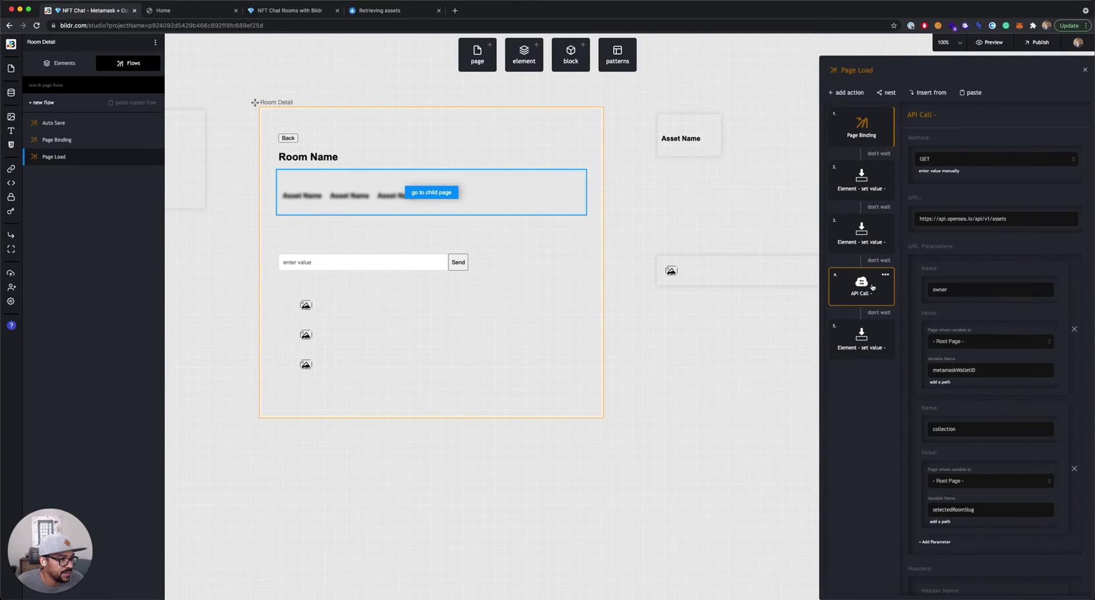
left_click(864, 331)
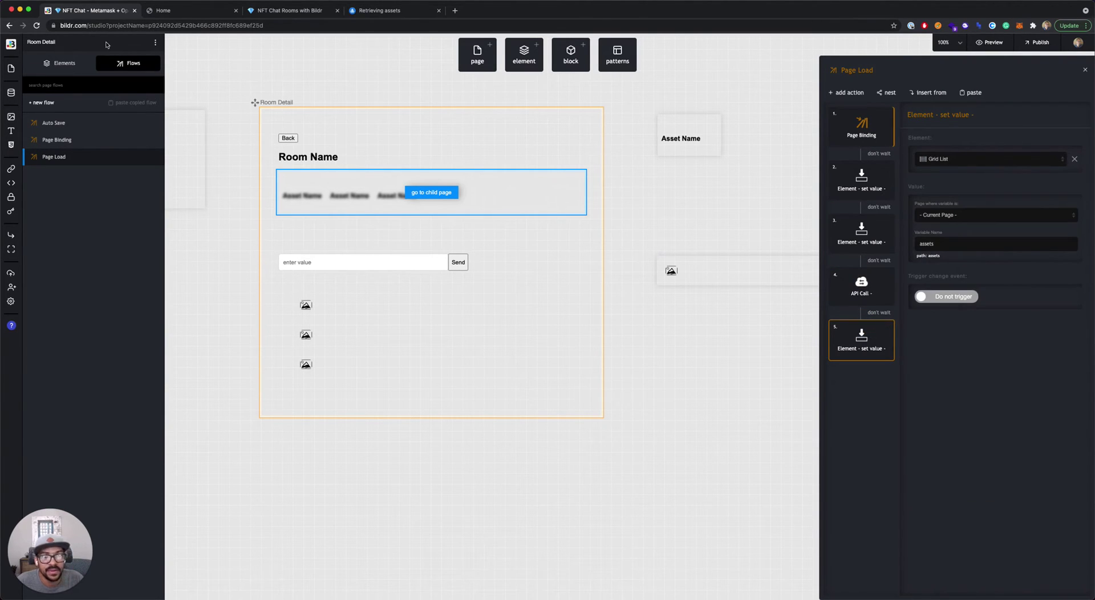
- Switch to the running chat app, reload it, connect to Metamask and open the GalacticApes room to check its asset thumbnails
left_click(202, 11)
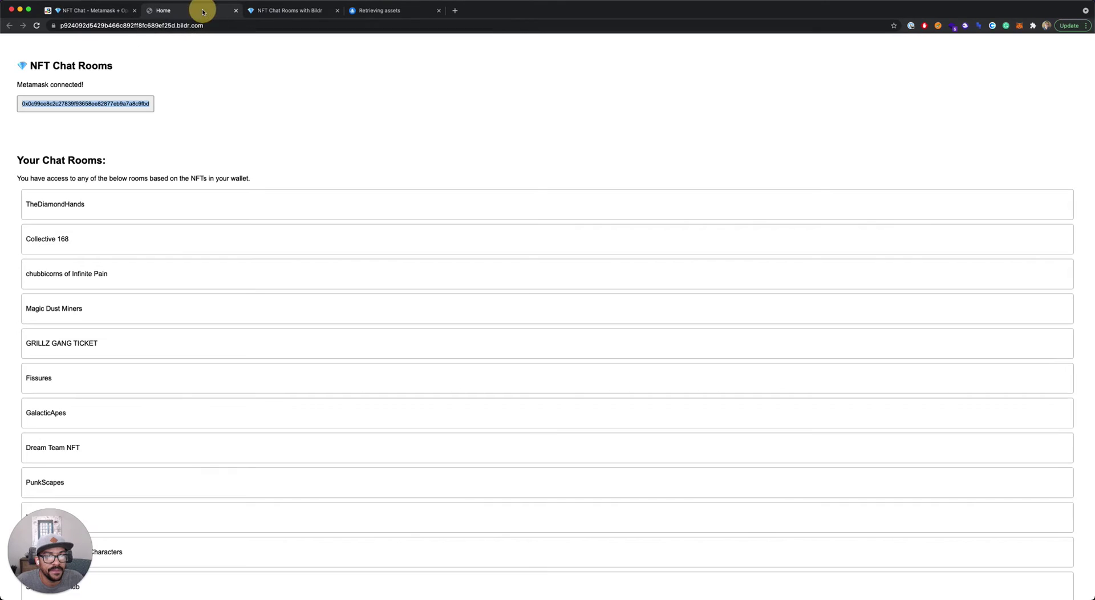
left_click(236, 72)
key("super+r")
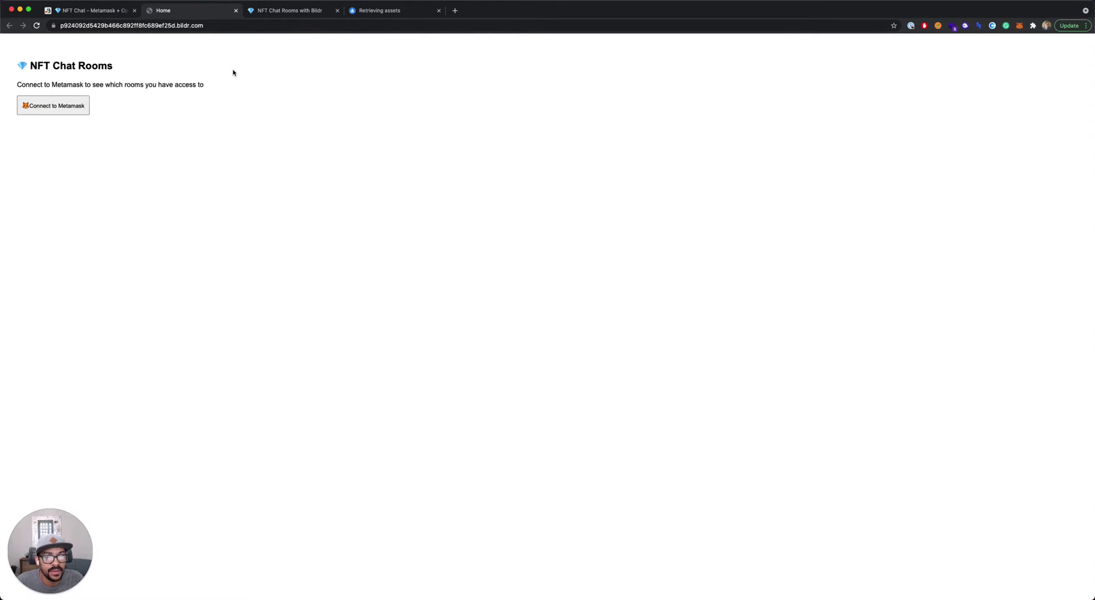
left_click(66, 107)
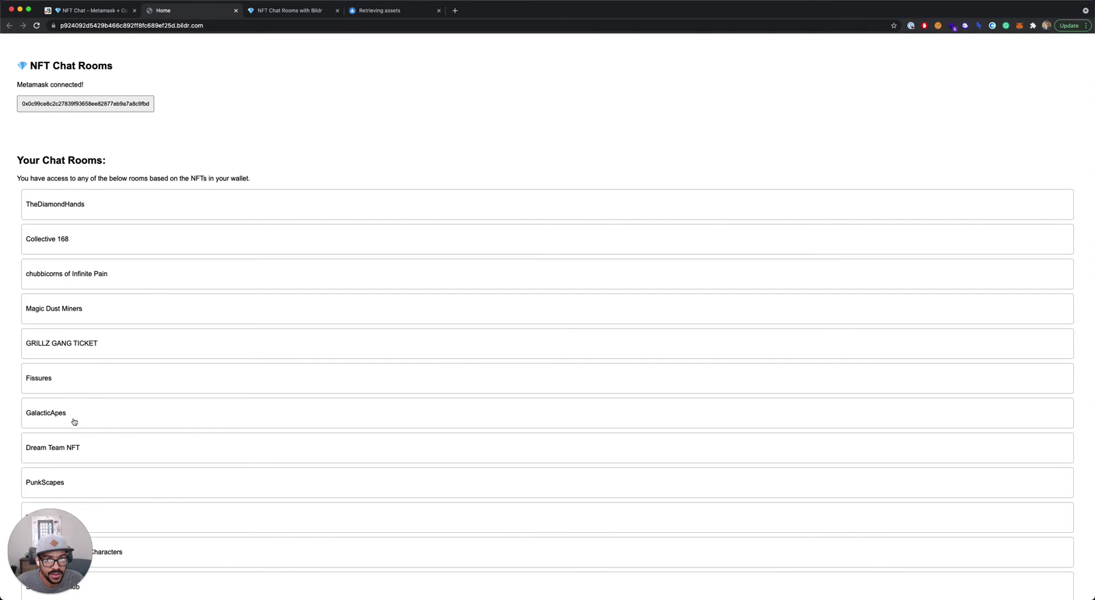
scroll(66, 372, "down", 2)
left_click(66, 384)
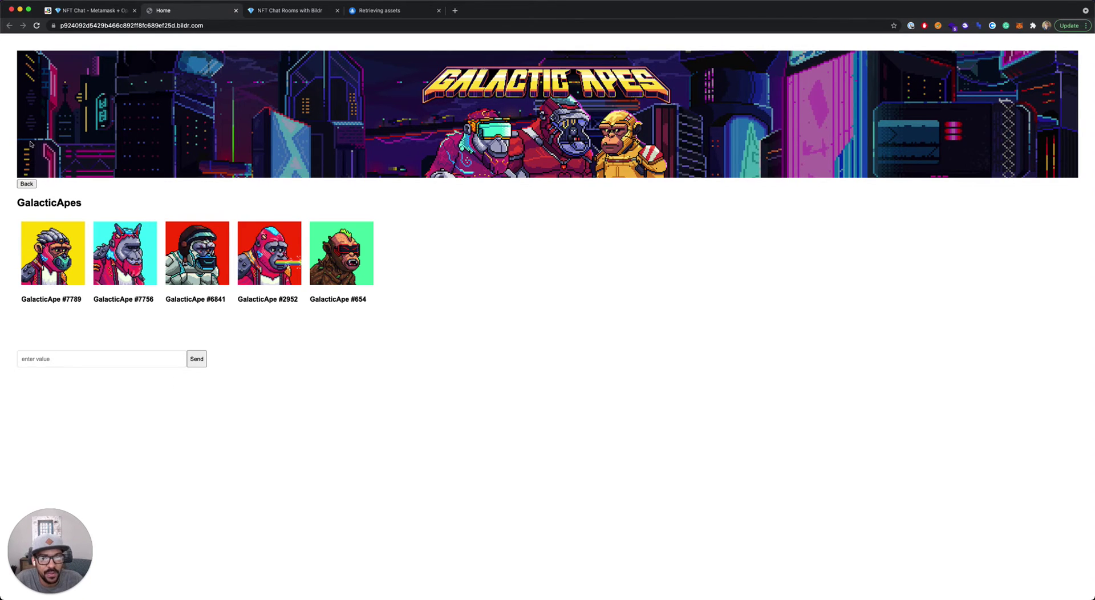
left_click(27, 184)
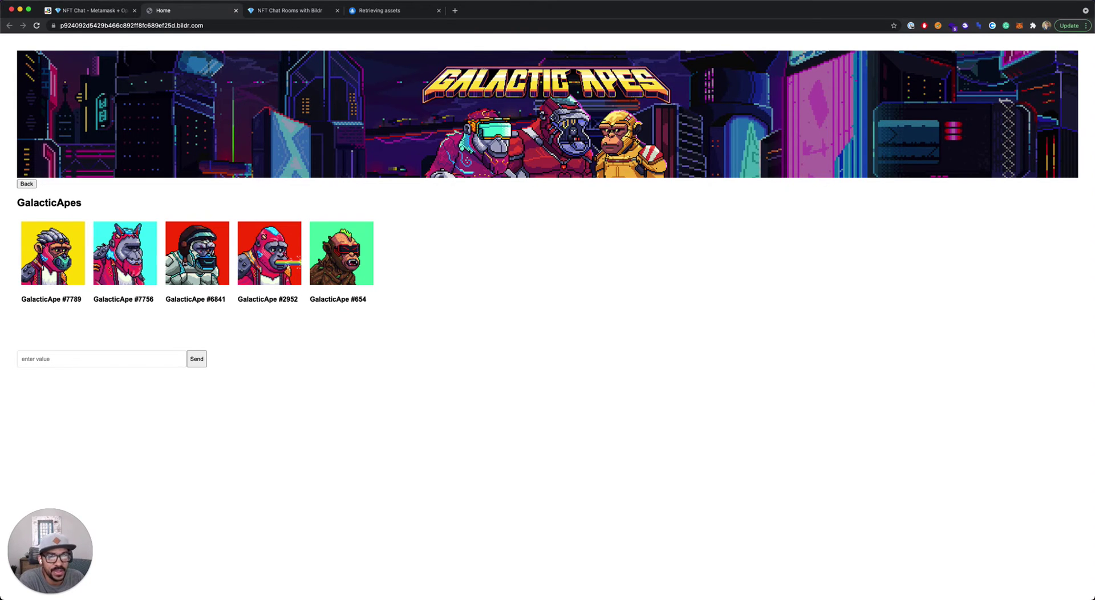
left_click(102, 359)
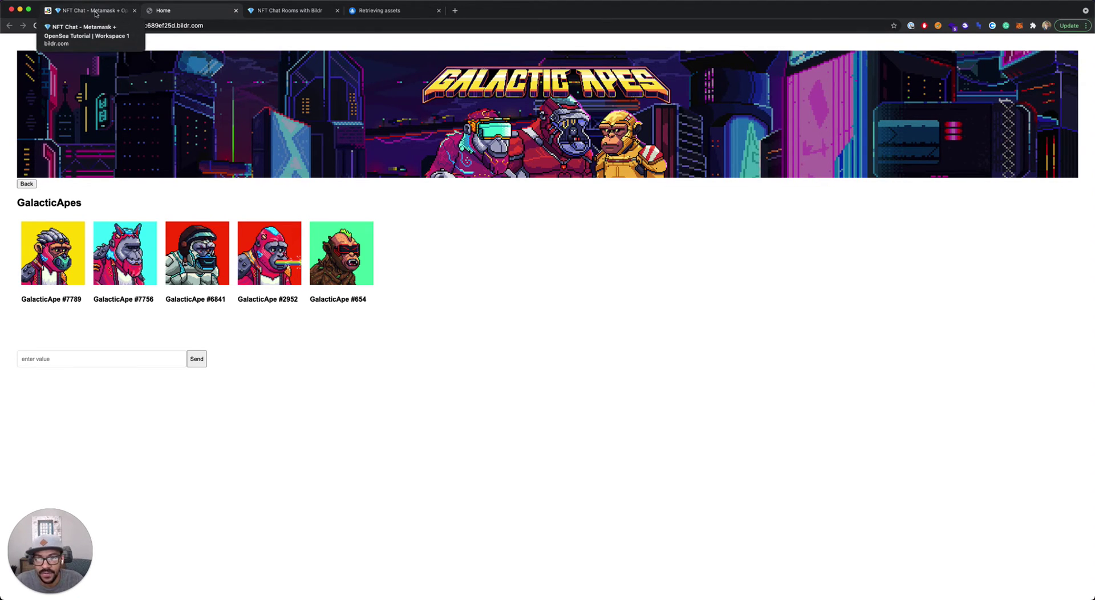
- Switch back to Bildr and move the Back button above the Image inside Div - Room Details
left_click(95, 11)
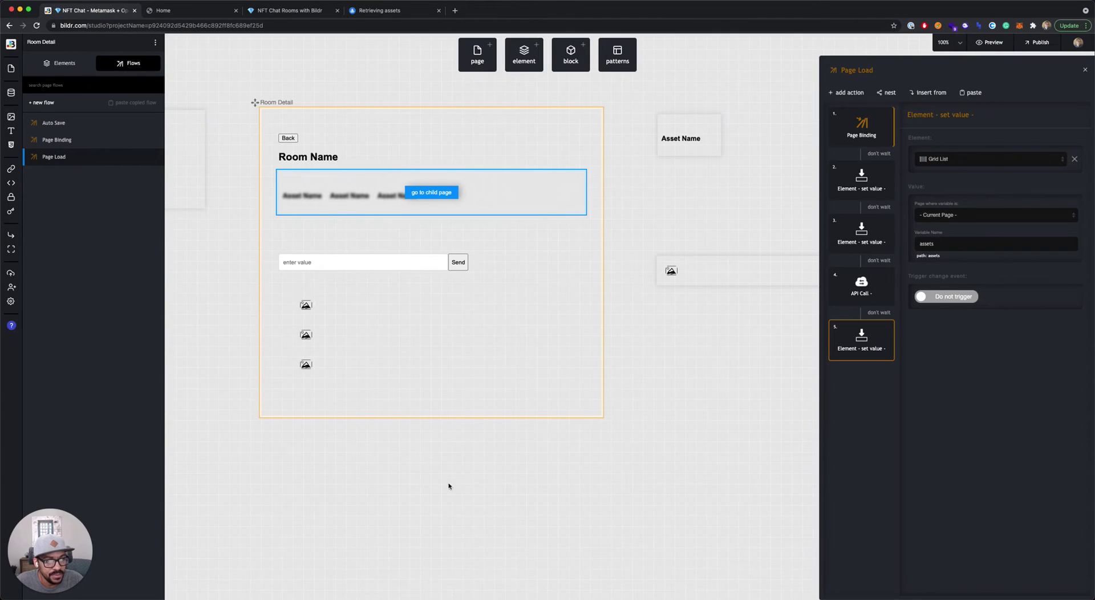
left_click(289, 138)
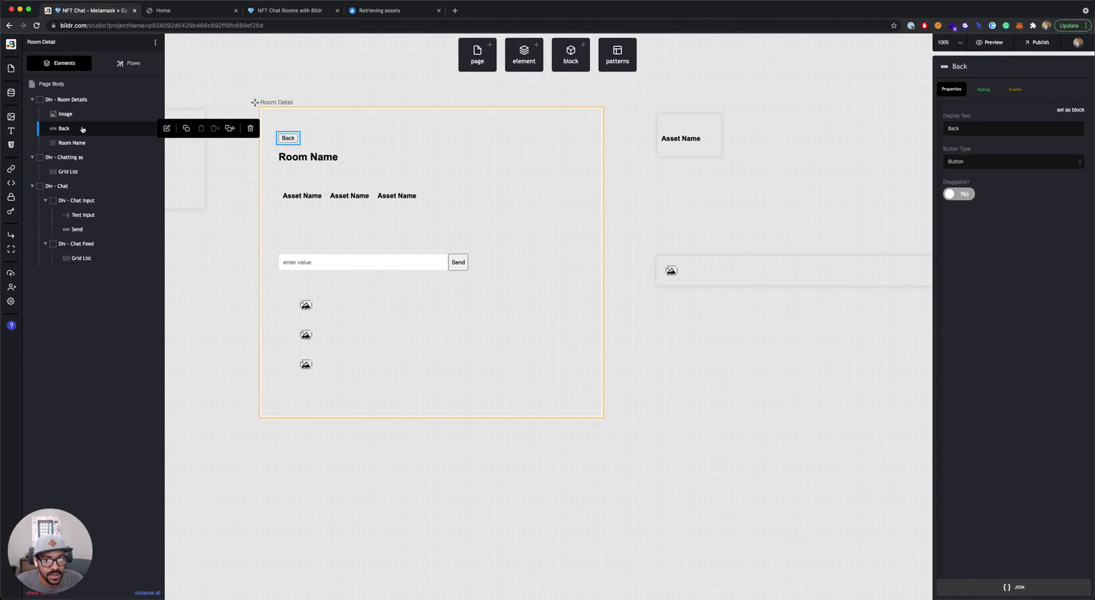
left_click_drag(81, 127, 75, 114)
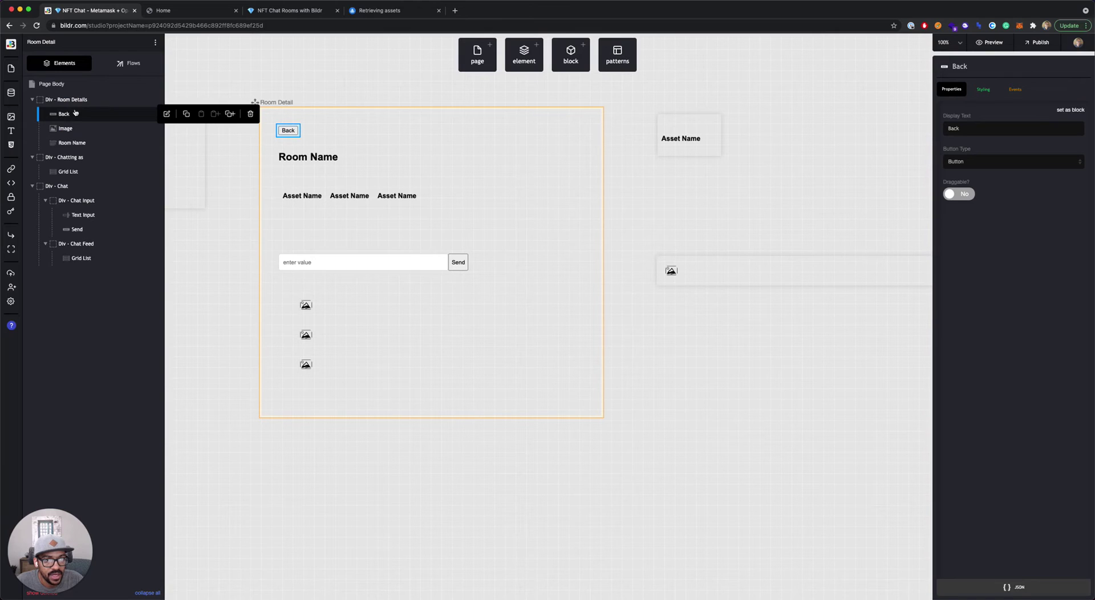
- Hide Div - Chat Input by setting its inline layout display to none
left_click(74, 188)
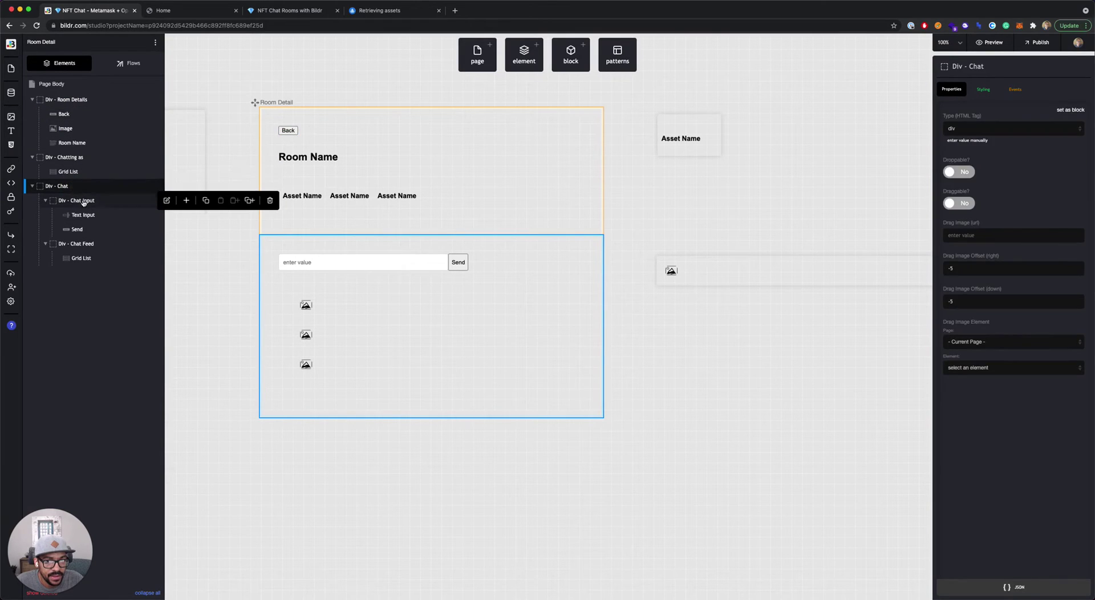
left_click(78, 200)
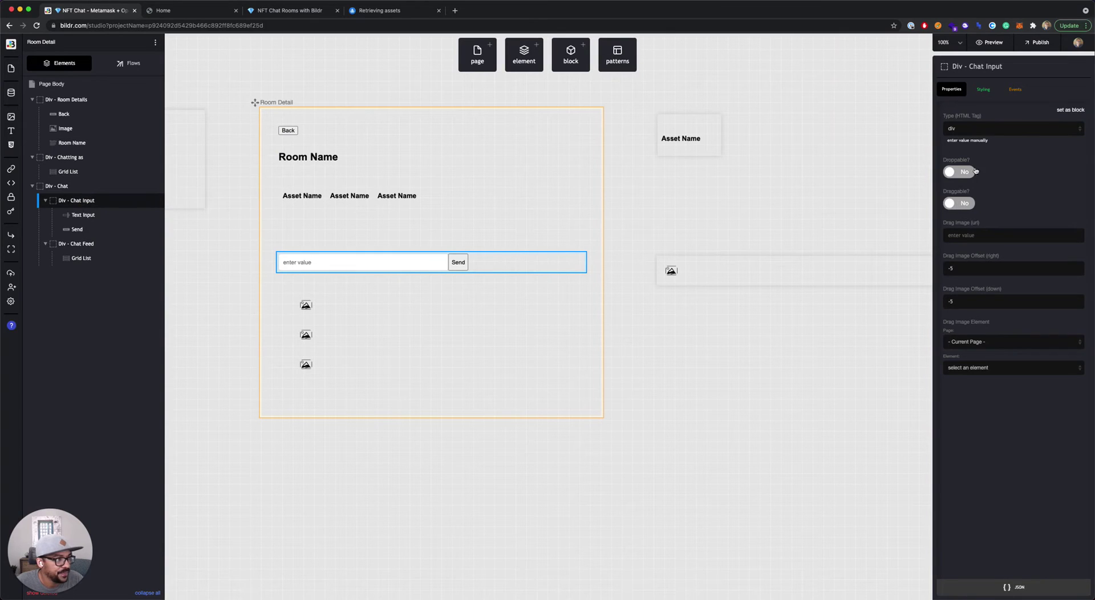
left_click(984, 90)
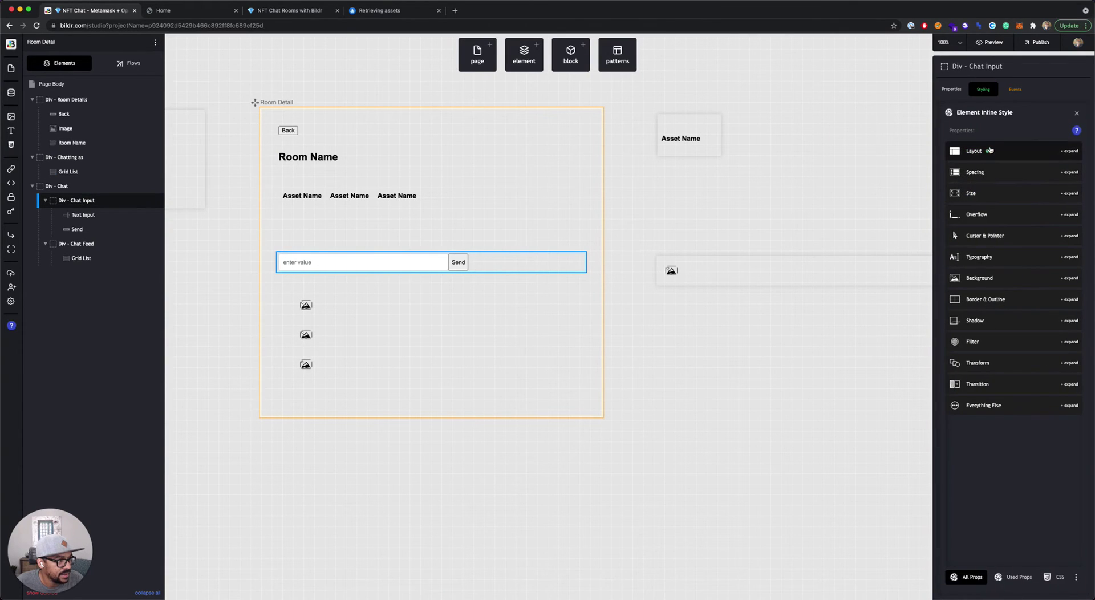
left_click(1015, 152)
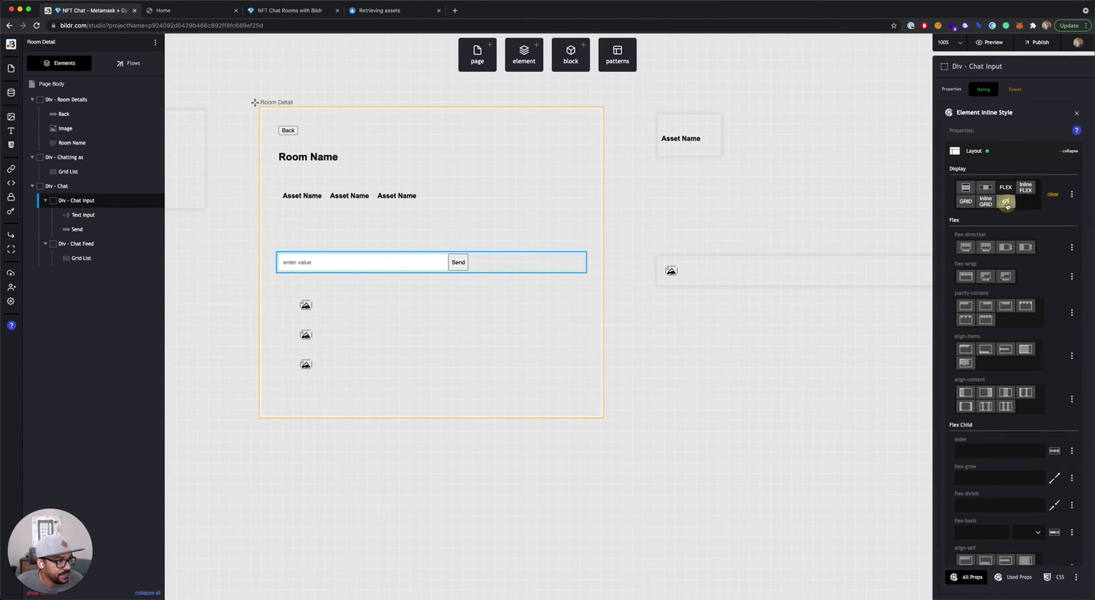
left_click(1011, 203)
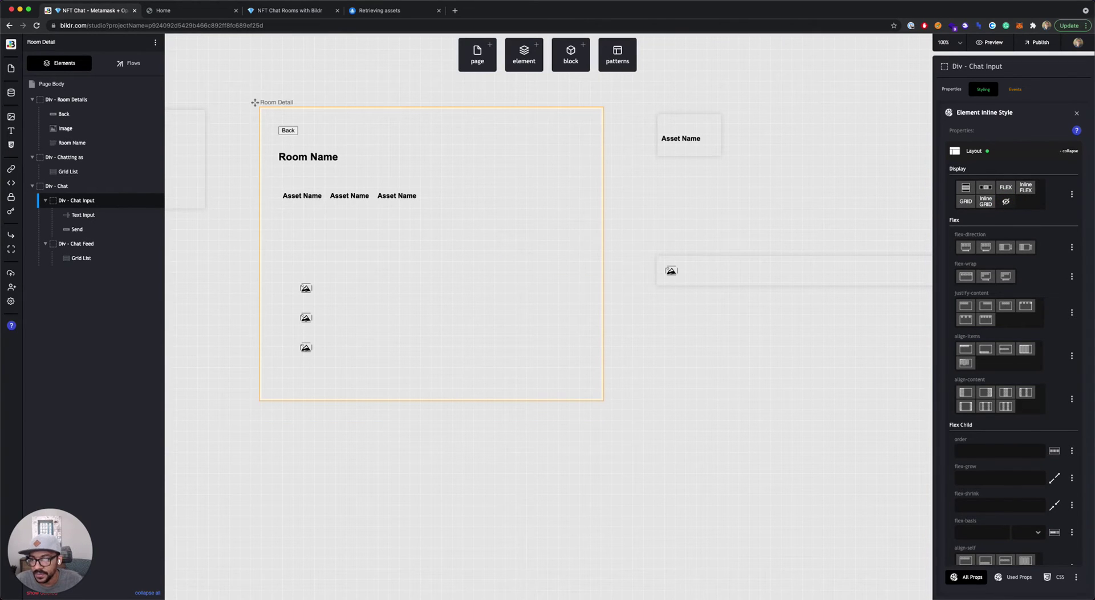
- Create a new click event flow named Set Selected Asset on the Asset Thumbnail page's Div
left_click(653, 133)
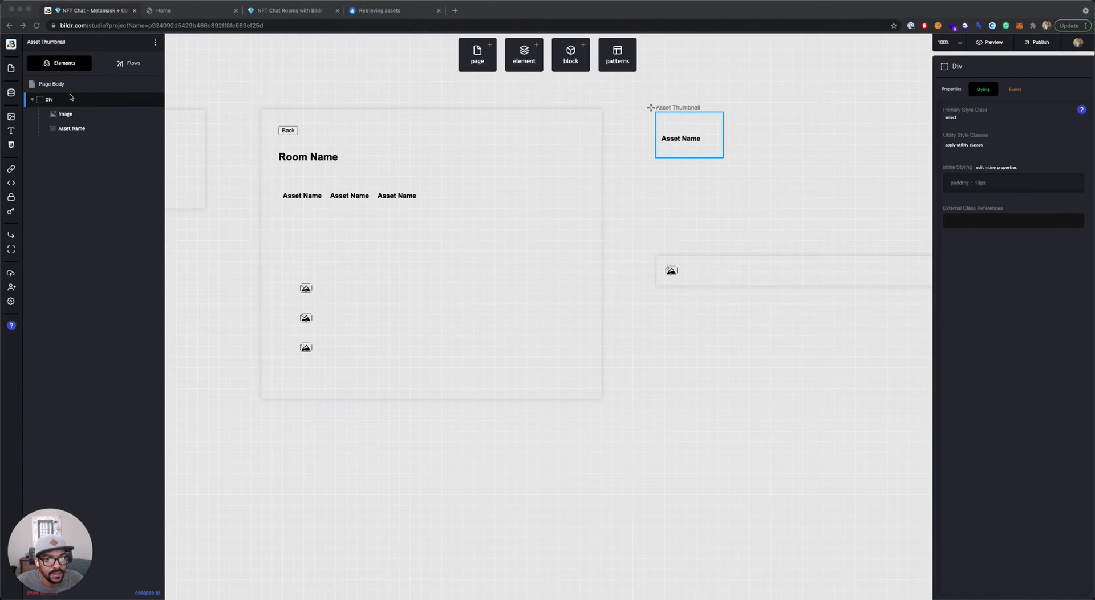
left_click(1015, 89)
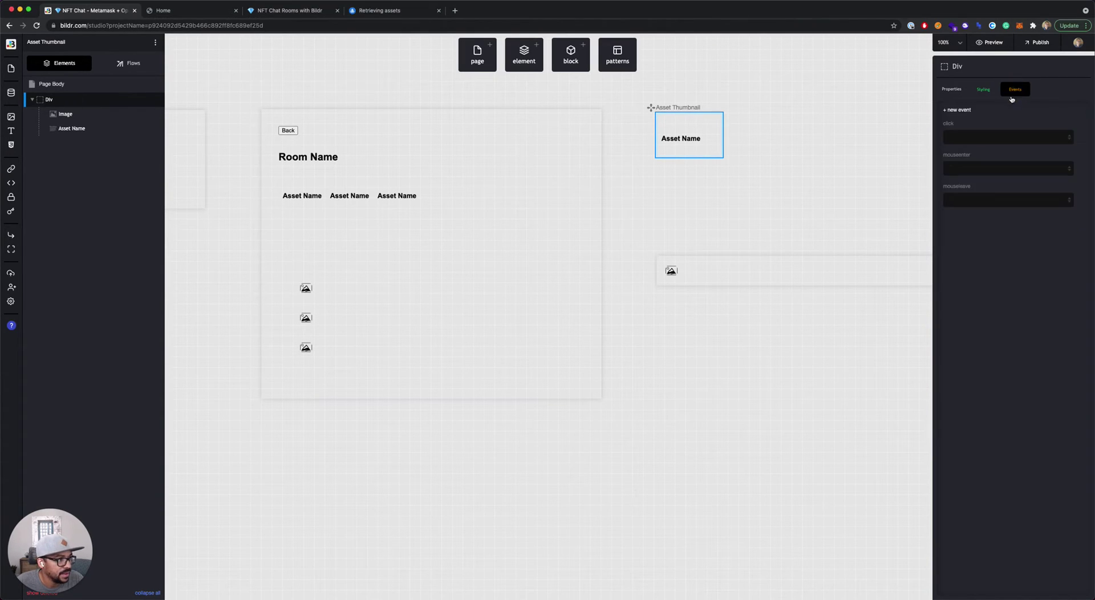
left_click(973, 138)
left_click(971, 147)
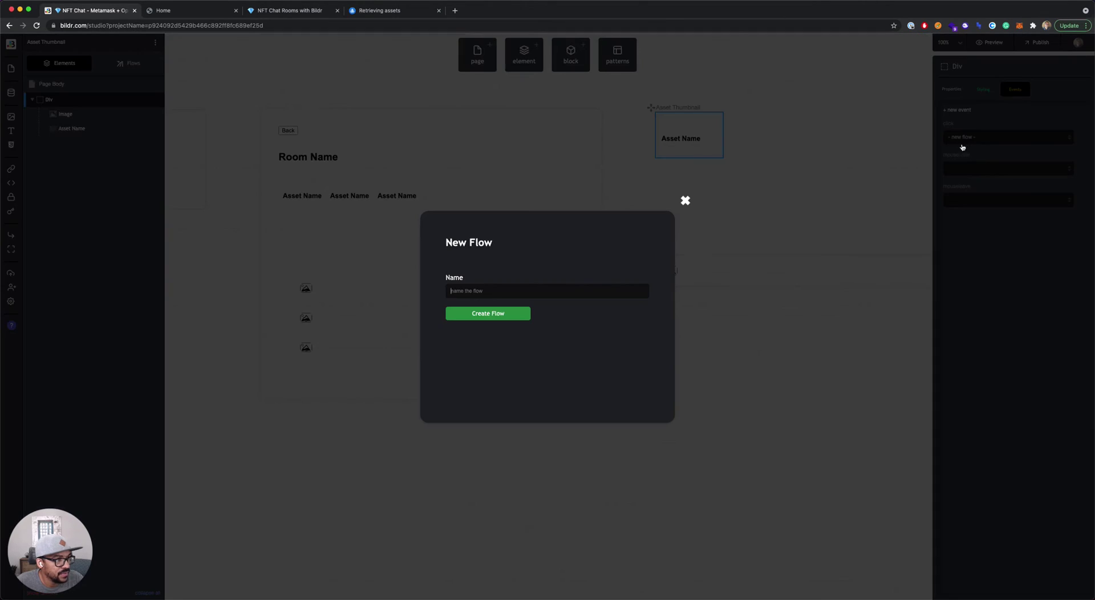
type("Set")
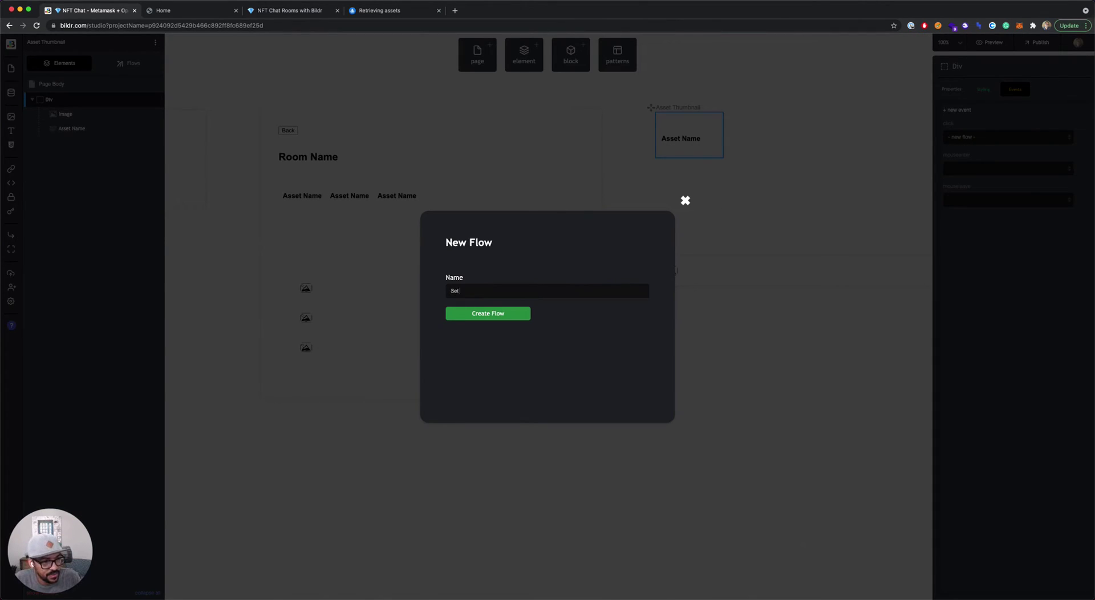
type(" Selected Asset")
key("Return")
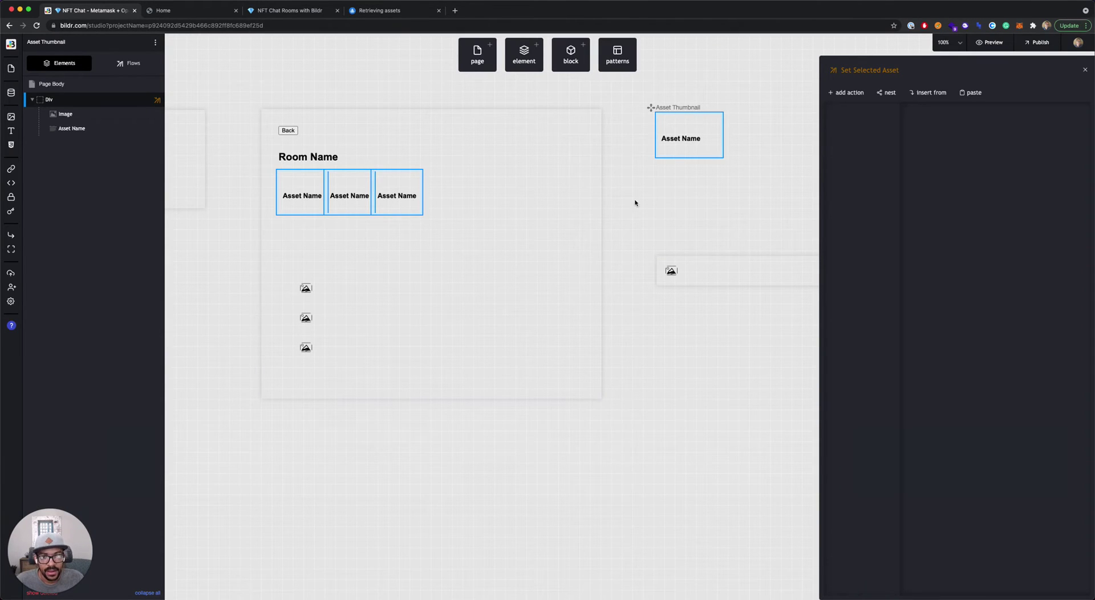
- Add a Set variable action to the Set Selected Asset flow
left_click(843, 93)
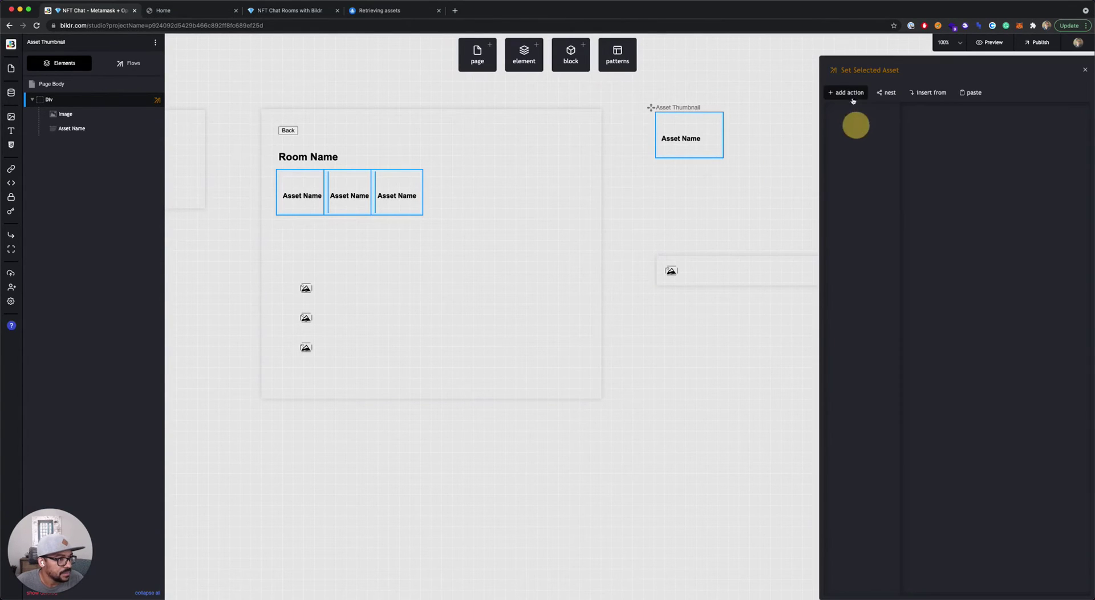
left_click(846, 91)
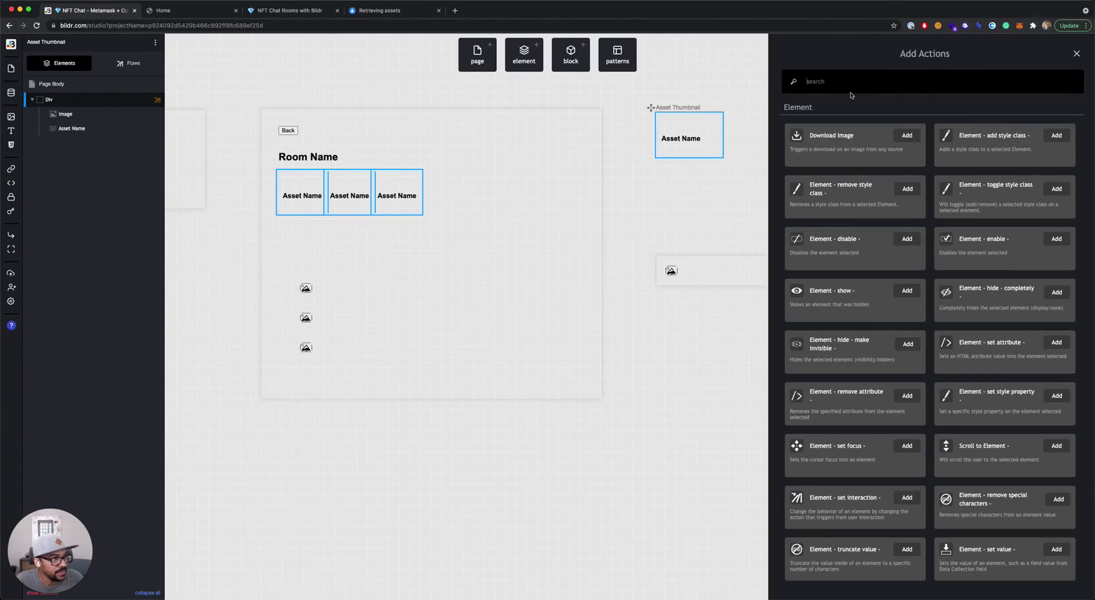
type("set")
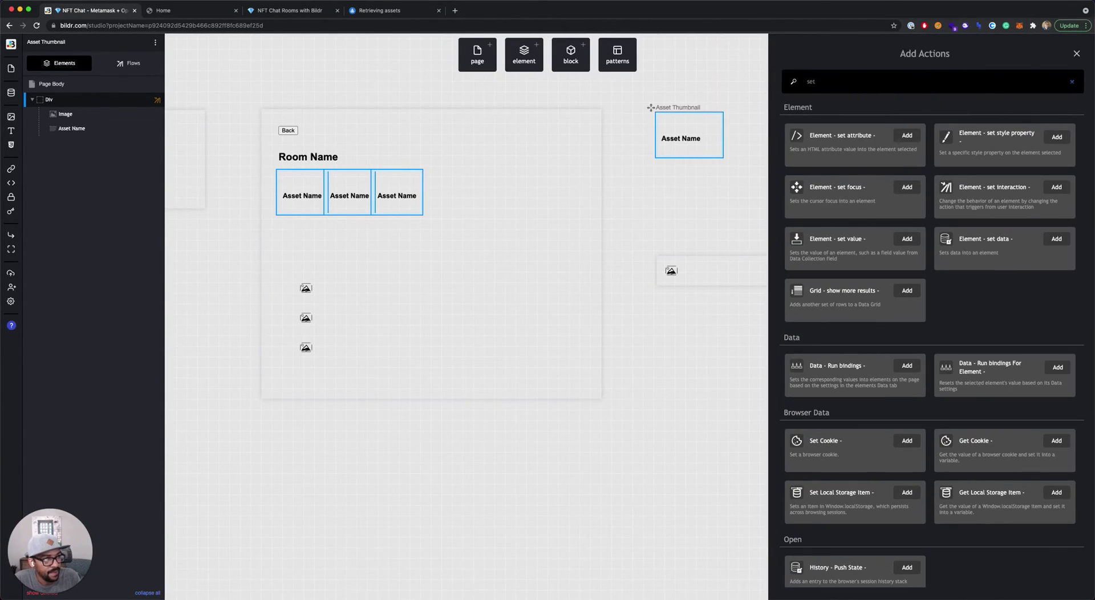
type(" var")
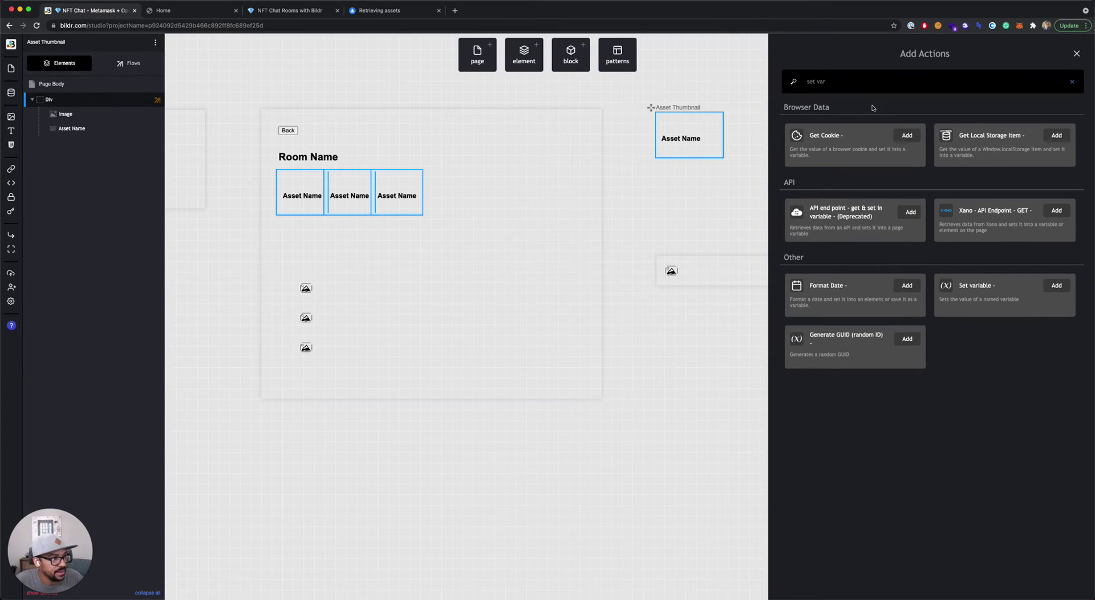
left_click(976, 296)
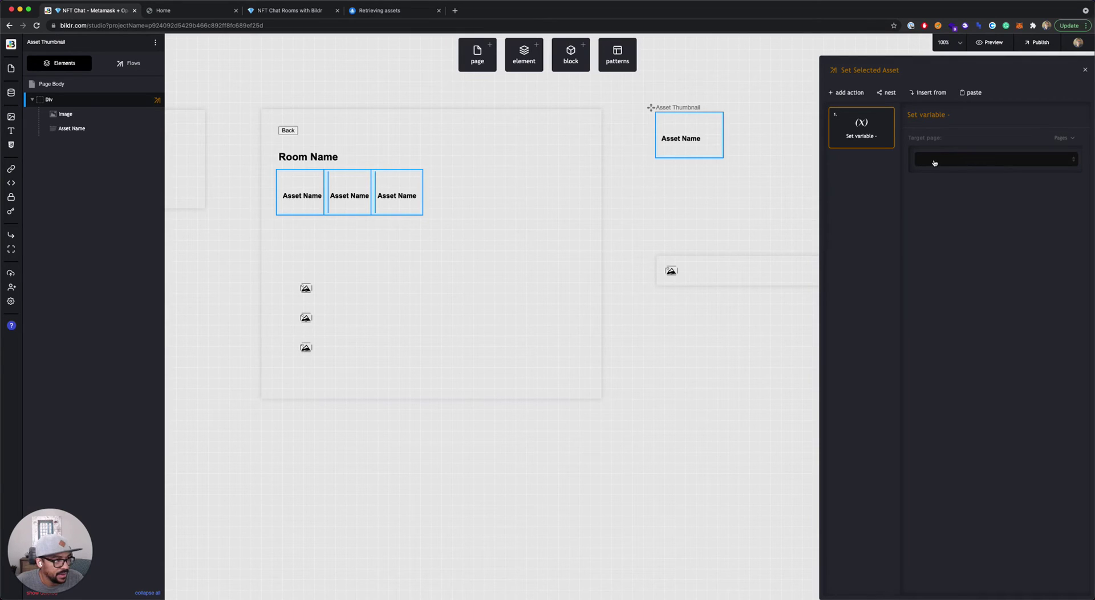
- Target the action at the Root Page and name its variable assetID
left_click(935, 163)
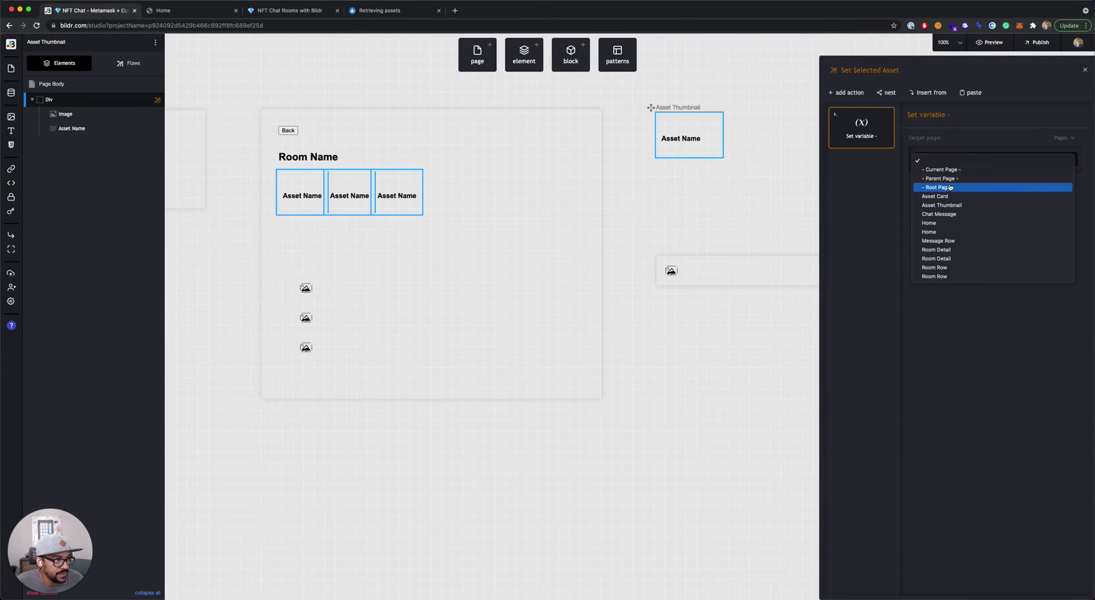
left_click(950, 187)
left_click(942, 203)
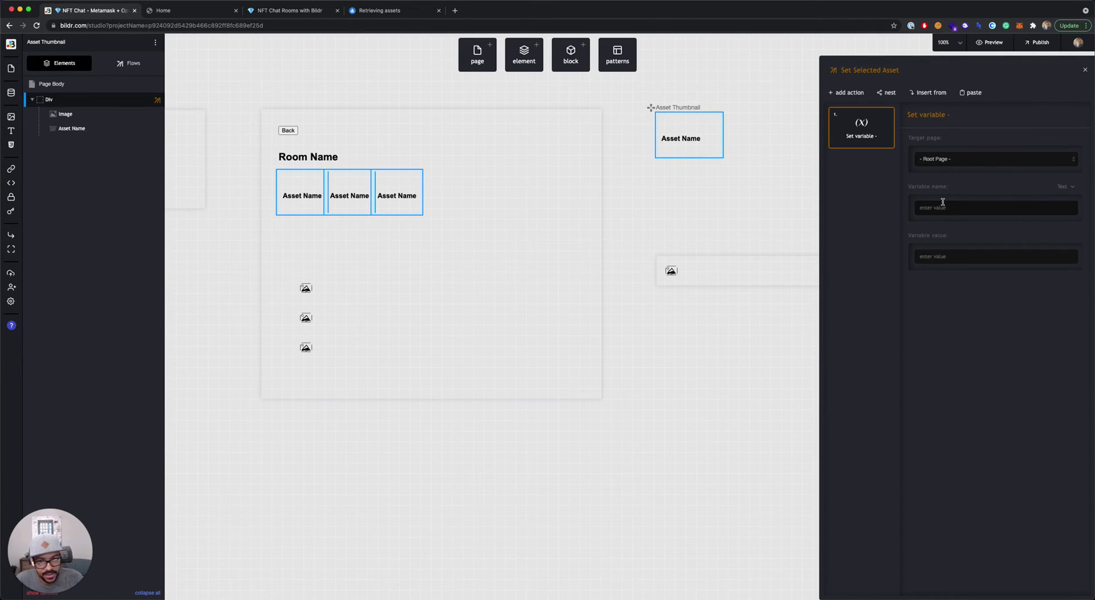
type("assetID")
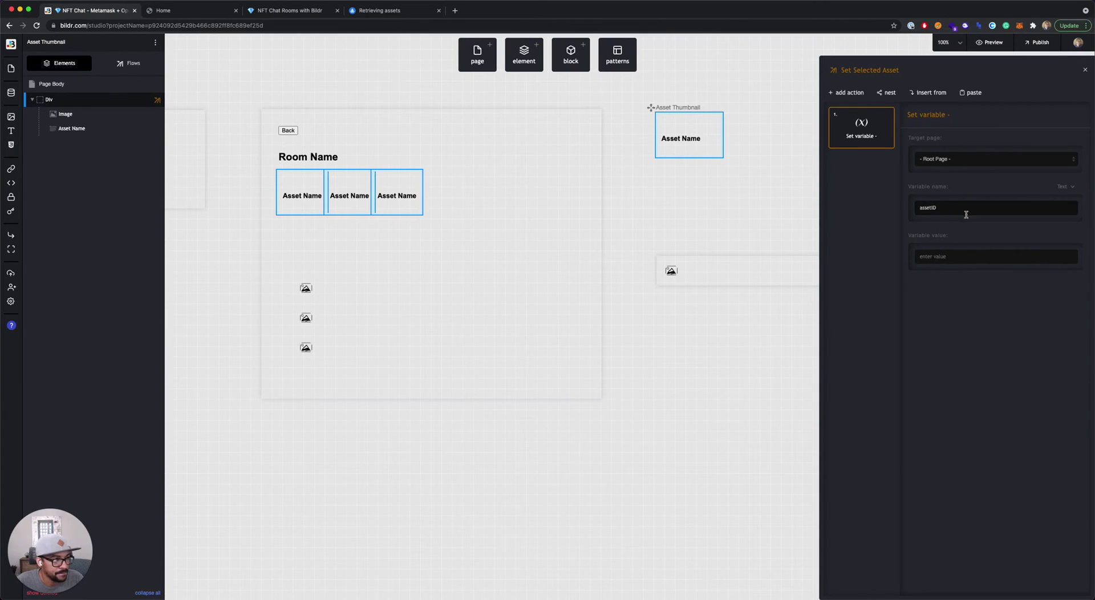
- Source the assetID value from the variable id on the Current Page
left_click(1063, 236)
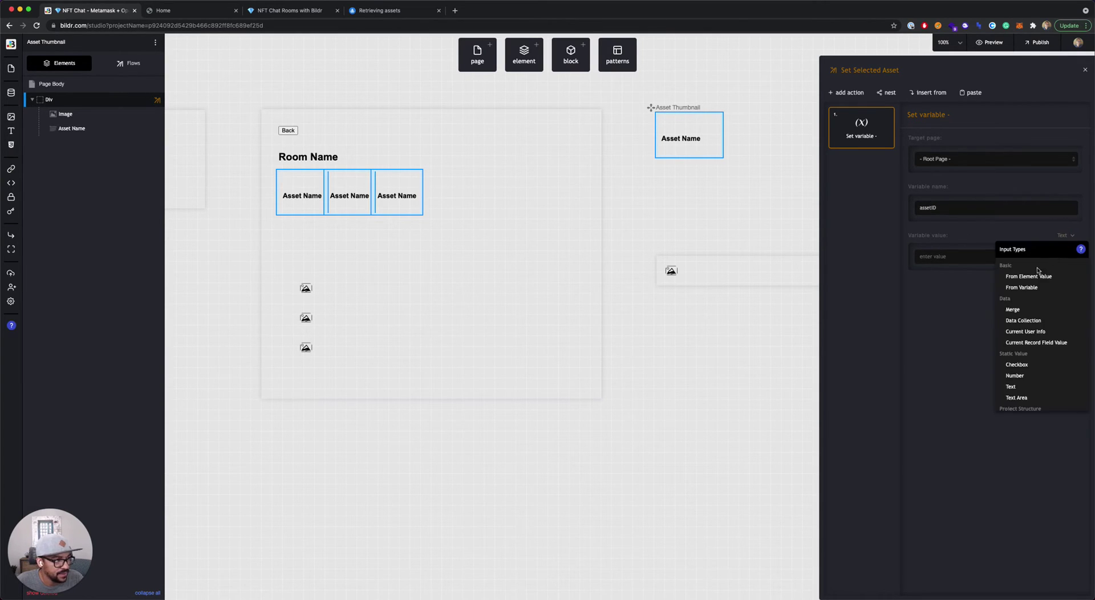
left_click(1031, 288)
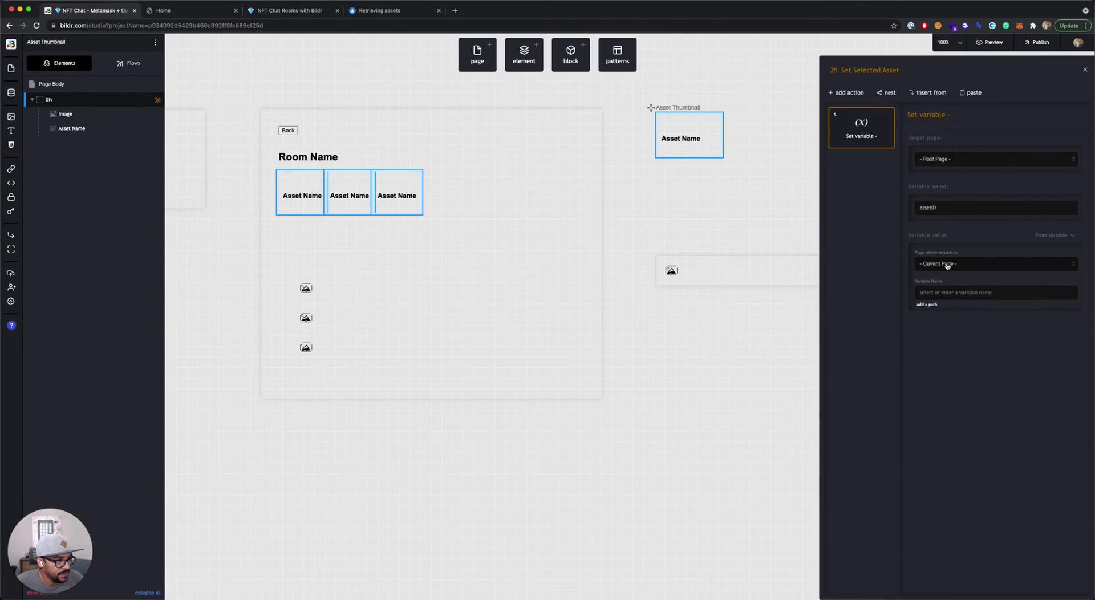
left_click(945, 292)
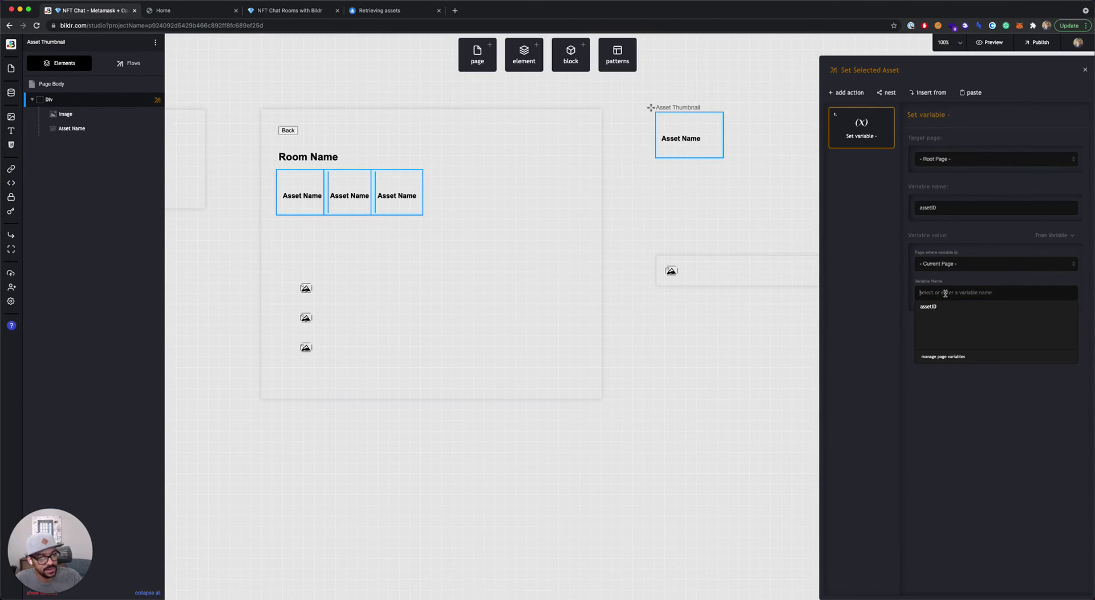
type("Id")
key("Return")
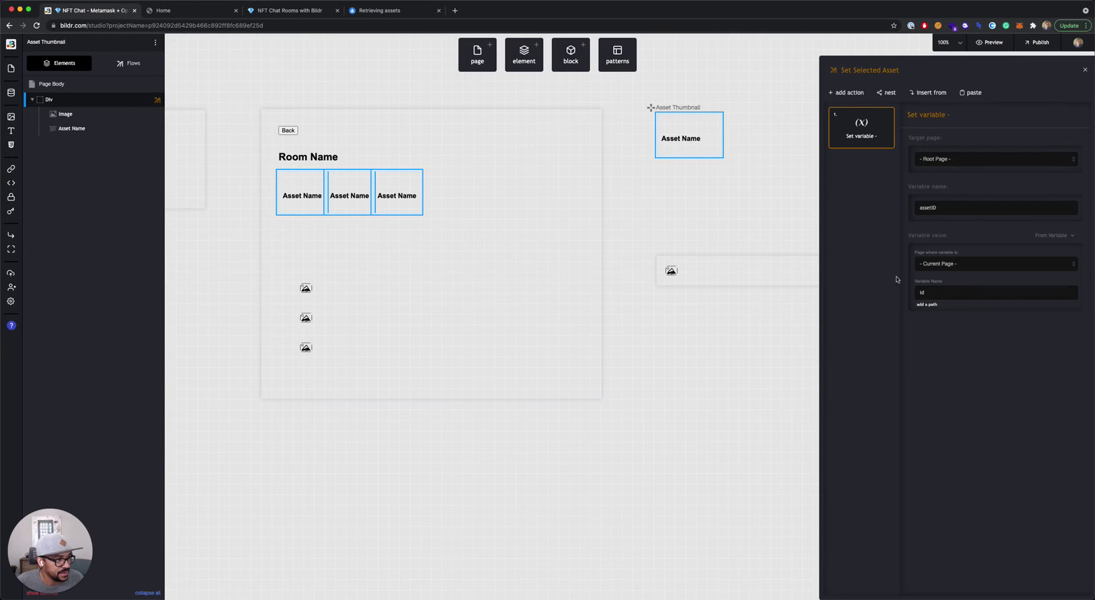
left_click(885, 273)
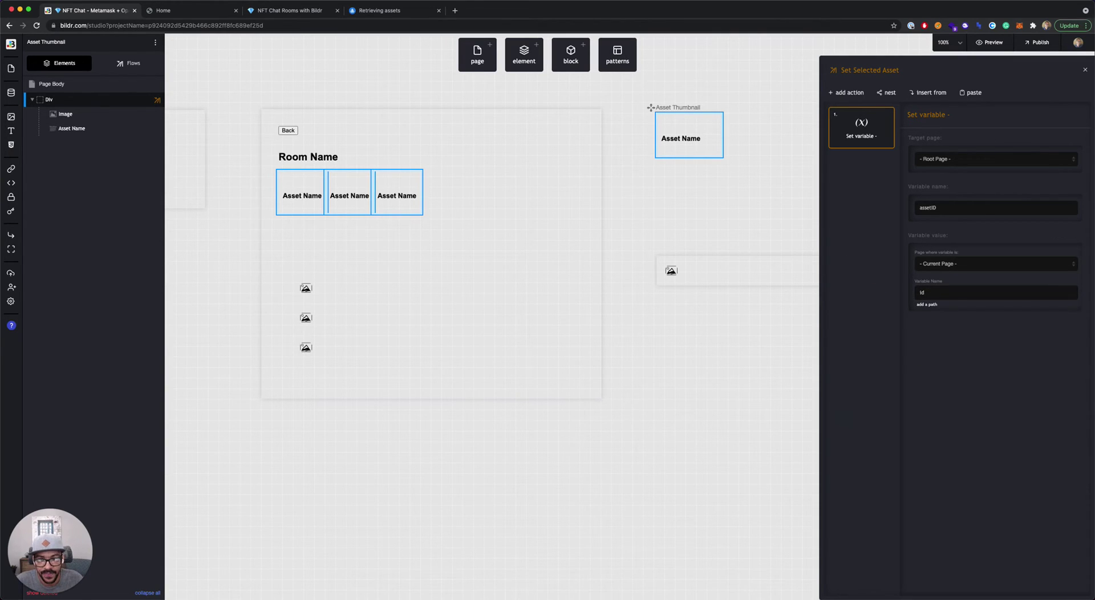
- Duplicate the assetID Set variable action twice within the flow
key("super+Tab")
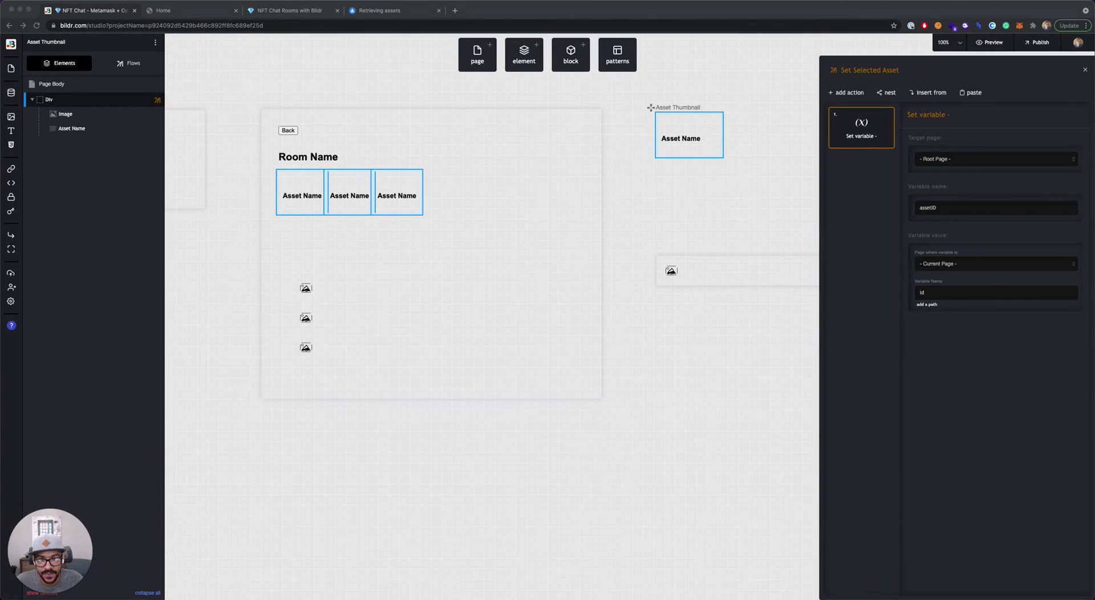
left_click(885, 117)
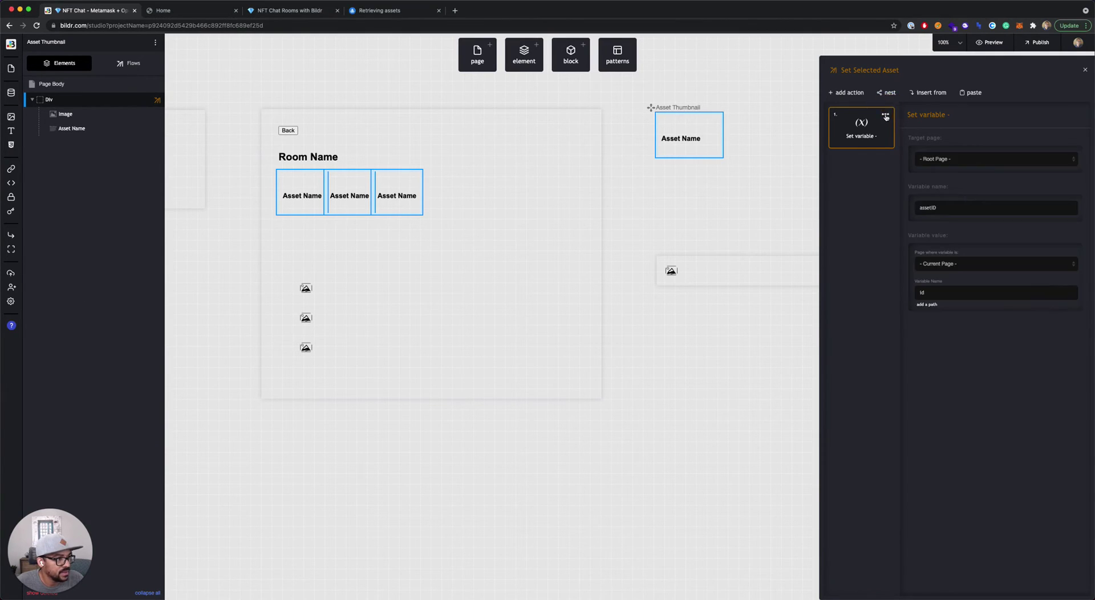
left_click(886, 115)
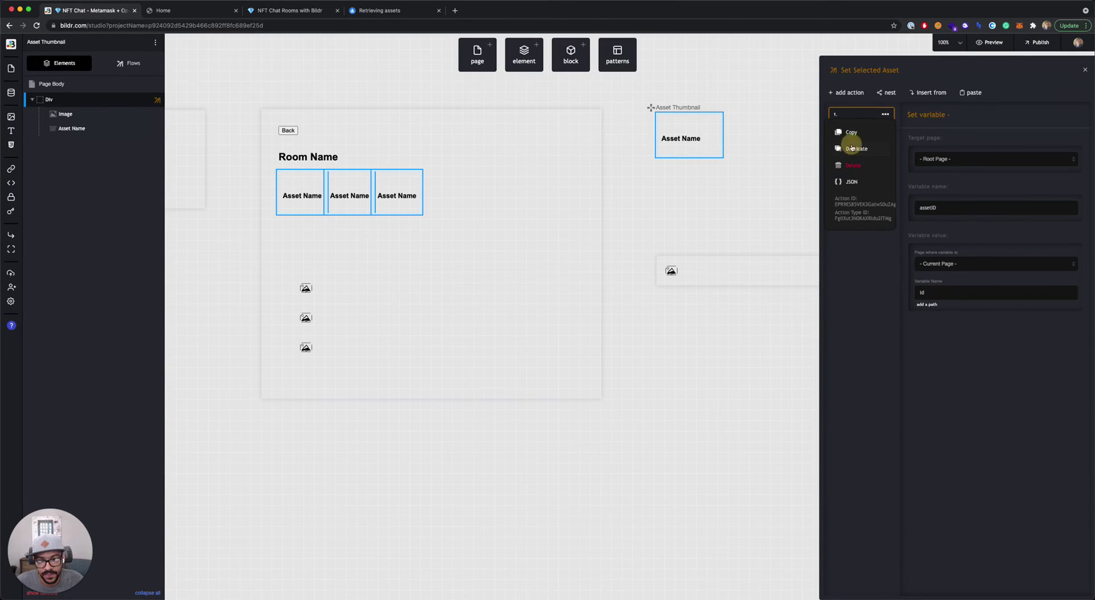
left_click(852, 149)
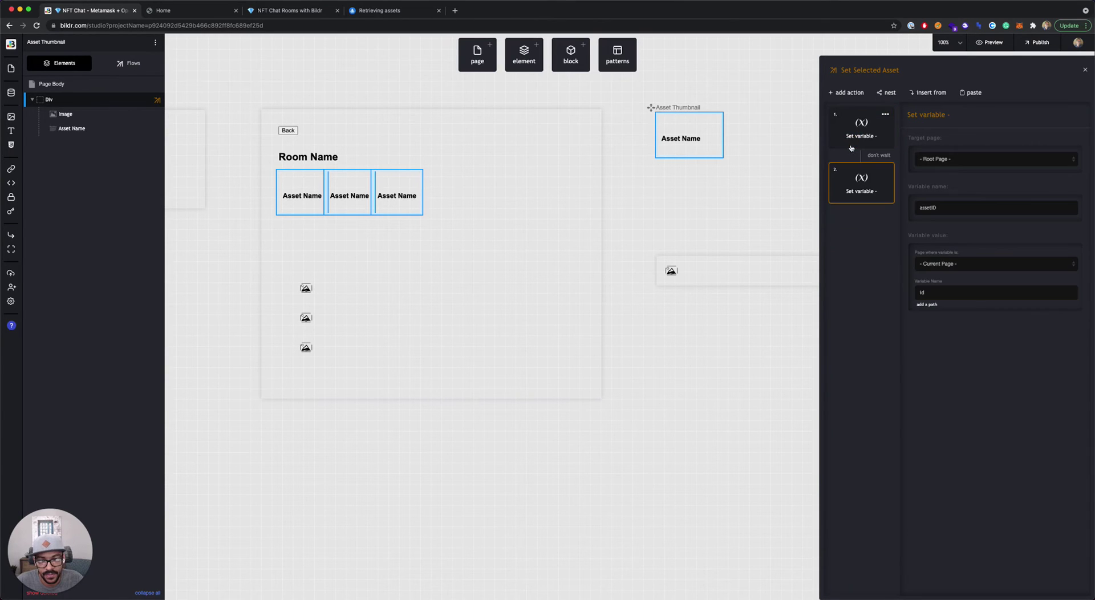
left_click(886, 115)
left_click(871, 153)
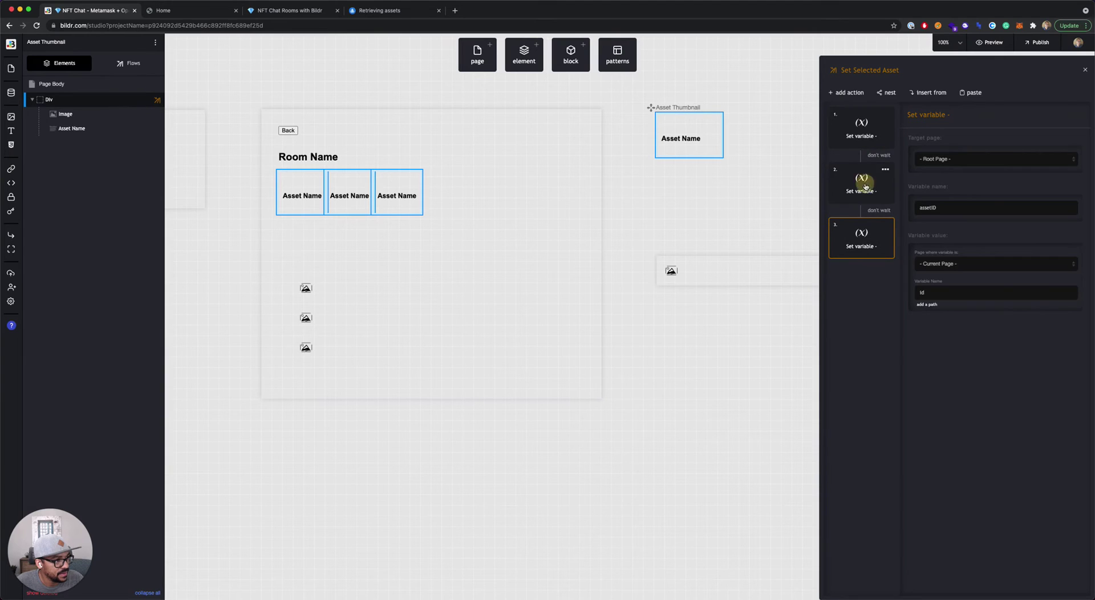
- Change the second Set variable action to set assetName from the Current Page variable name
left_click(866, 186)
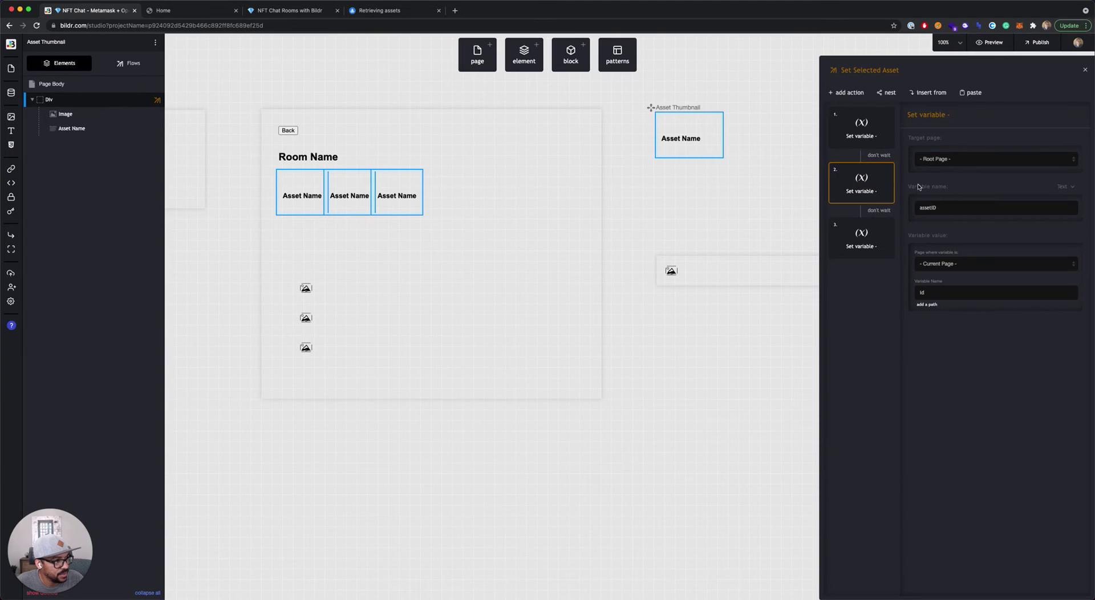
left_click(963, 206)
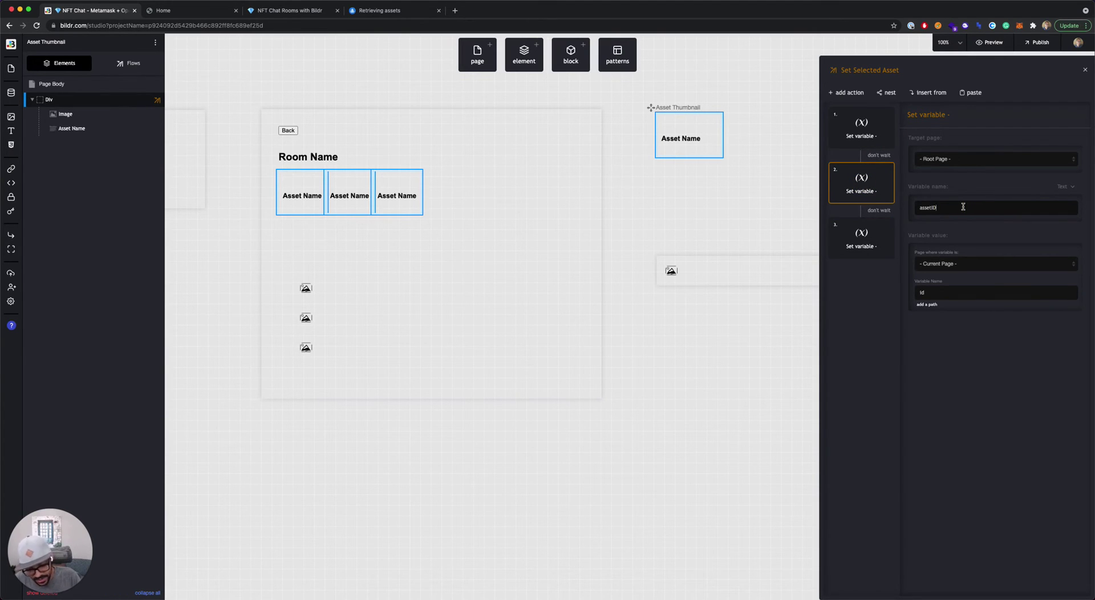
type("Name")
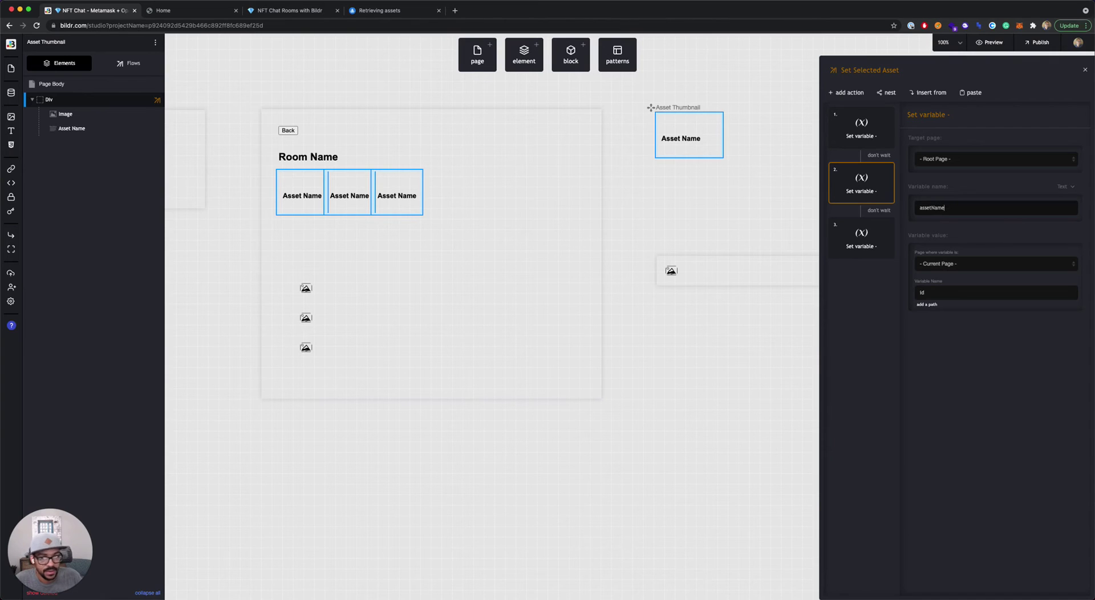
left_click(931, 292)
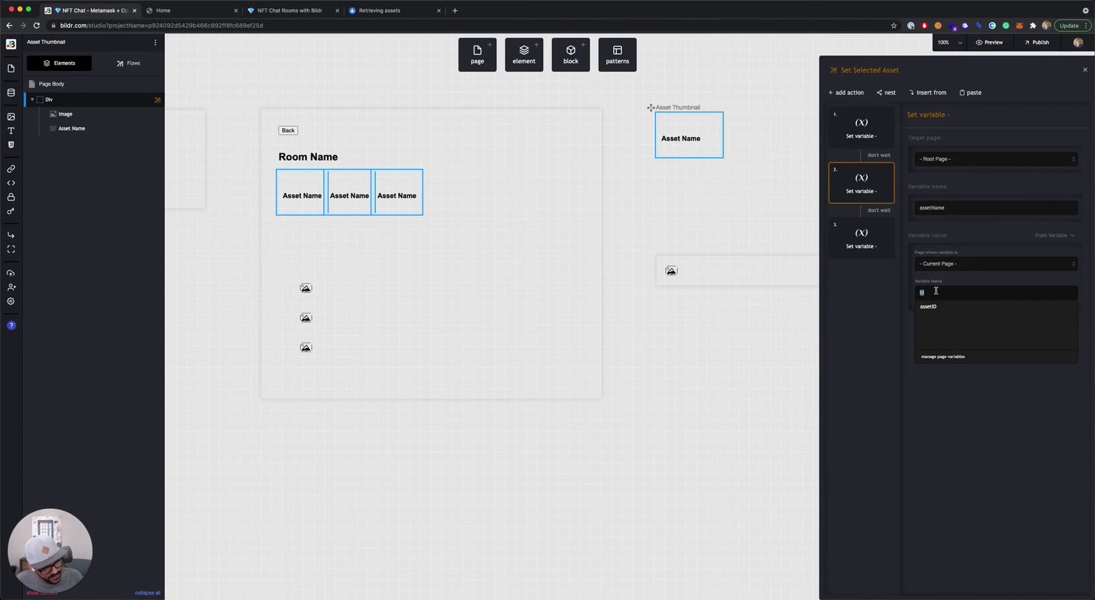
type("name")
key("Return")
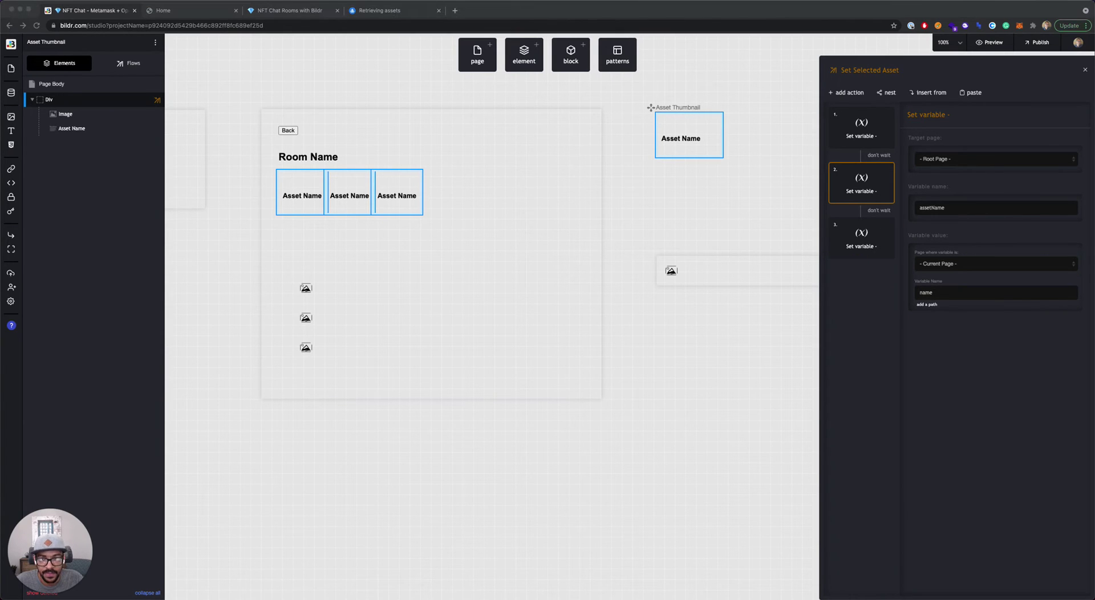
- Rename the variable in the third Set variable action to collectionSlug
left_click(865, 233)
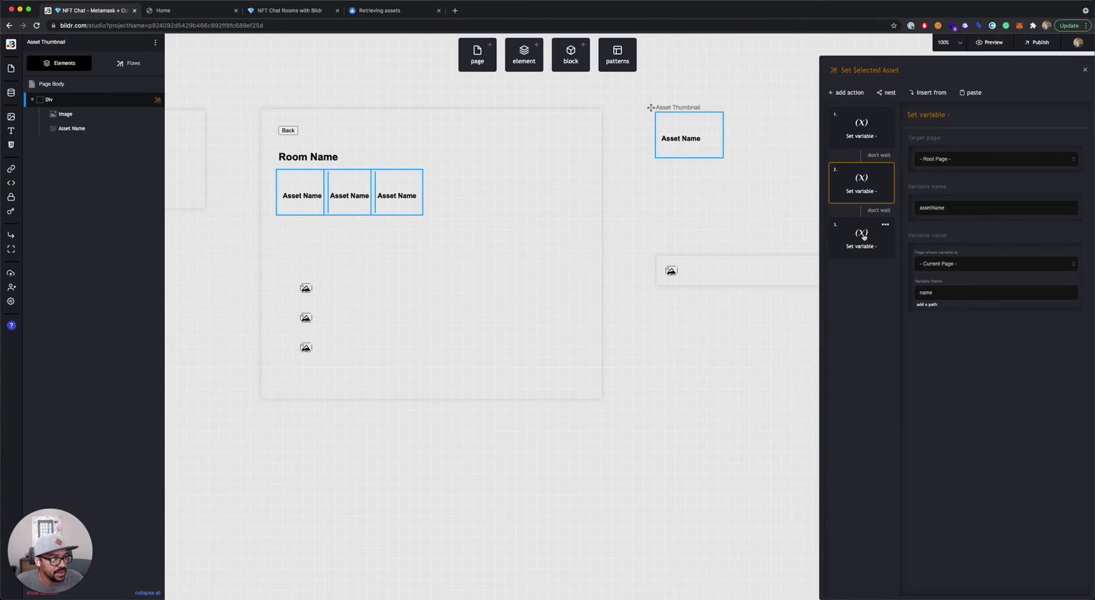
left_click(863, 235)
double_click(940, 207)
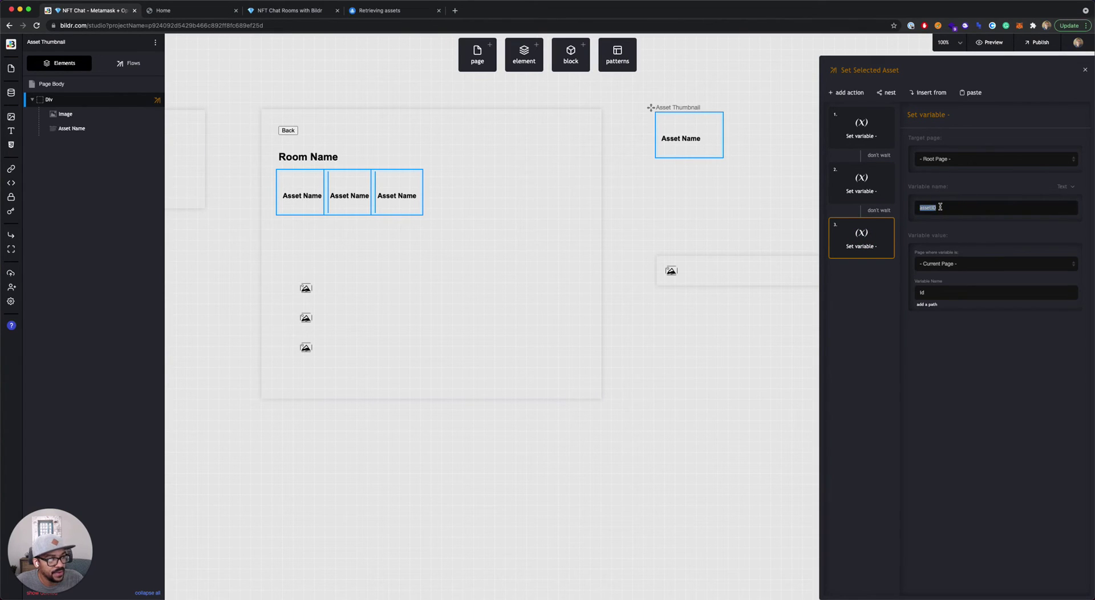
type("col")
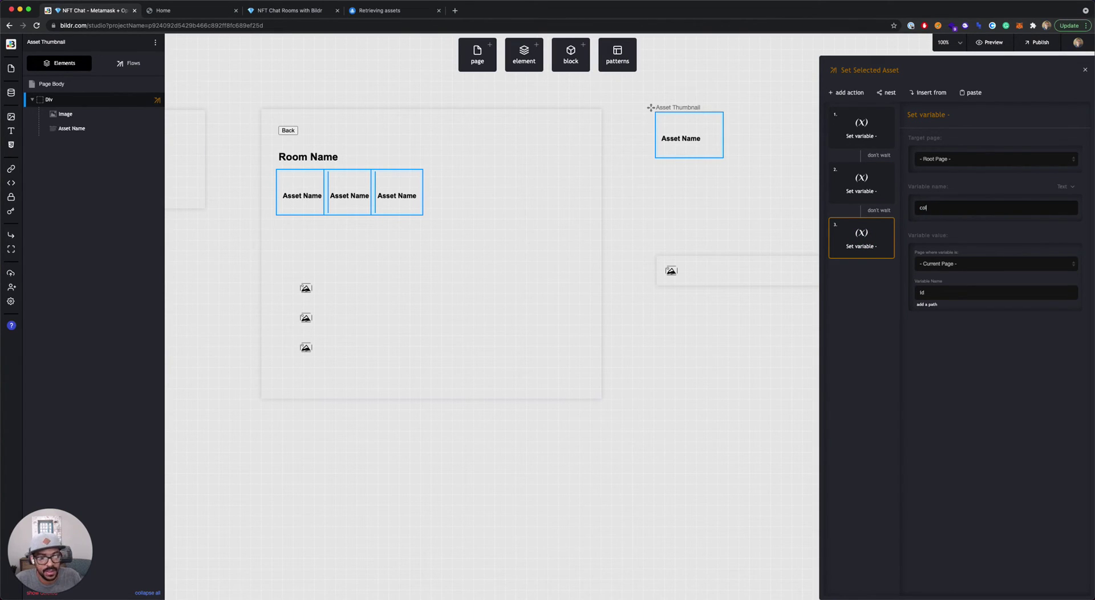
type("lectionSlug")
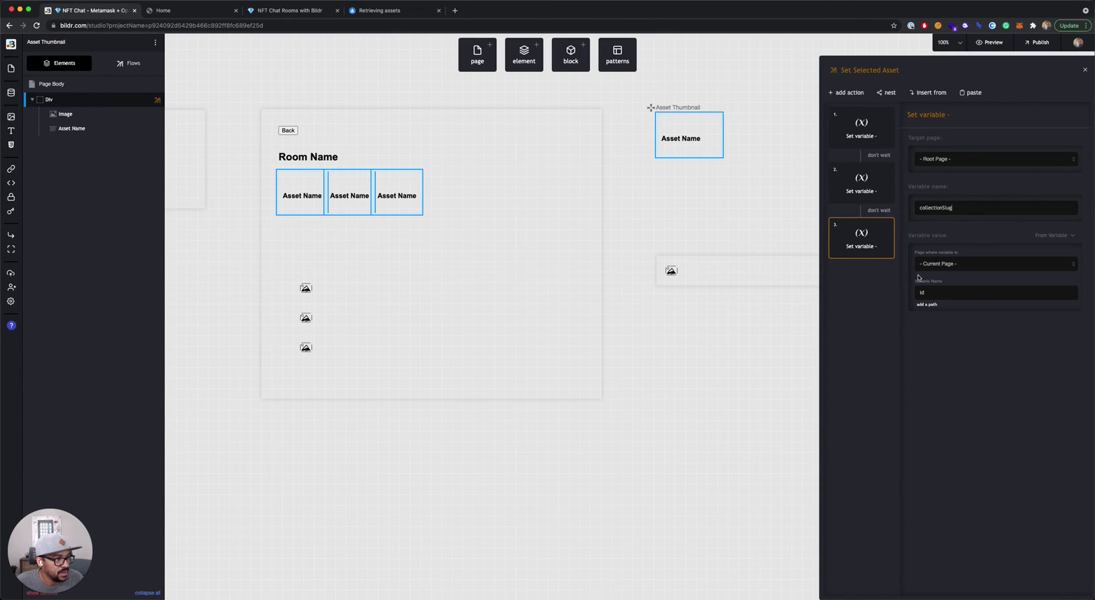
- Check the collection's slug field in the OpenSea API docs response, and source collectionSlug in Bildr from the variable collection.slug
left_click(375, 11)
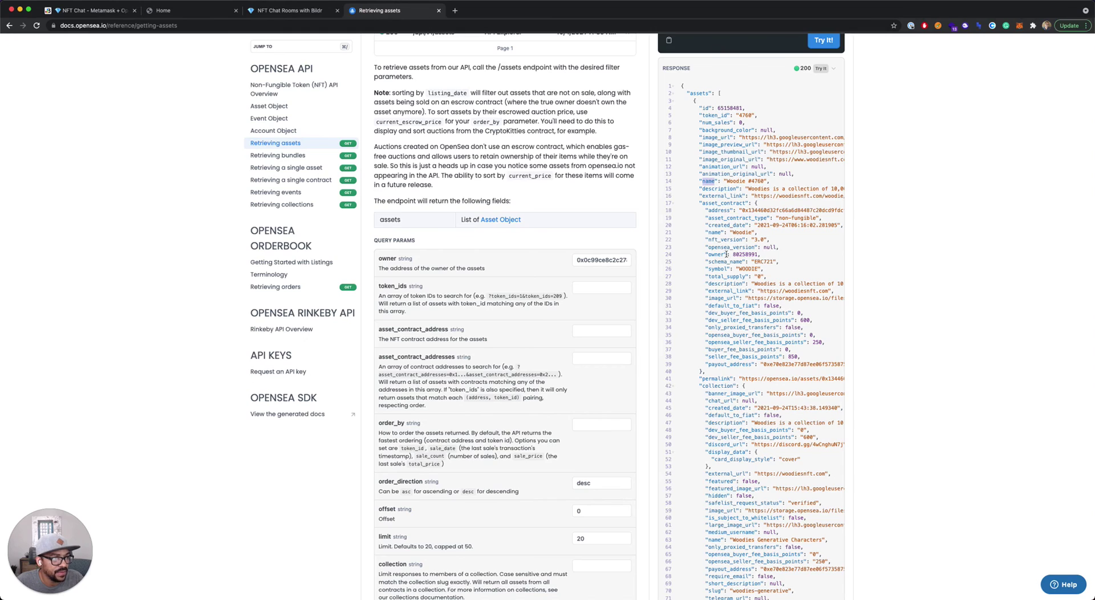
scroll(716, 204, "down", 2)
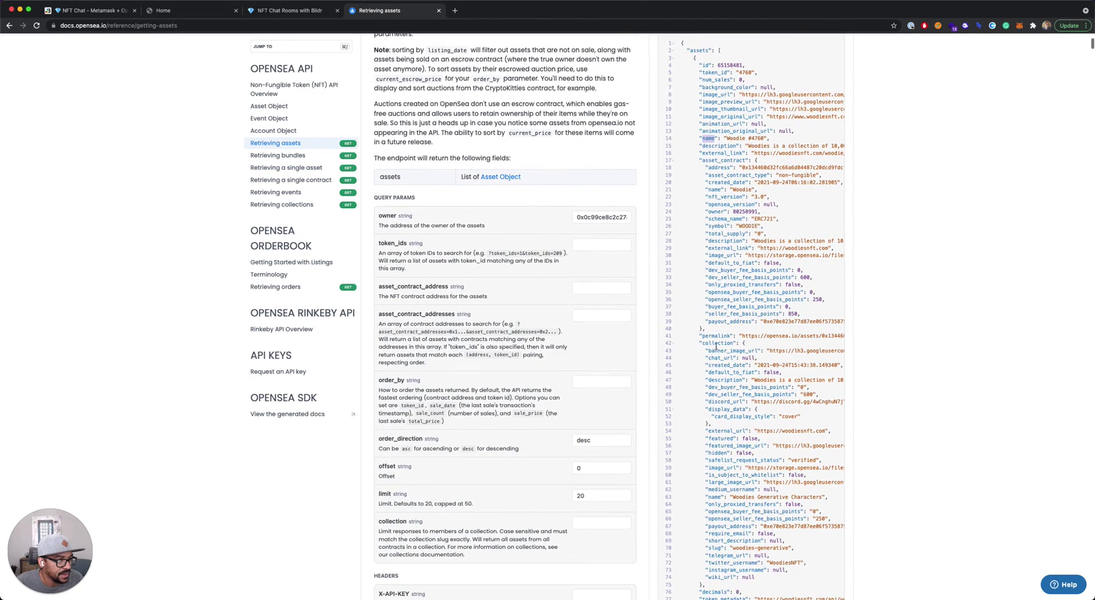
scroll(714, 345, "right", 1)
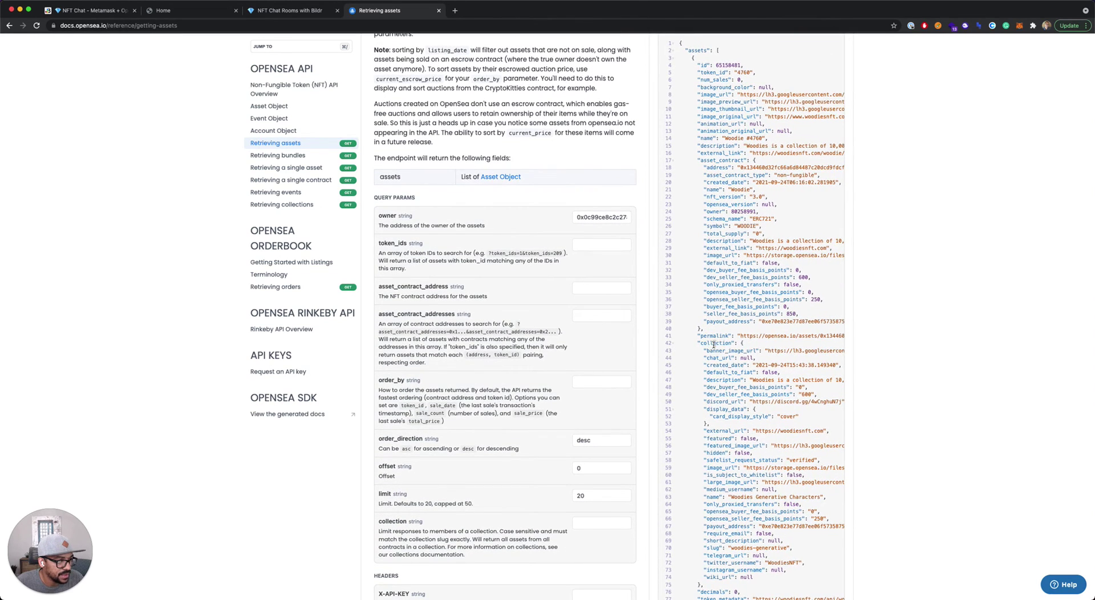
left_click(713, 548)
left_click(96, 10)
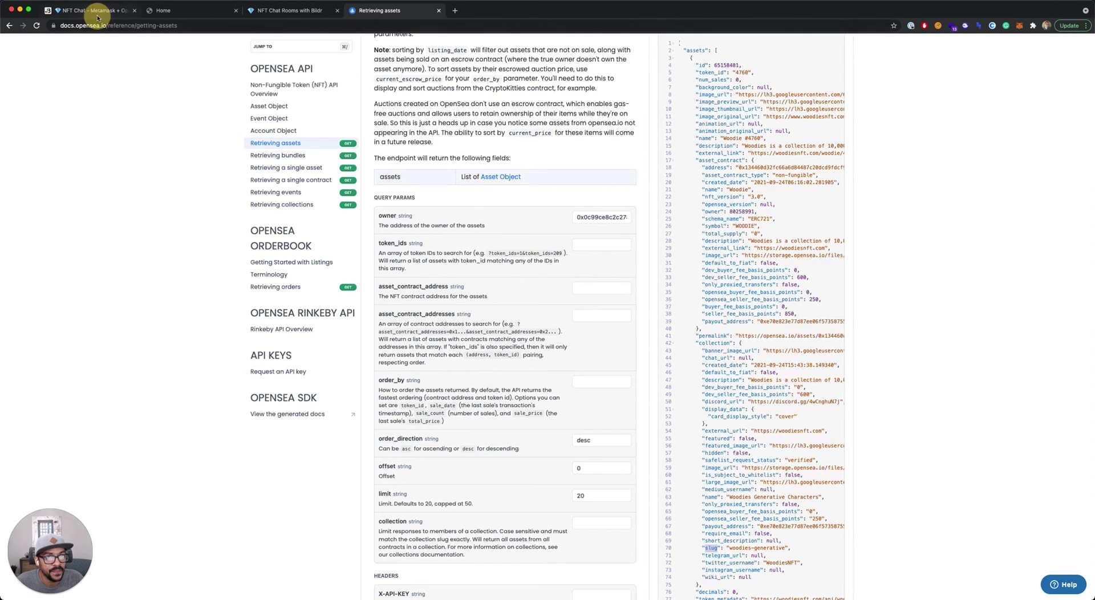
double_click(922, 292)
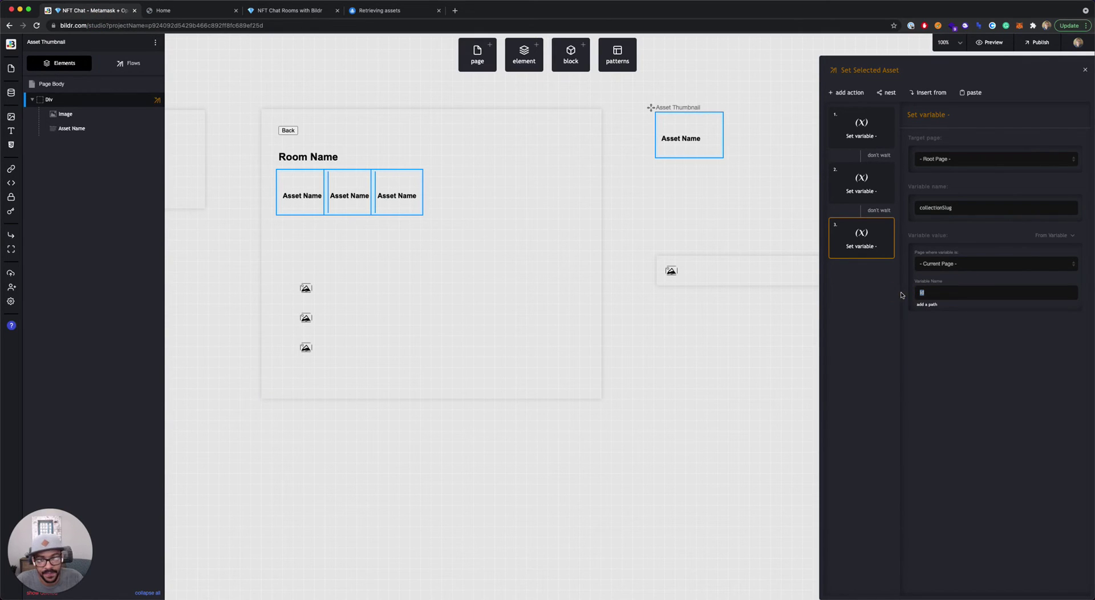
type("collection.slug")
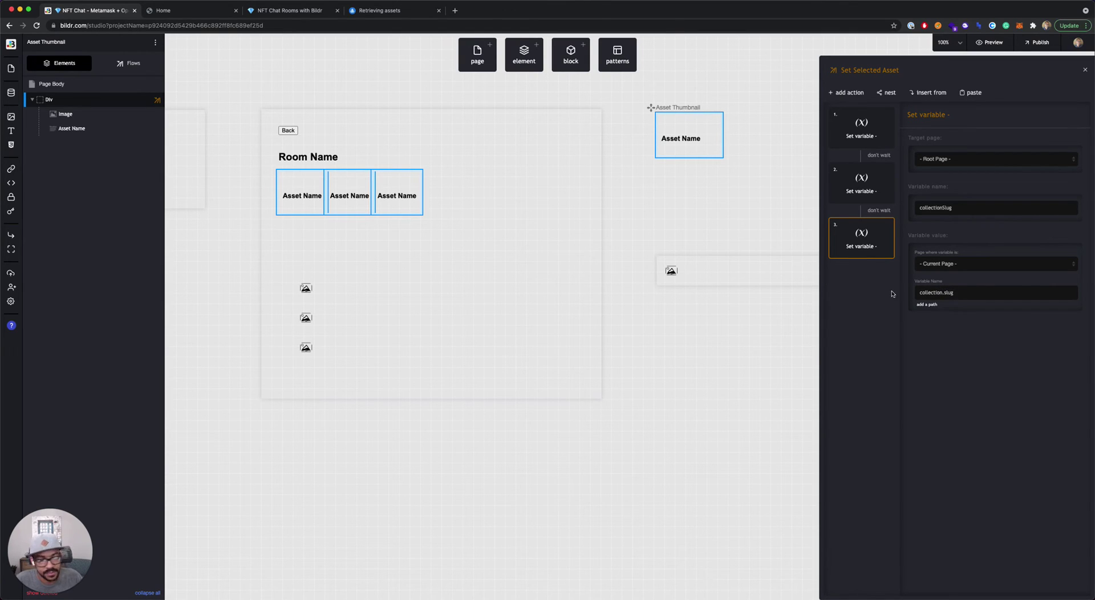
- Duplicate the collectionSlug Set variable action and name the copy's variable assetImage
left_click(885, 226)
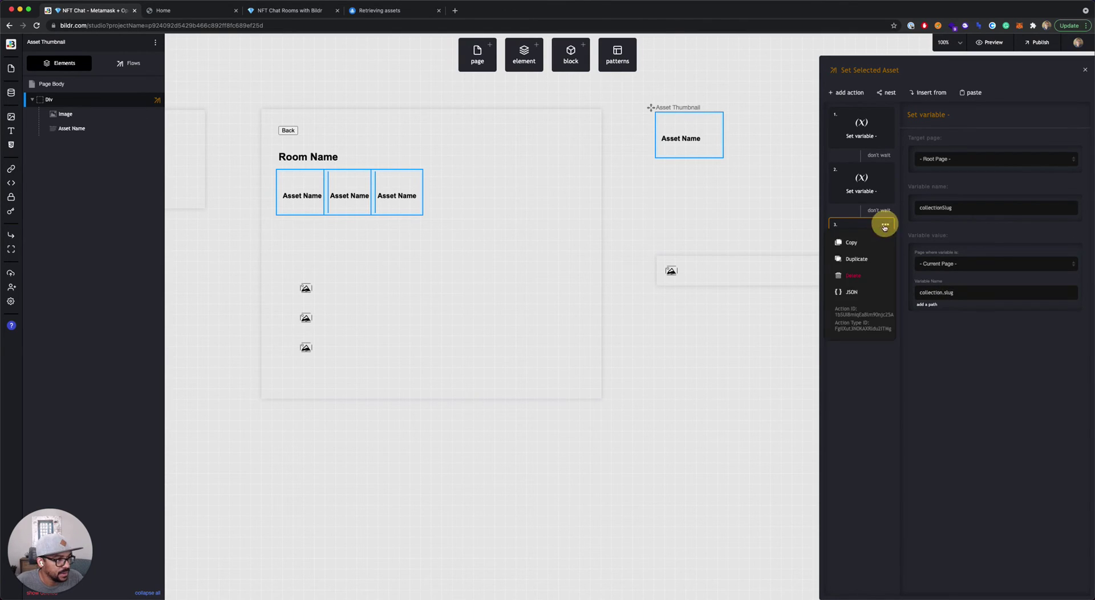
left_click(857, 258)
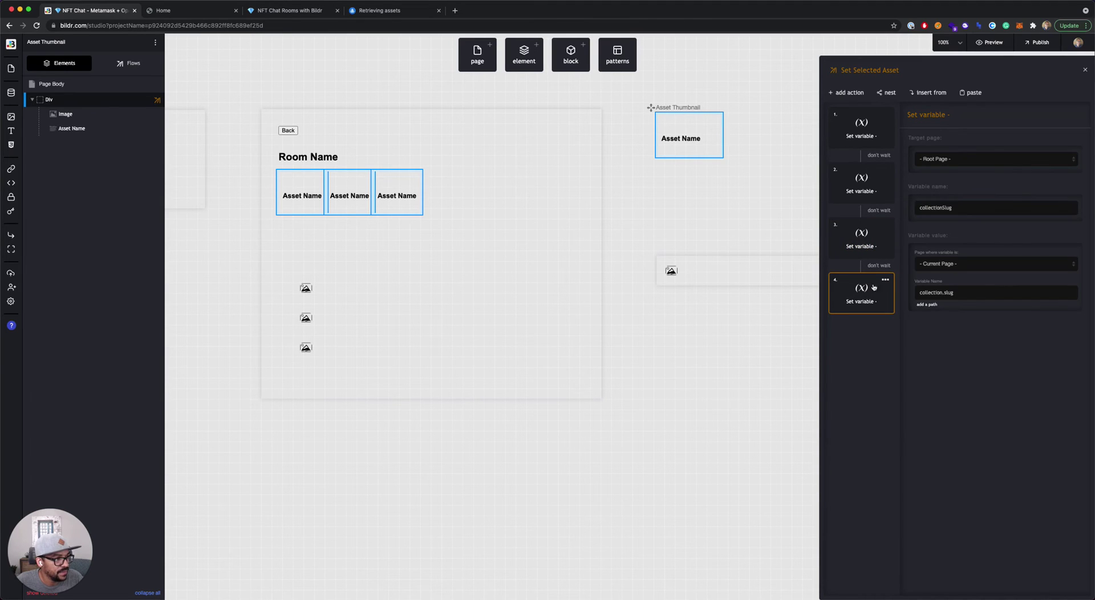
double_click(938, 207)
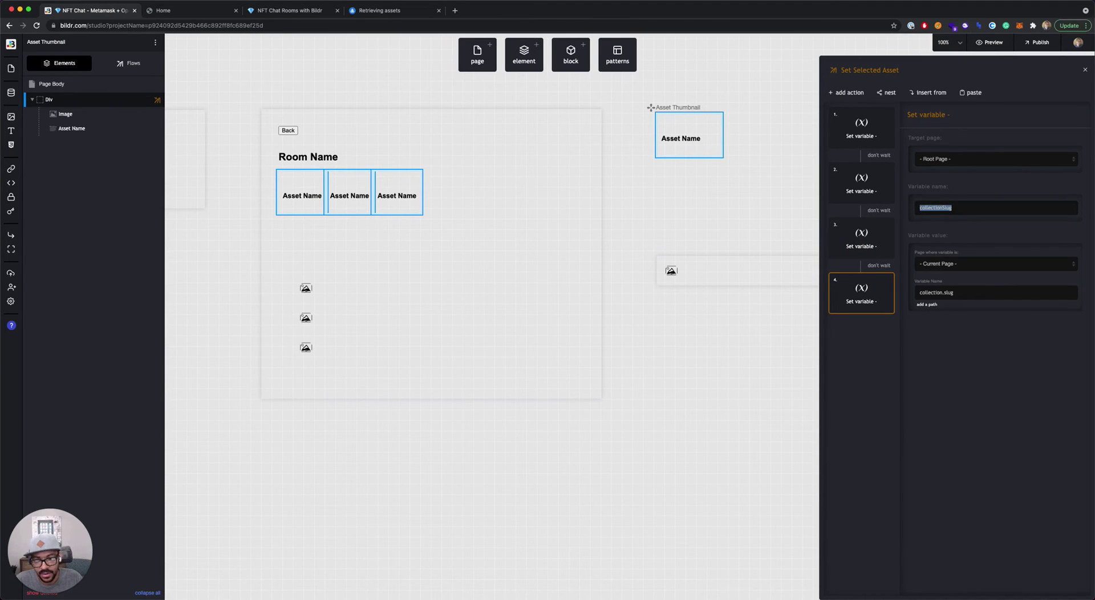
left_click(968, 207)
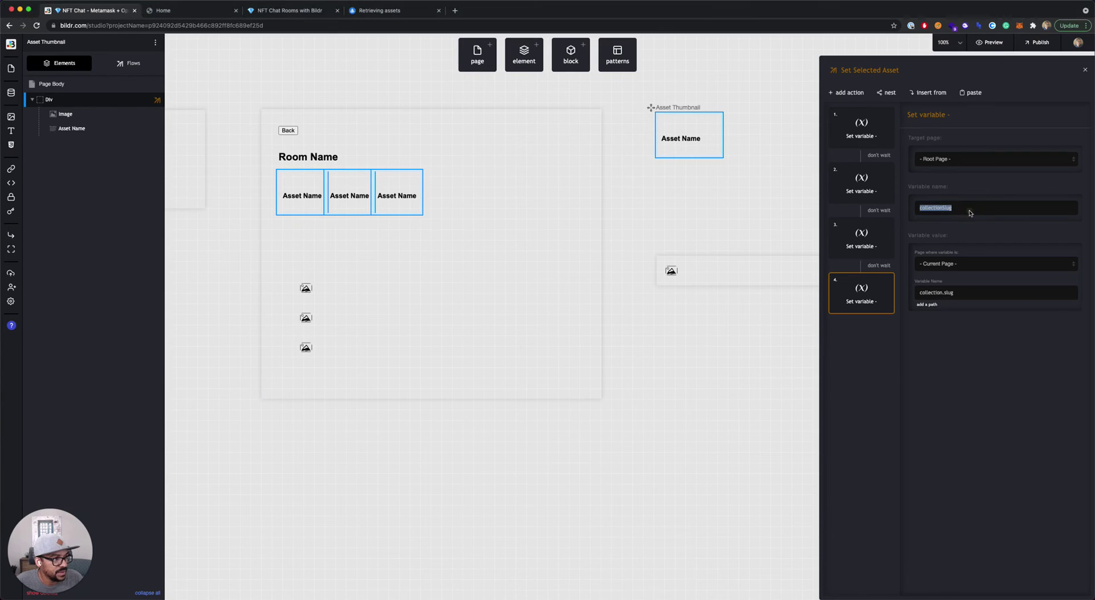
type("a")
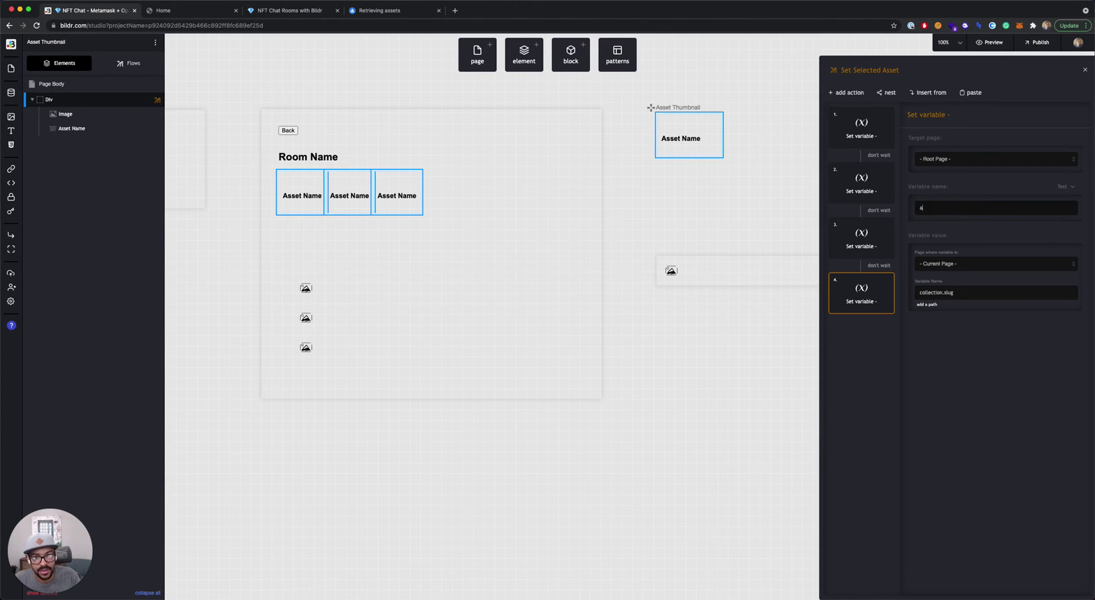
type("ssetImage")
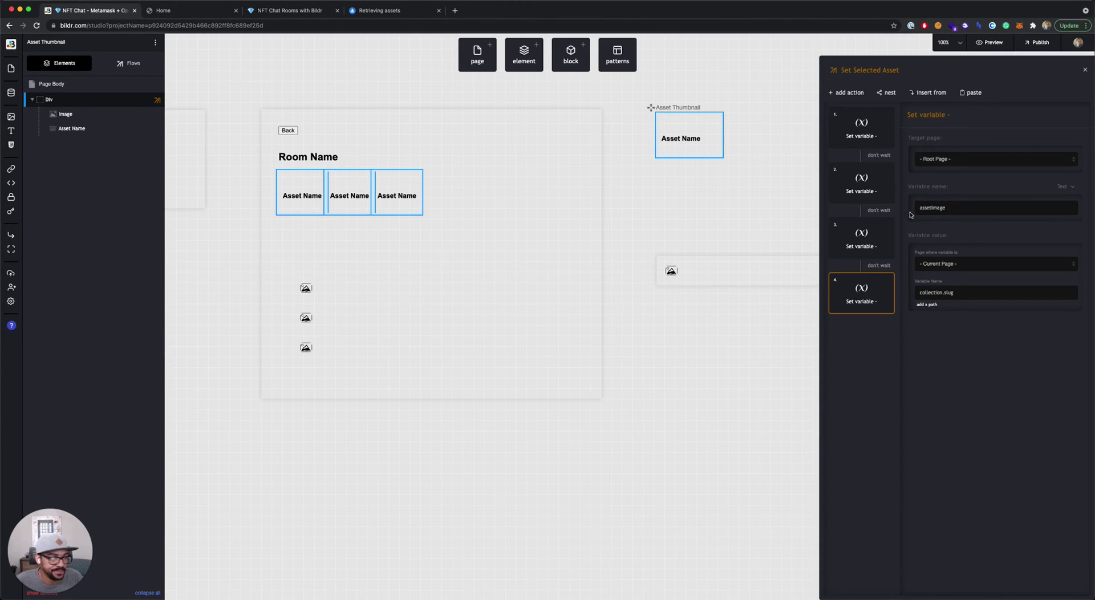
- Source the assetImage value from the Current Page variable image_url
left_click(942, 292)
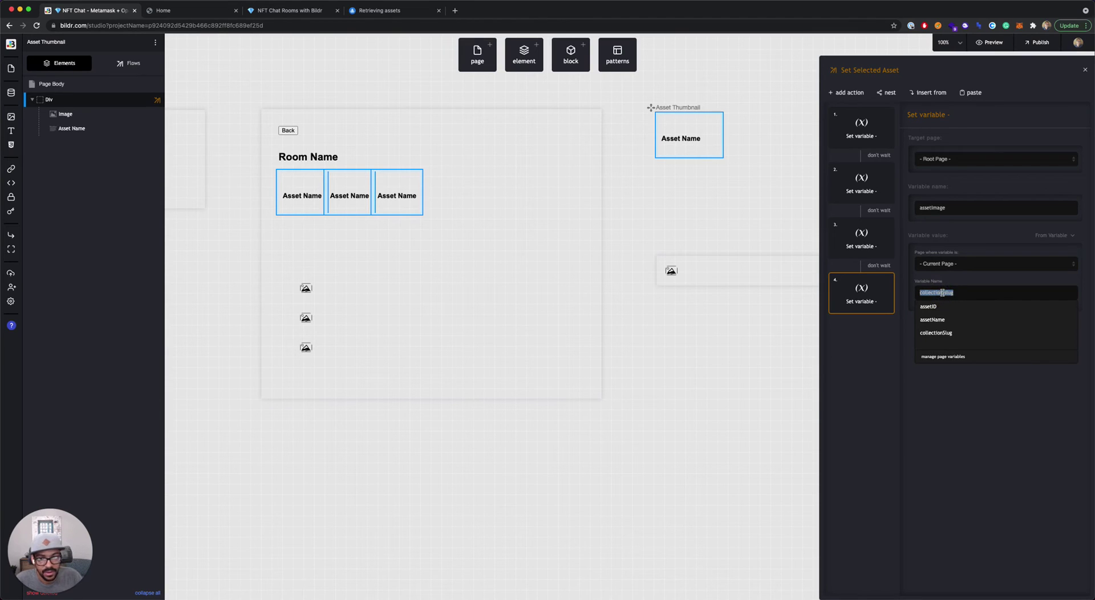
type("image_url")
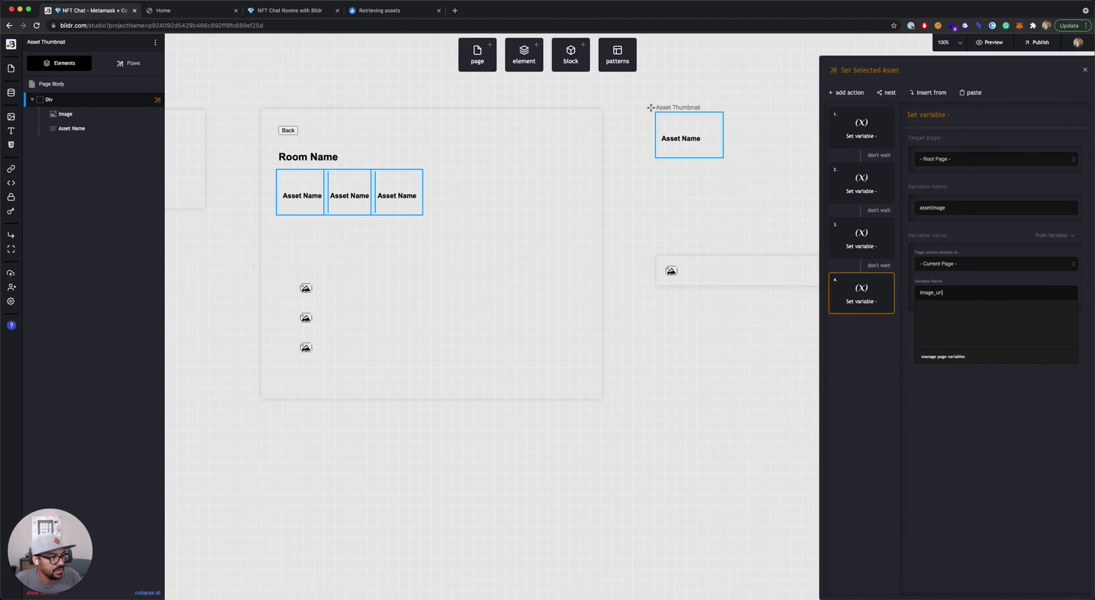
left_click(872, 318)
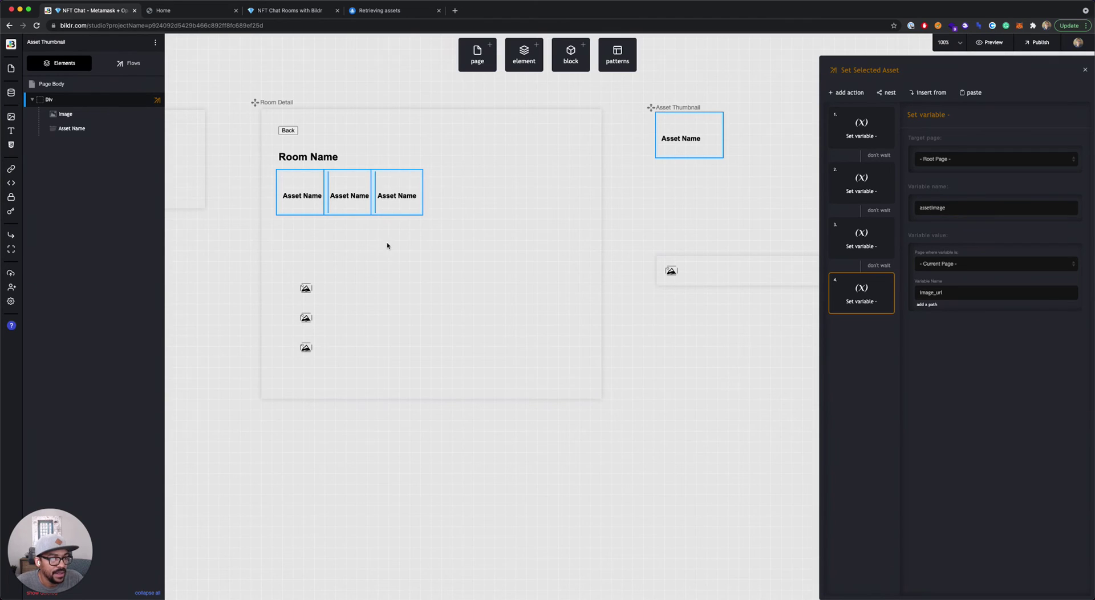
- Create a new flow named Show Chat Input on the Room Detail page
left_click(409, 261)
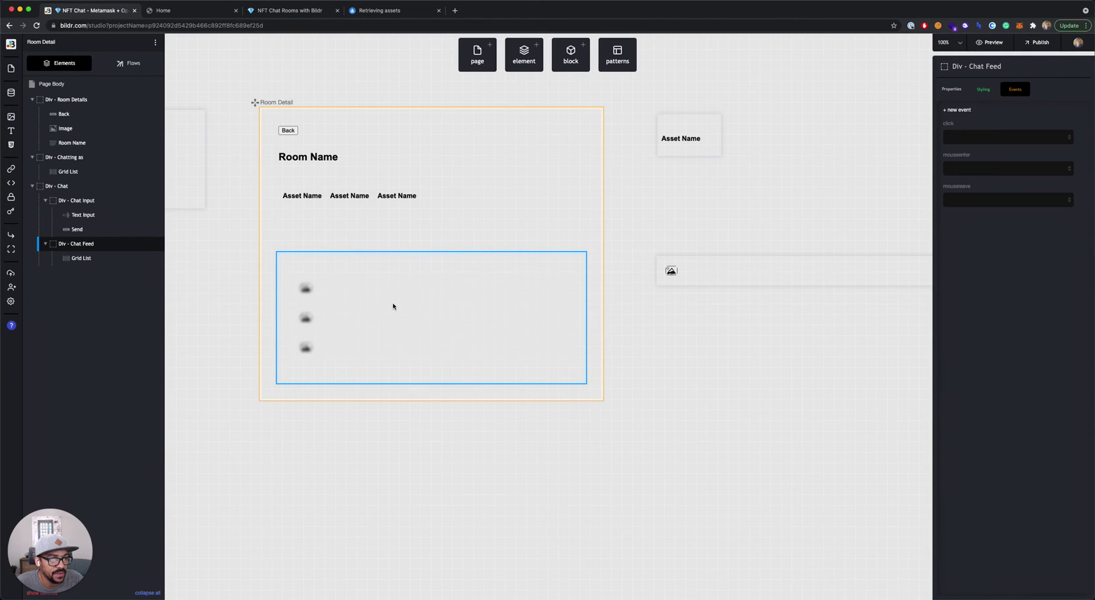
left_click(86, 201)
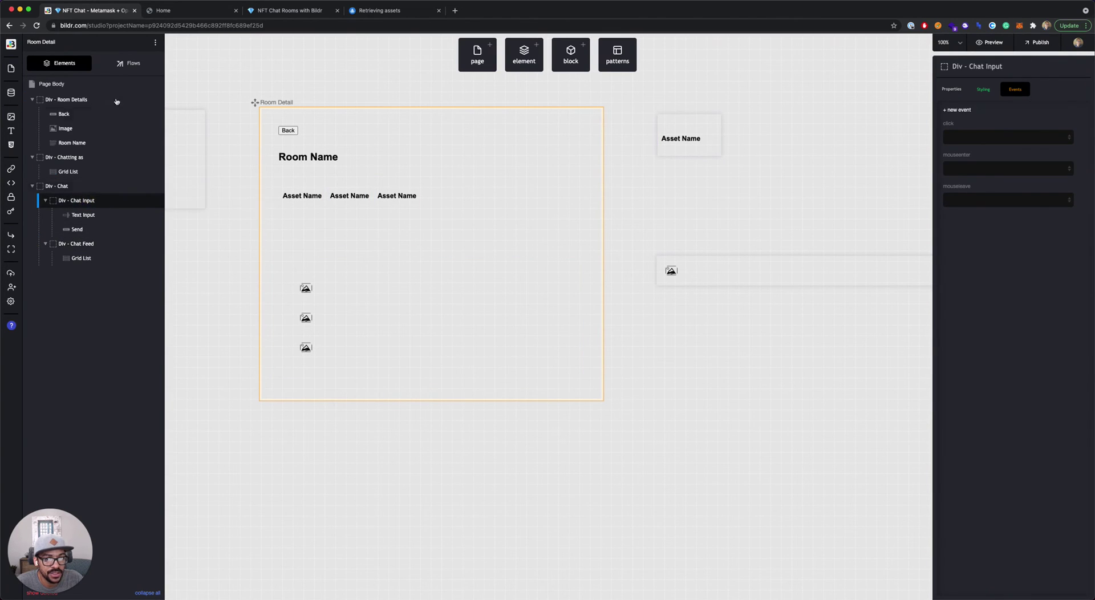
left_click(125, 59)
left_click(45, 103)
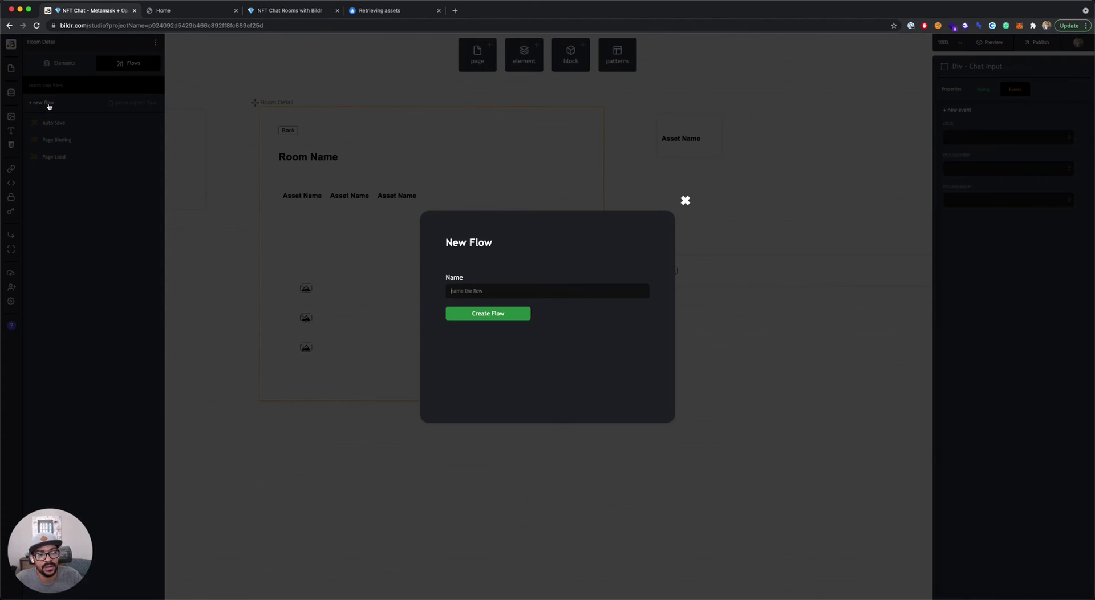
type("Show Chat In")
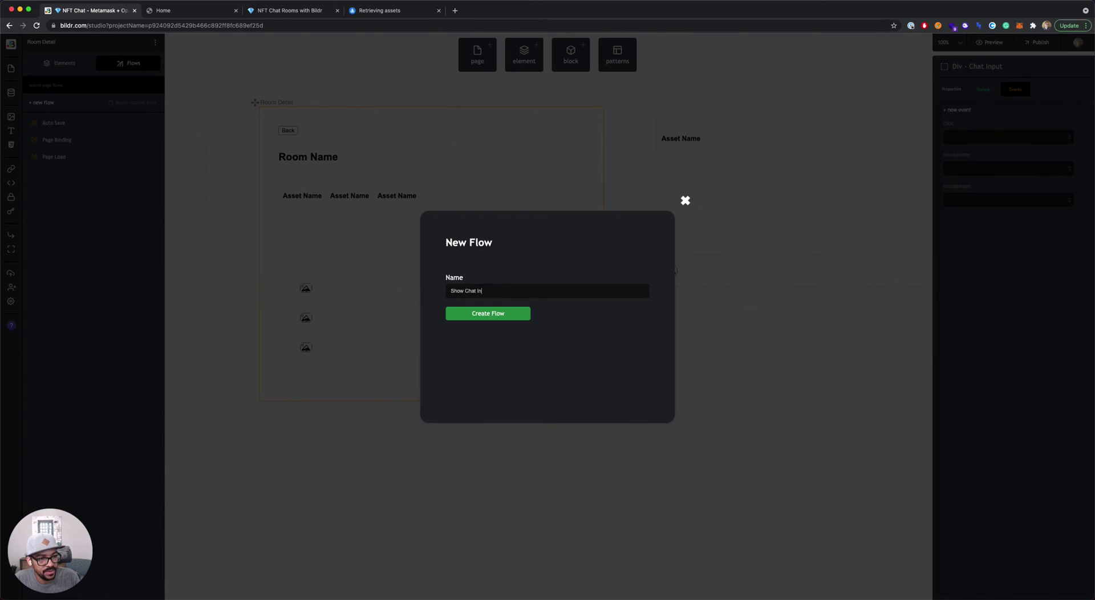
type("put")
key("Return")
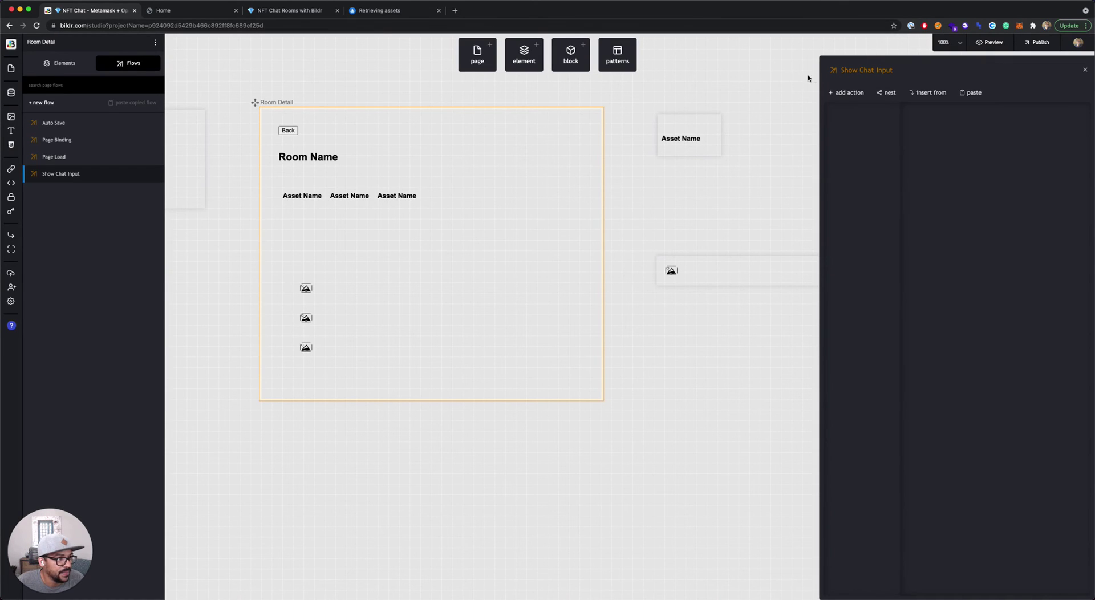
- Add an Element - show action to the Show Chat Input flow, targeting Div - Chat Input
left_click(841, 92)
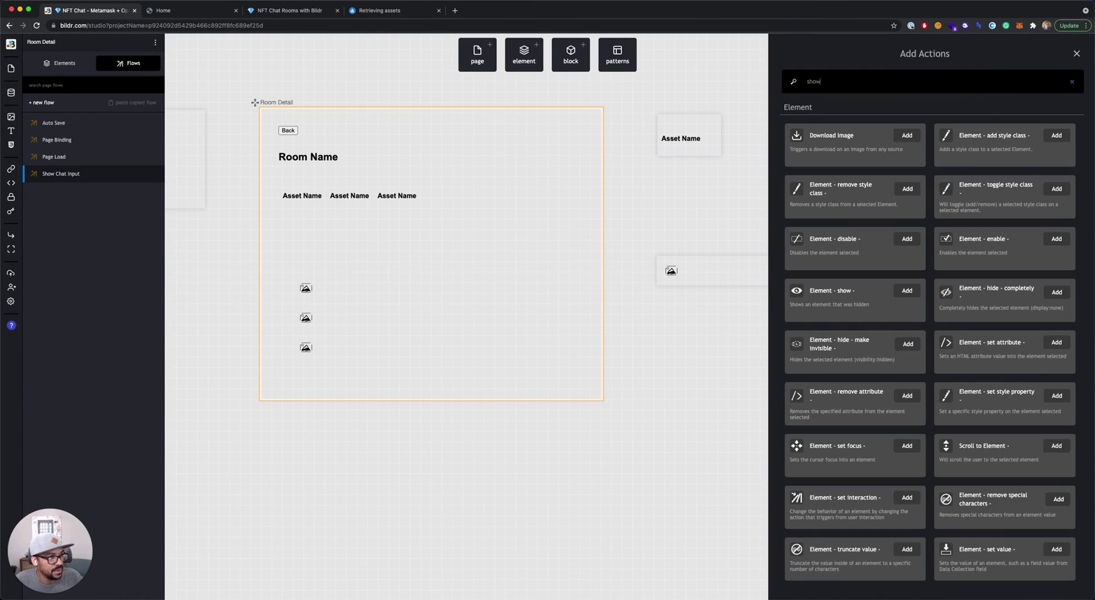
left_click(864, 131)
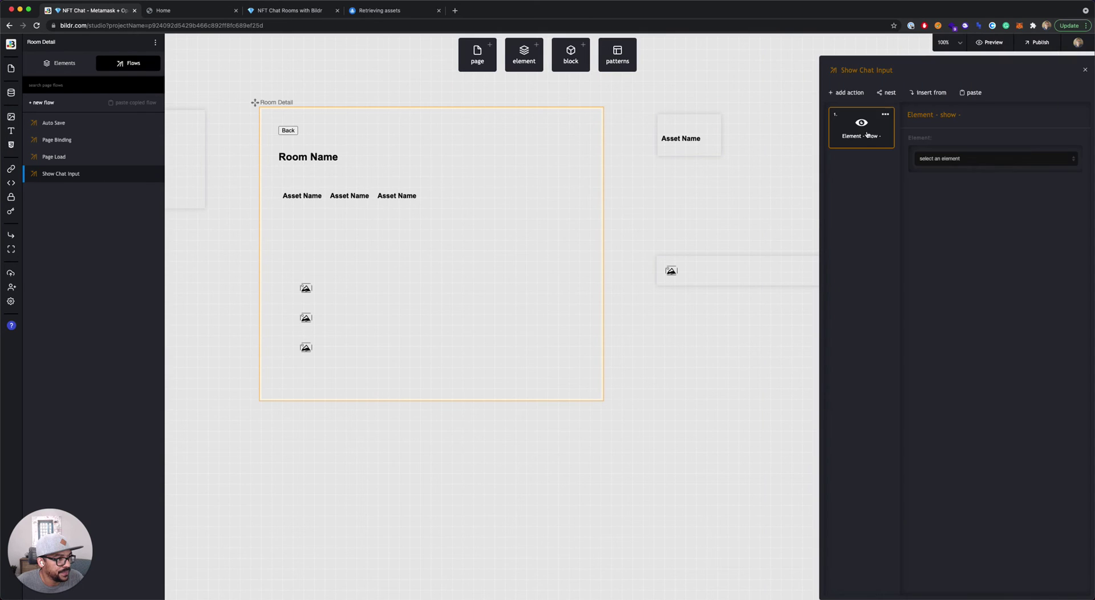
left_click(956, 160)
scroll(970, 232, "down", 3)
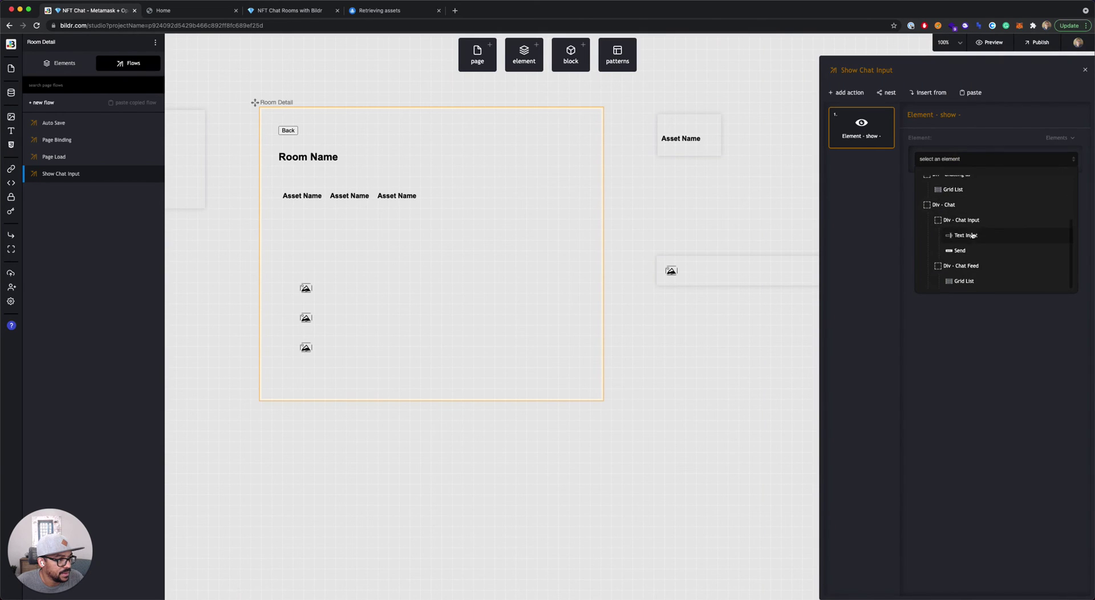
left_click(975, 222)
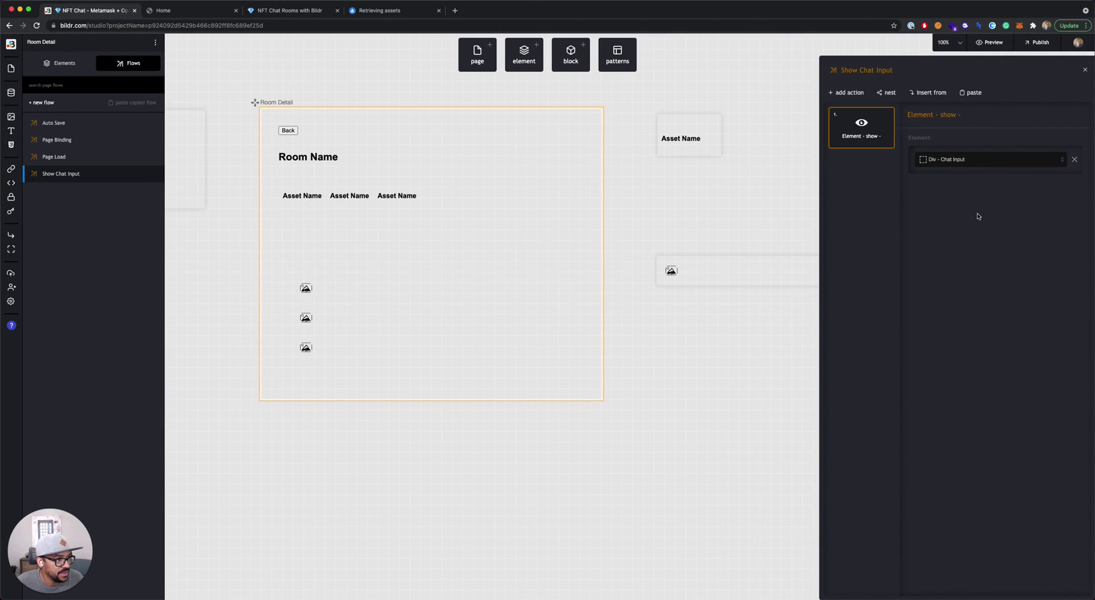
- Reopen the Asset Thumbnail's Set Selected Asset flow and add a Run flow on page action
left_click(701, 123)
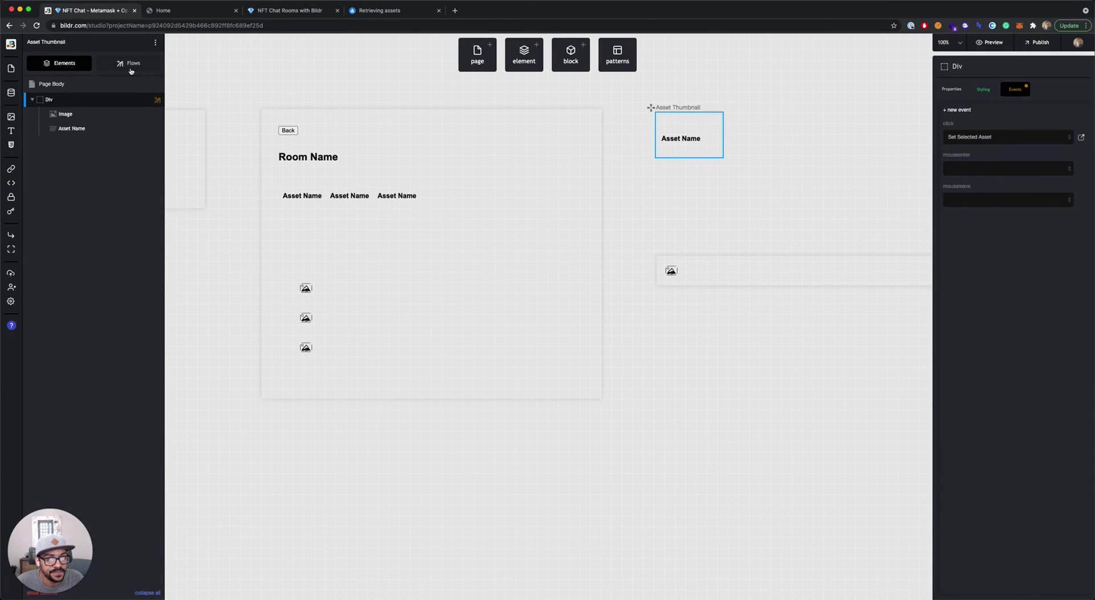
left_click(1081, 138)
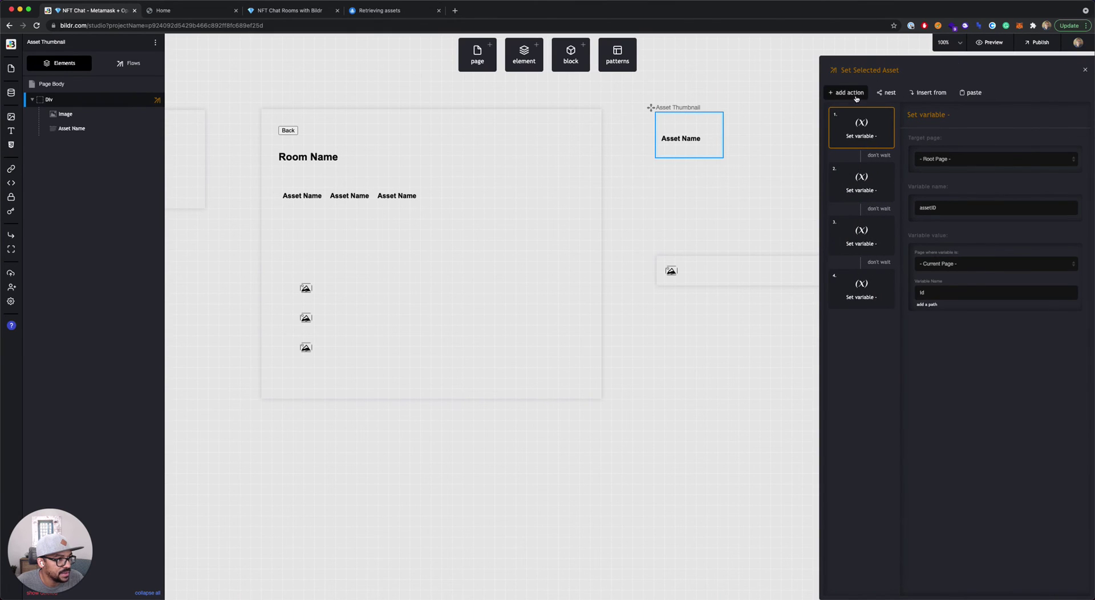
left_click(849, 93)
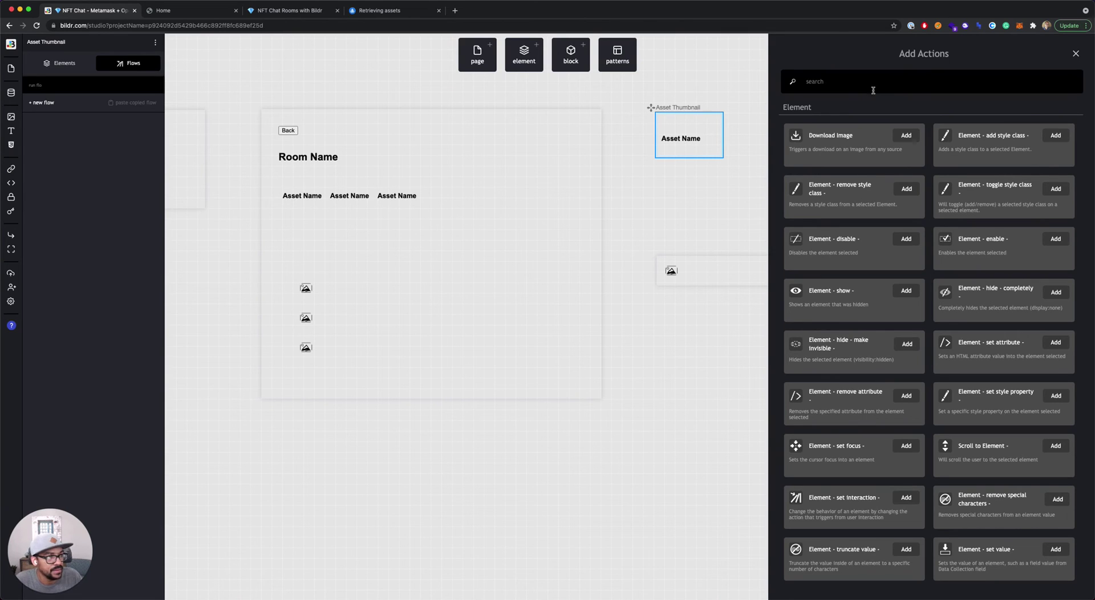
type("run")
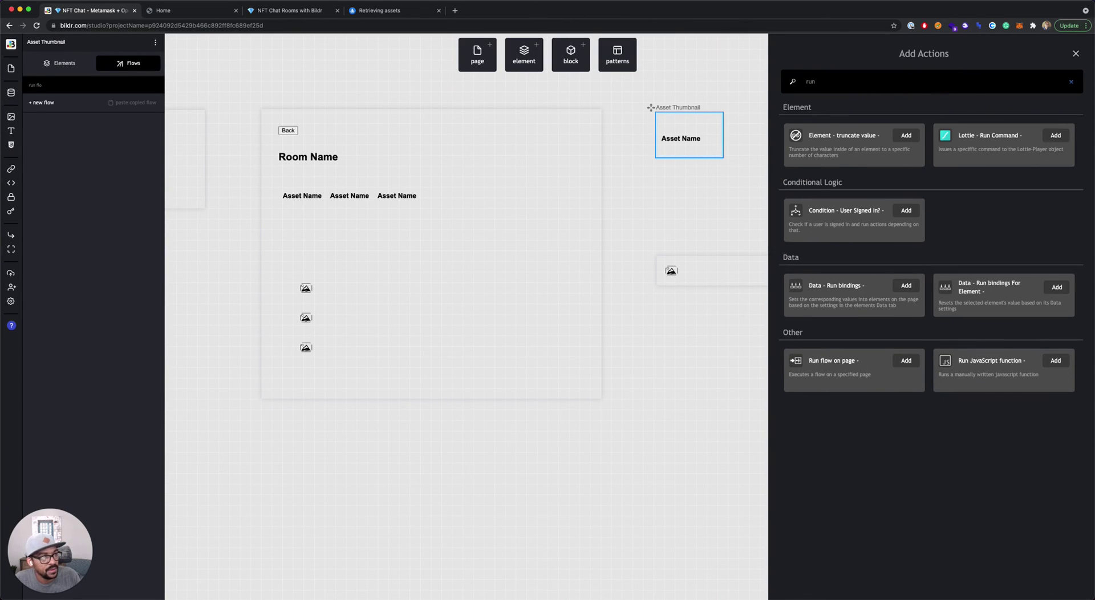
type("flow")
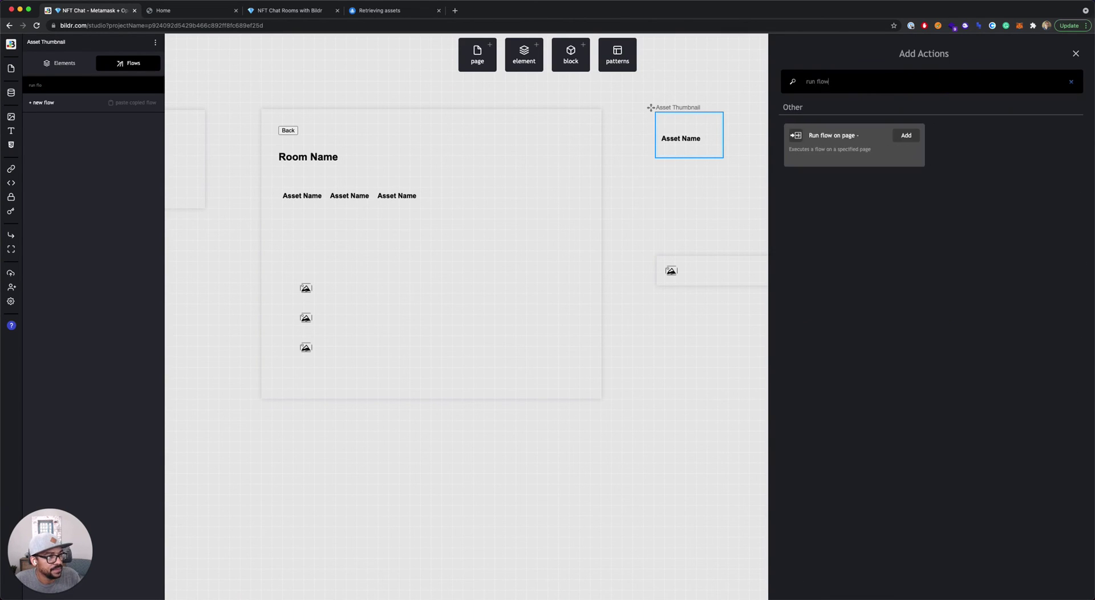
left_click(892, 135)
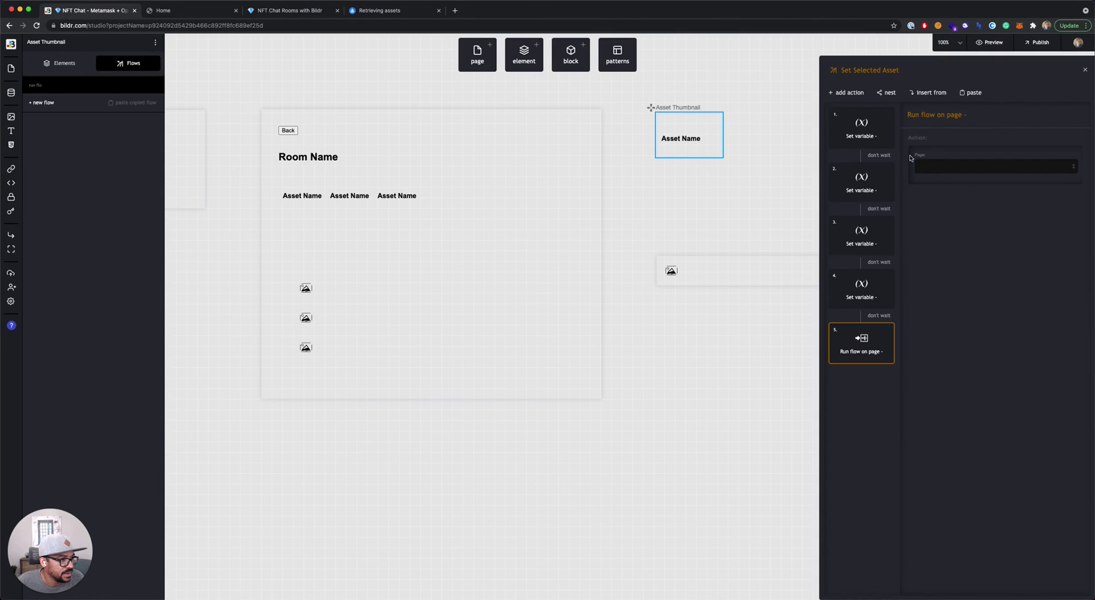
- Configure the Run flow on page action to run Show Chat Input on the Parent Page, Room Detail
left_click(951, 166)
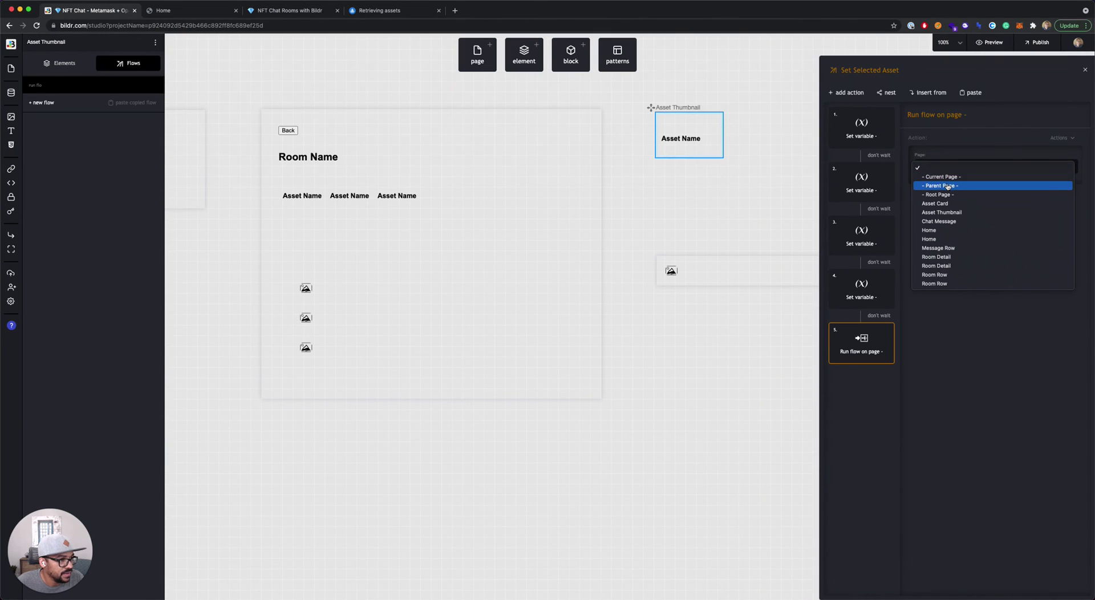
left_click(947, 186)
left_click(947, 197)
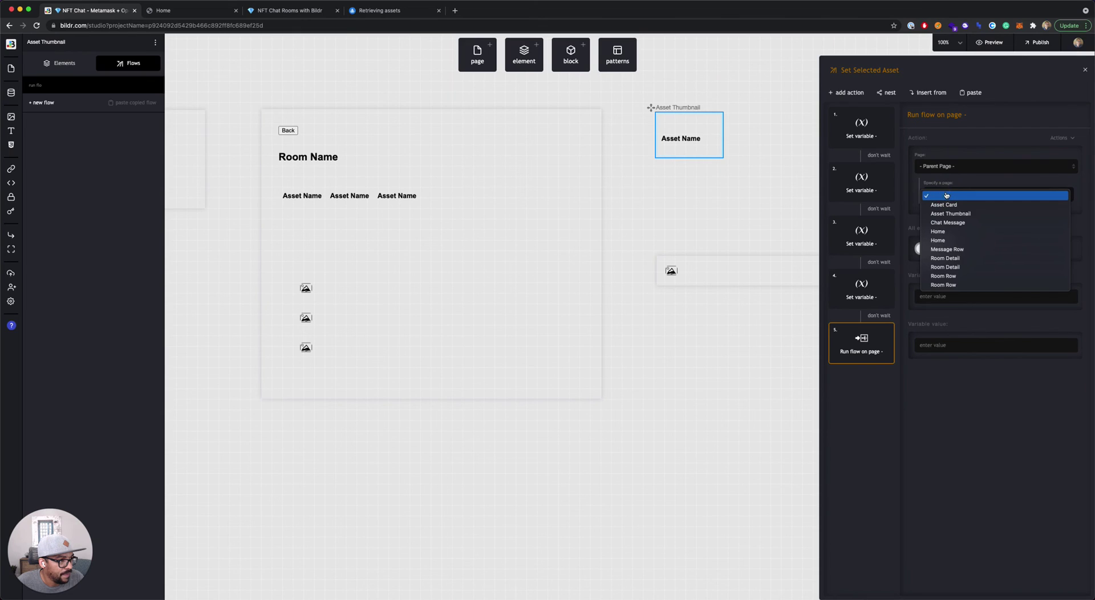
left_click(936, 297)
left_click(935, 298)
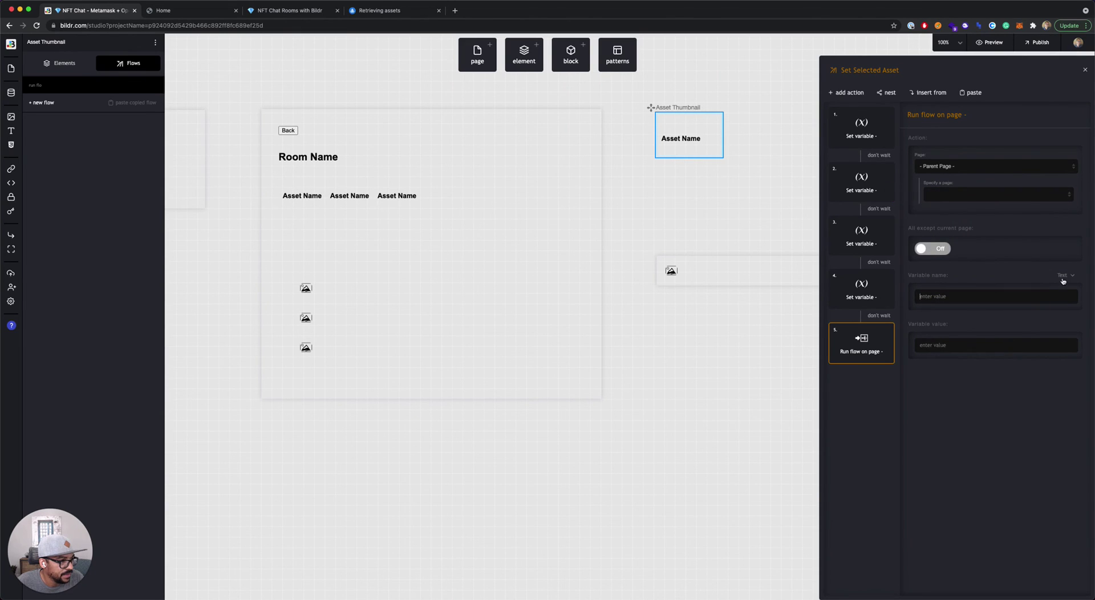
left_click(949, 195)
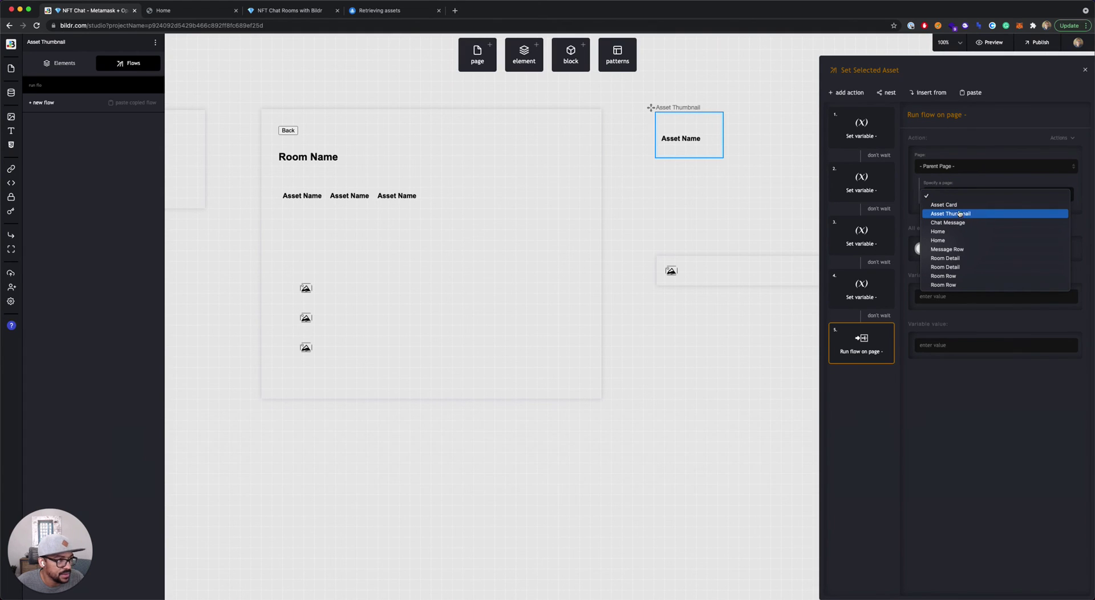
left_click(957, 266)
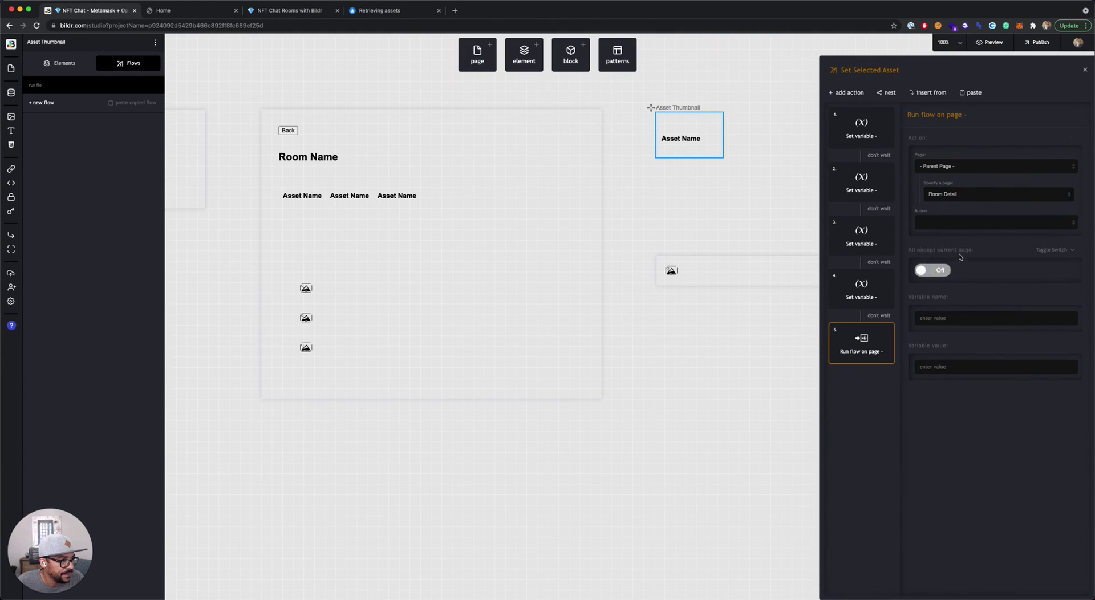
left_click(950, 222)
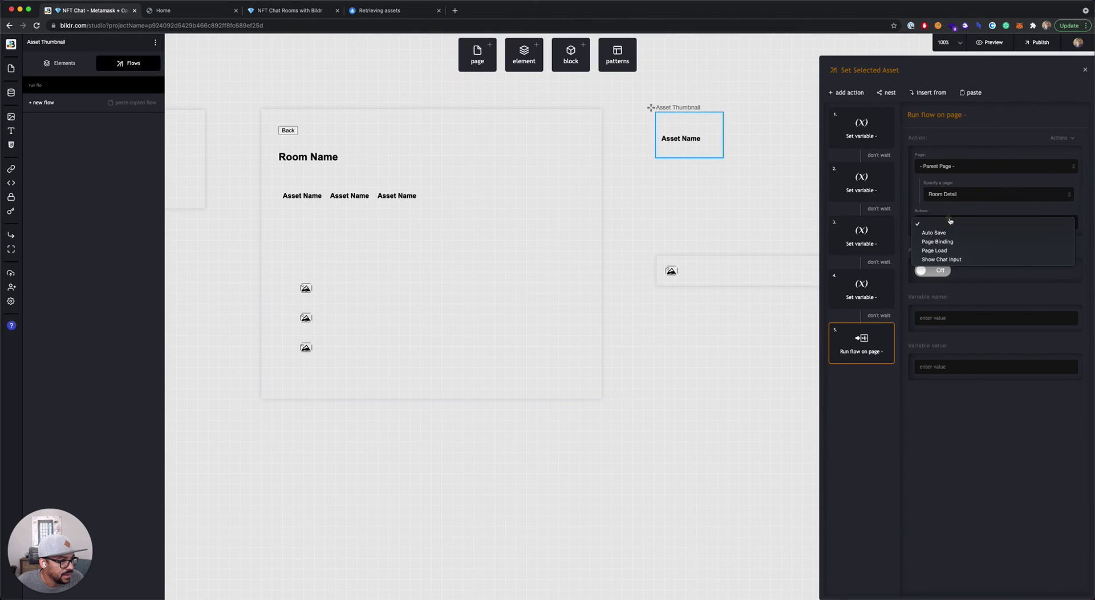
left_click(947, 260)
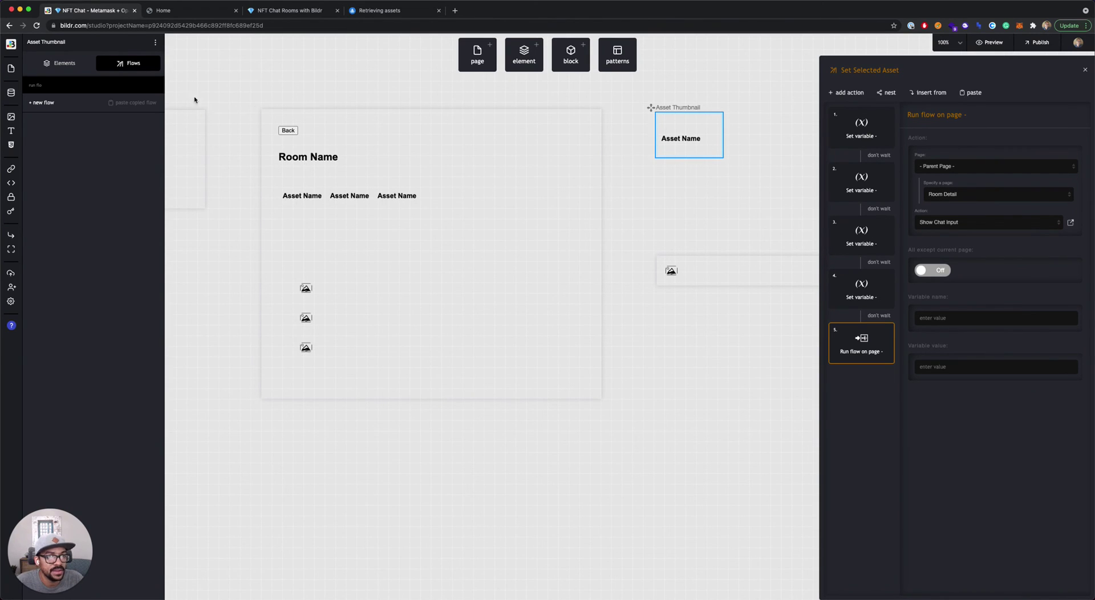
- Reload the live Home page and open the GalacticApes room to test the chat input, returning to Bildr Studio when done
left_click(190, 11)
key("super+r")
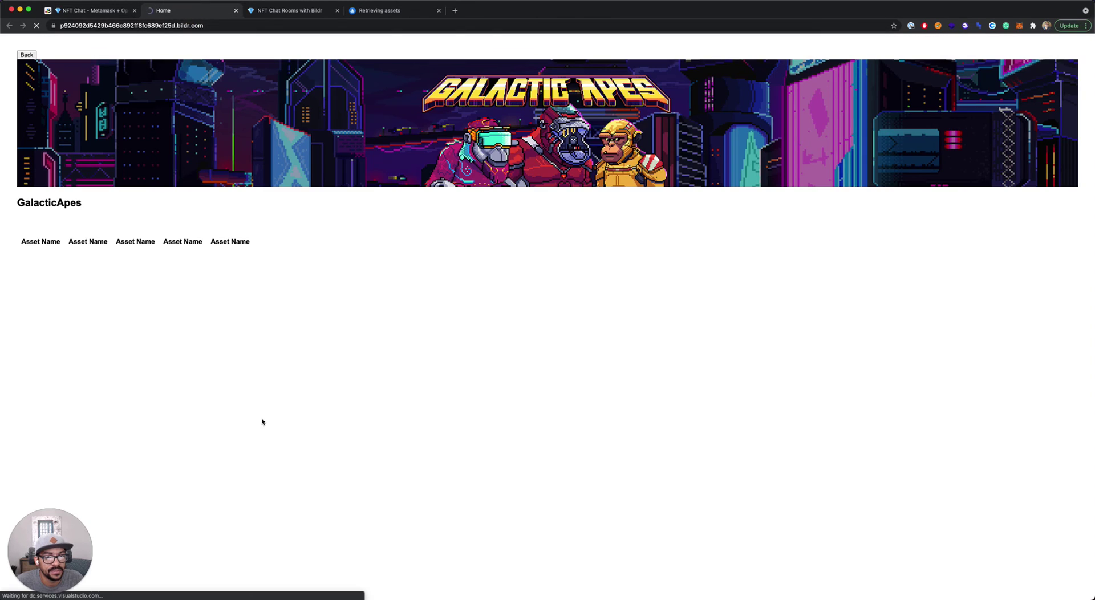
left_click(67, 105)
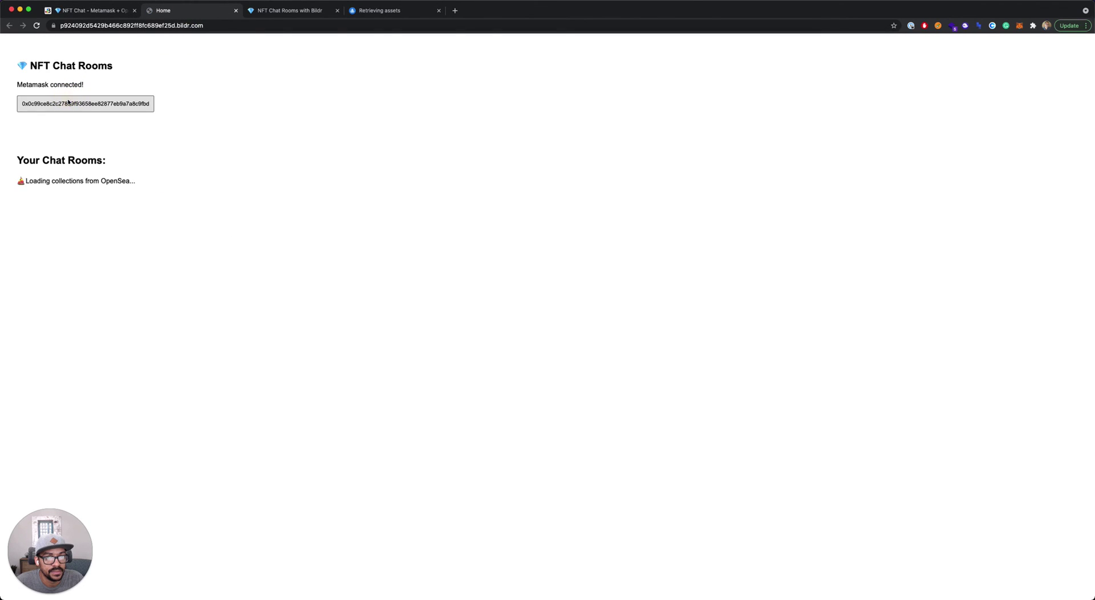
left_click(103, 417)
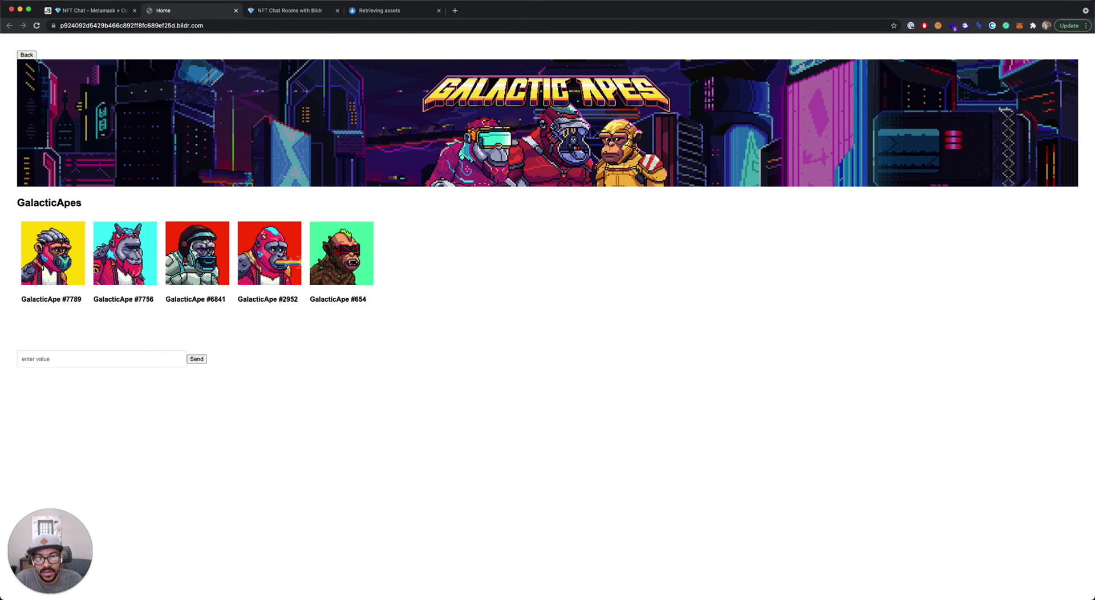
left_click(105, 11)
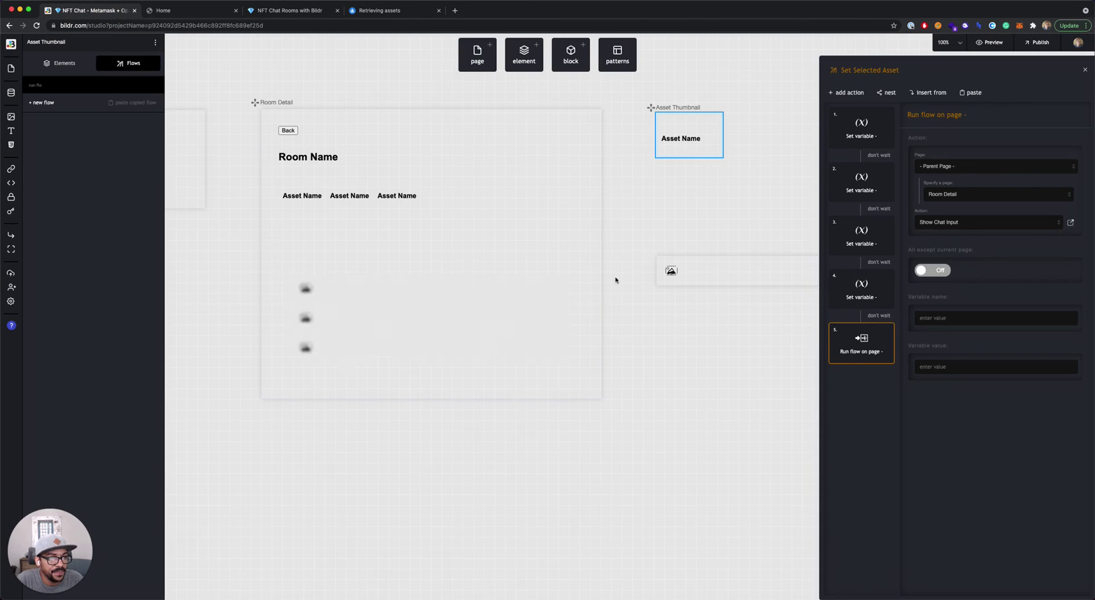
- Set the inline cursor style of the Asset Thumbnail's Div to pointer, closing the Set Selected Asset flow first
left_click(59, 63)
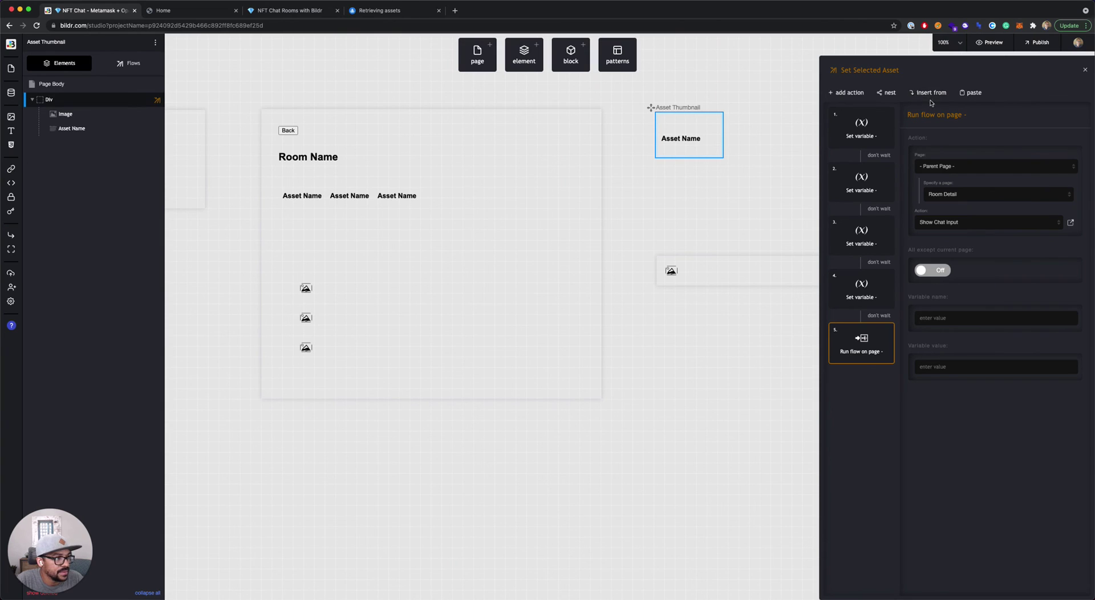
left_click(1086, 70)
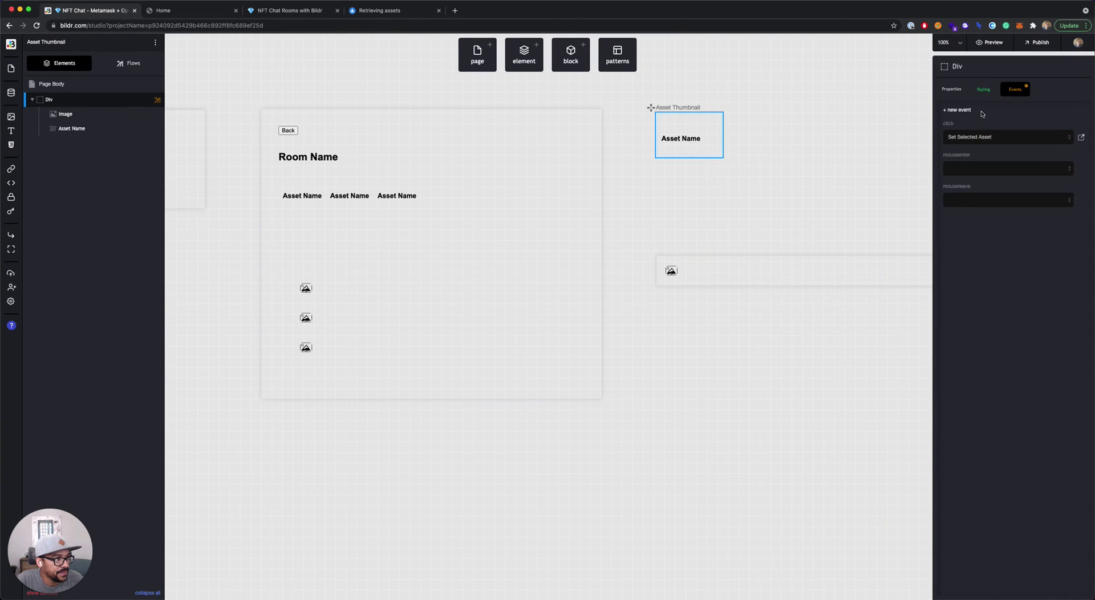
left_click(960, 91)
left_click(983, 89)
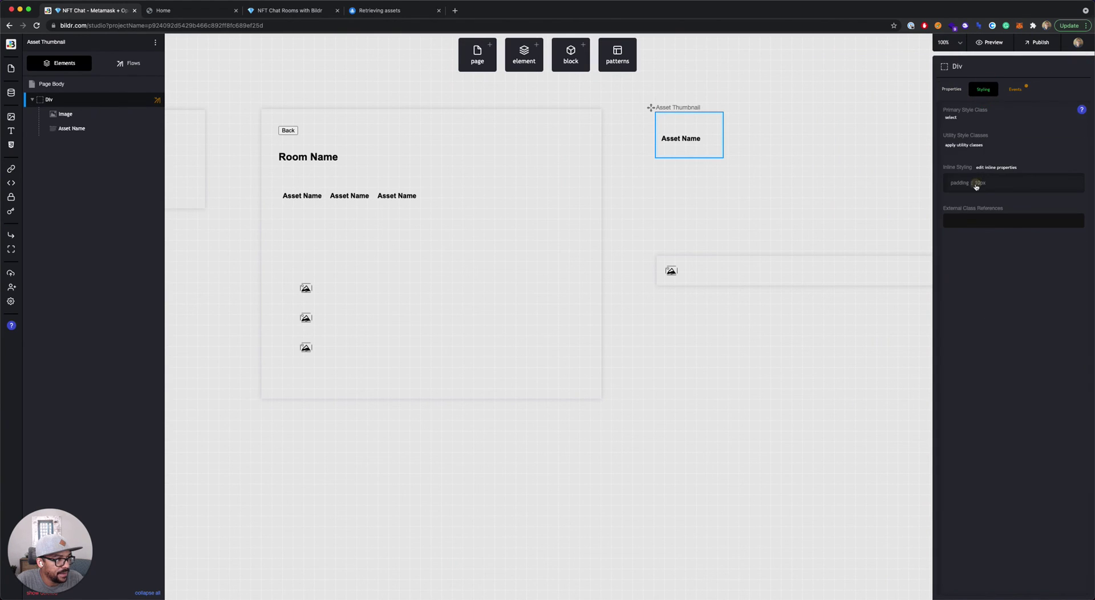
left_click(976, 185)
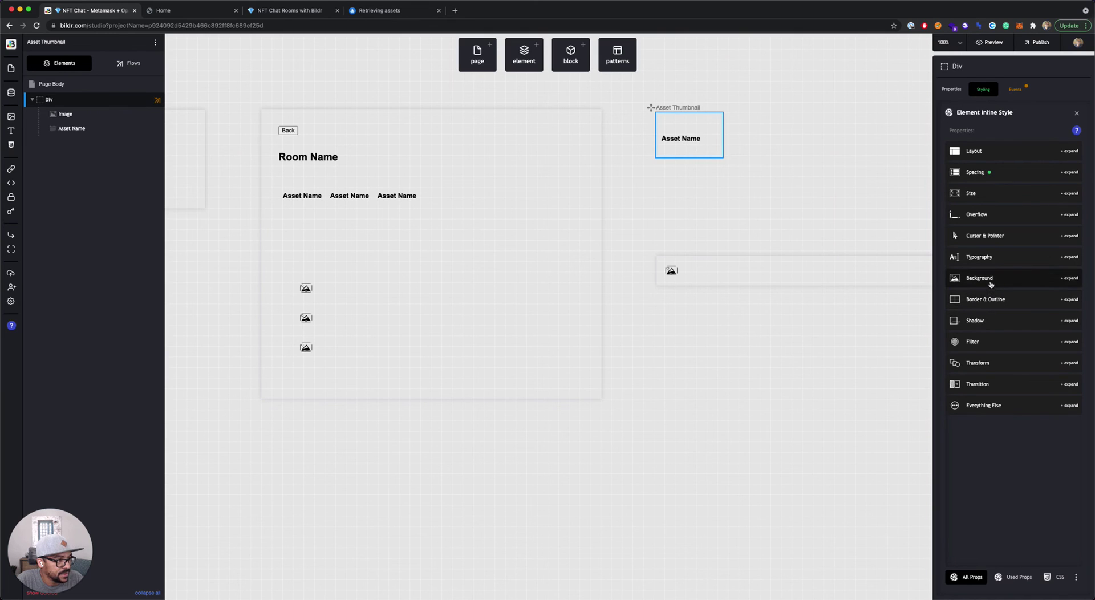
left_click(990, 236)
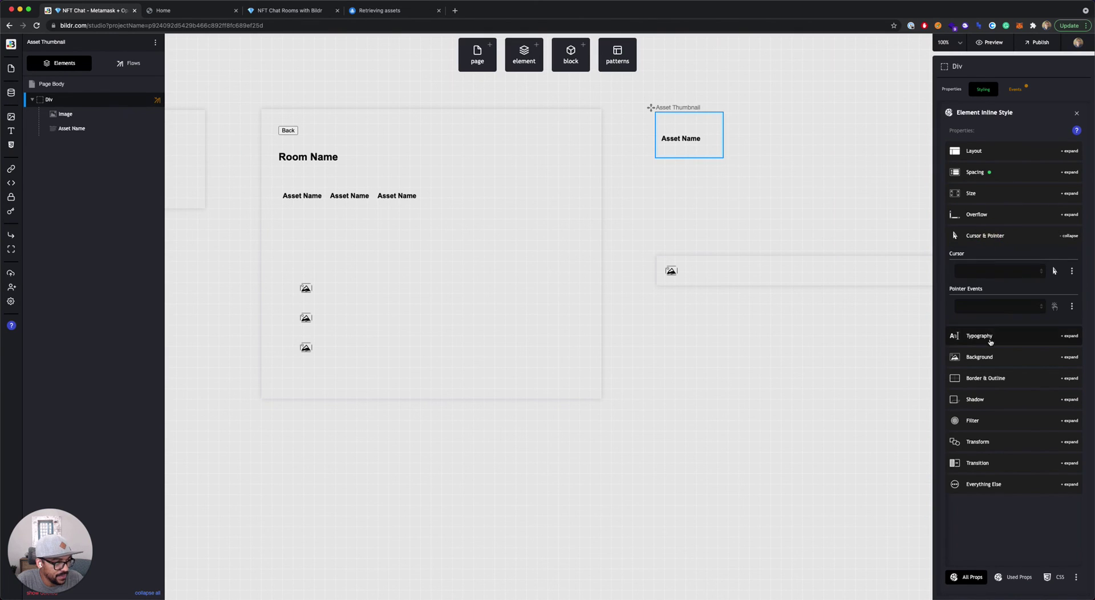
left_click(987, 271)
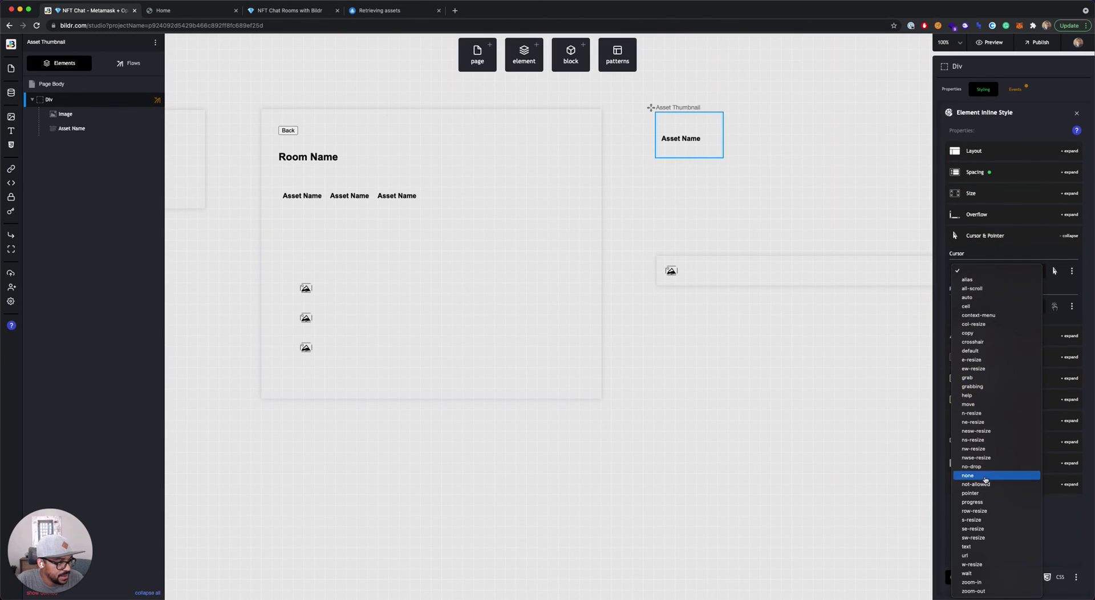
left_click(973, 493)
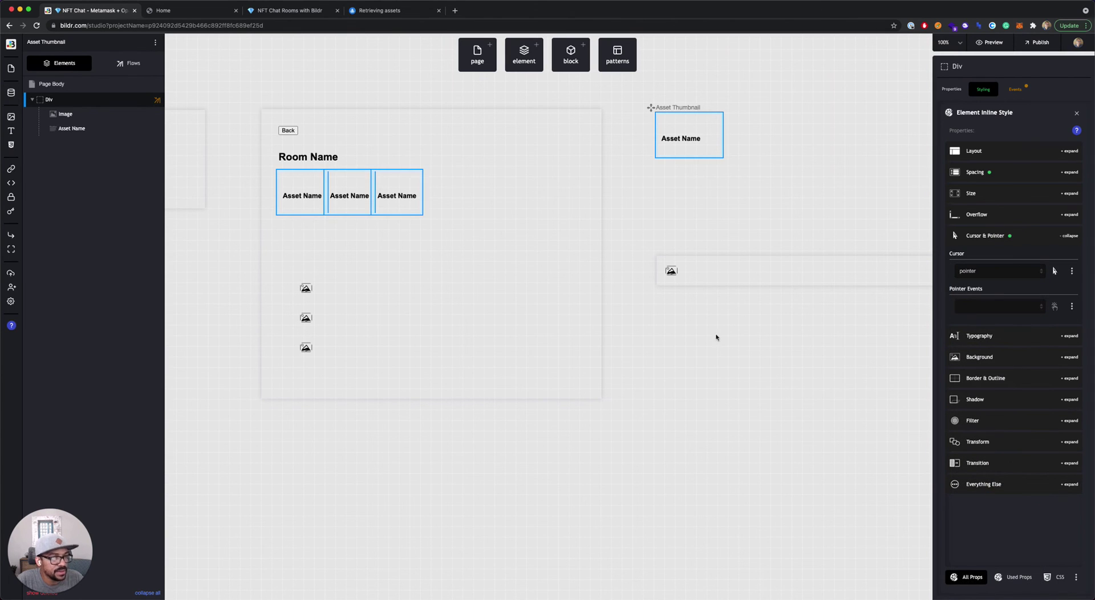
- Reload the live Home page and open the GalacticApes room through Metamask to test the asset thumbnails, finishing on the Notion project checklist
left_click(177, 11)
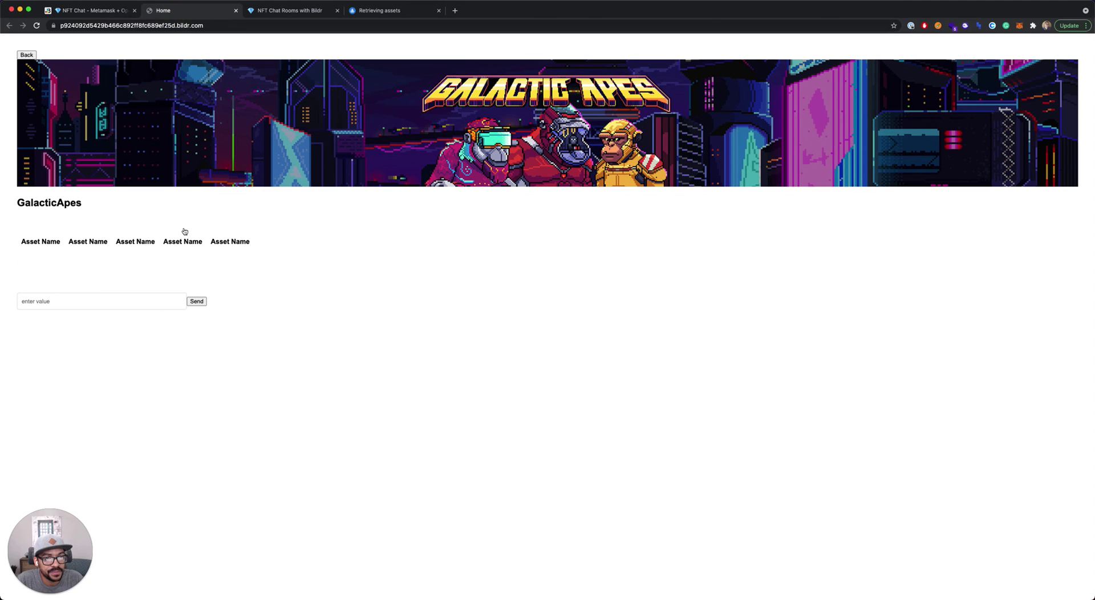
left_click(90, 10)
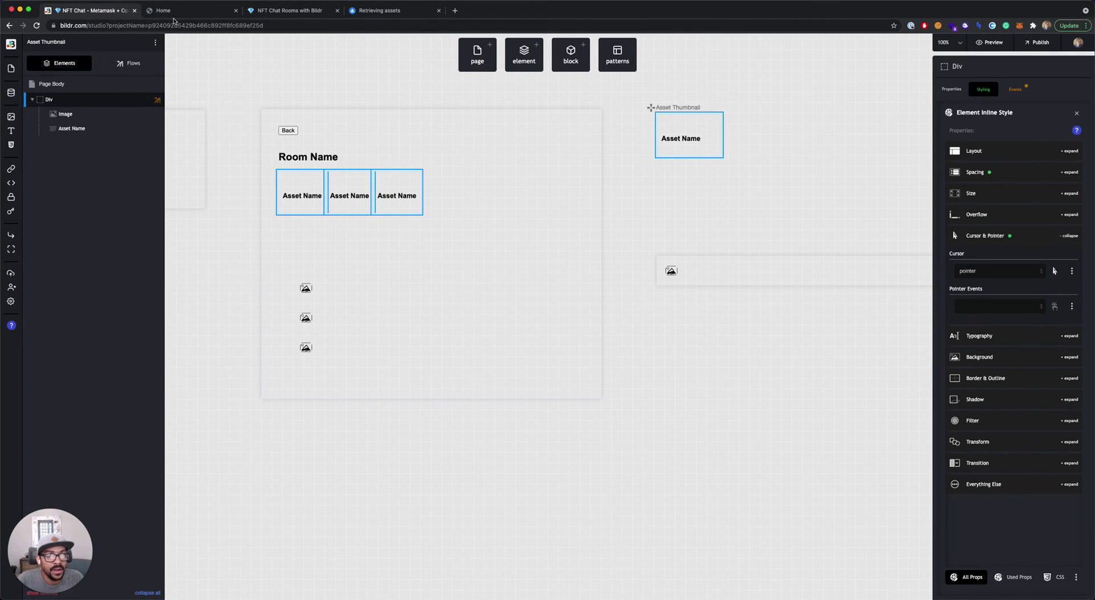
left_click(174, 11)
key("super+r")
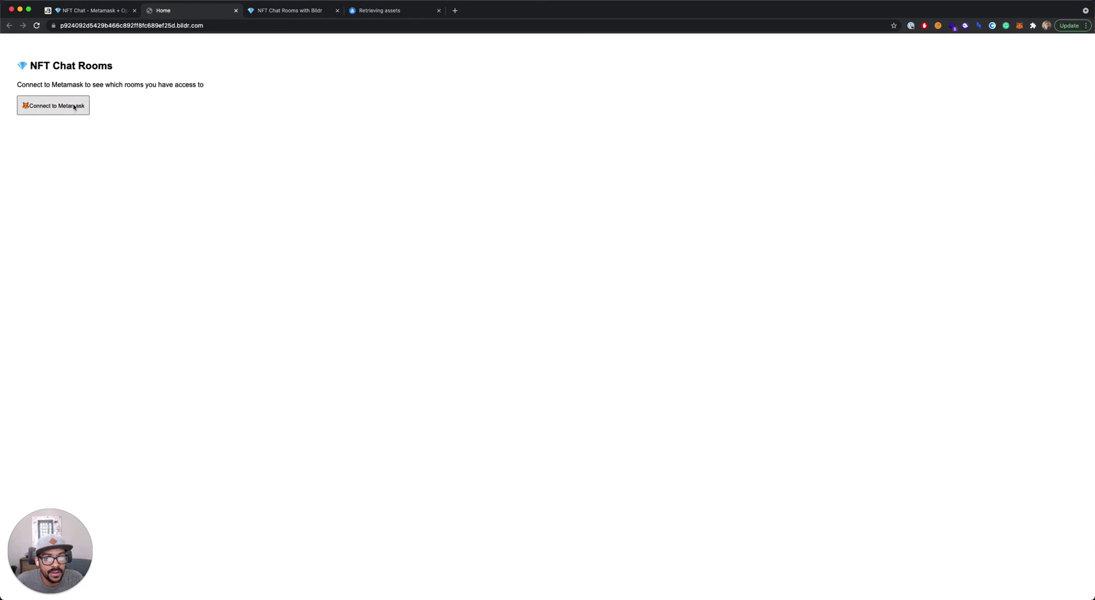
left_click(74, 107)
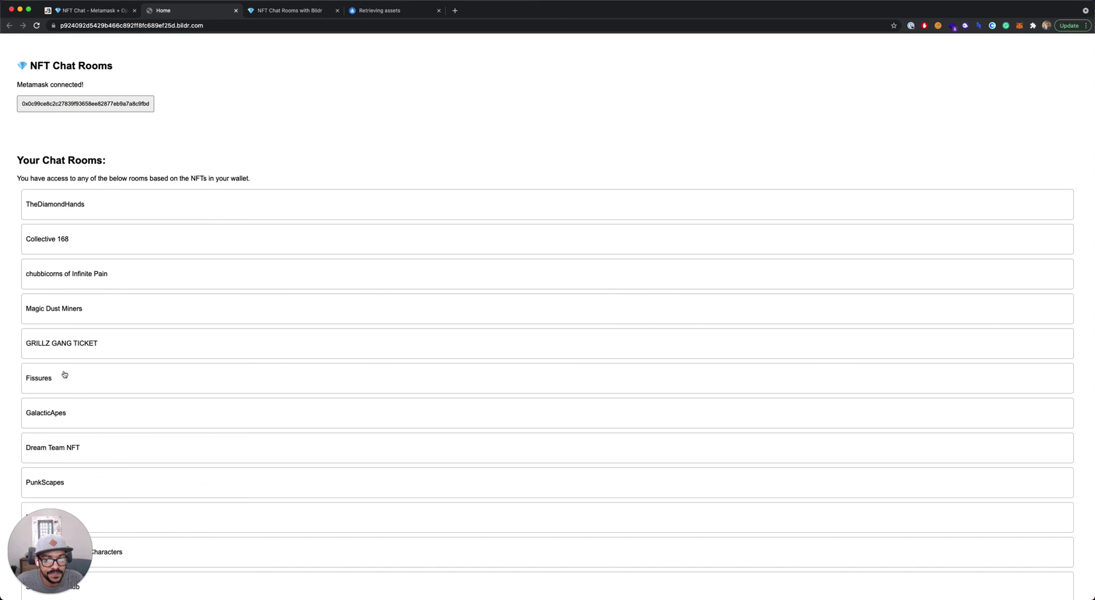
left_click(74, 413)
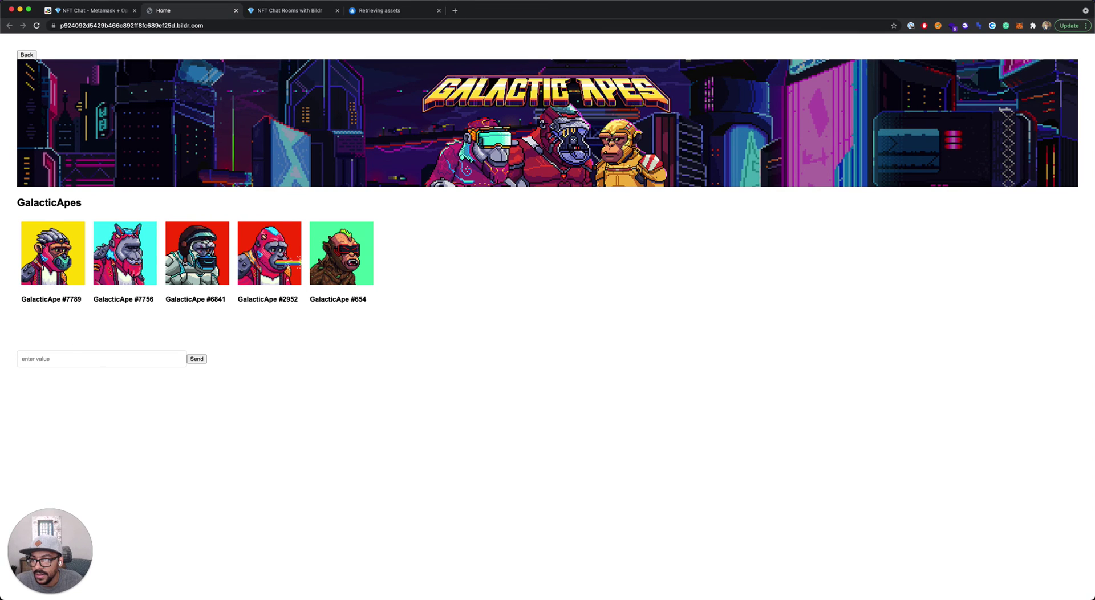
left_click(290, 12)
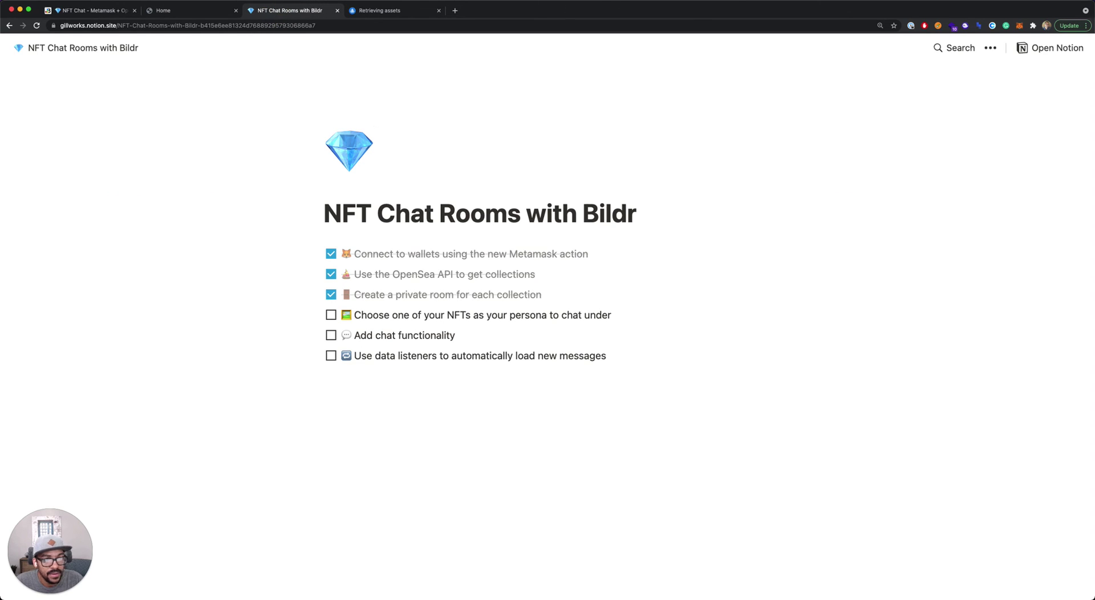